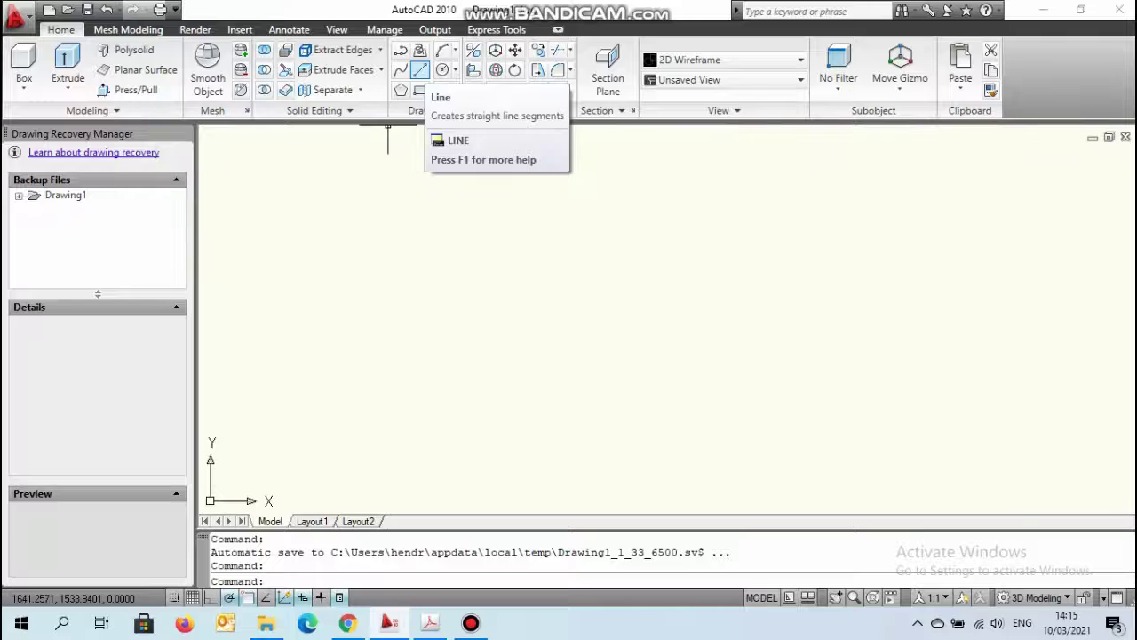
Step: Draw a single 1-unit vertical line heading down near the drawing's top left
{"action": "left_click", "coordinate": [419, 69]}
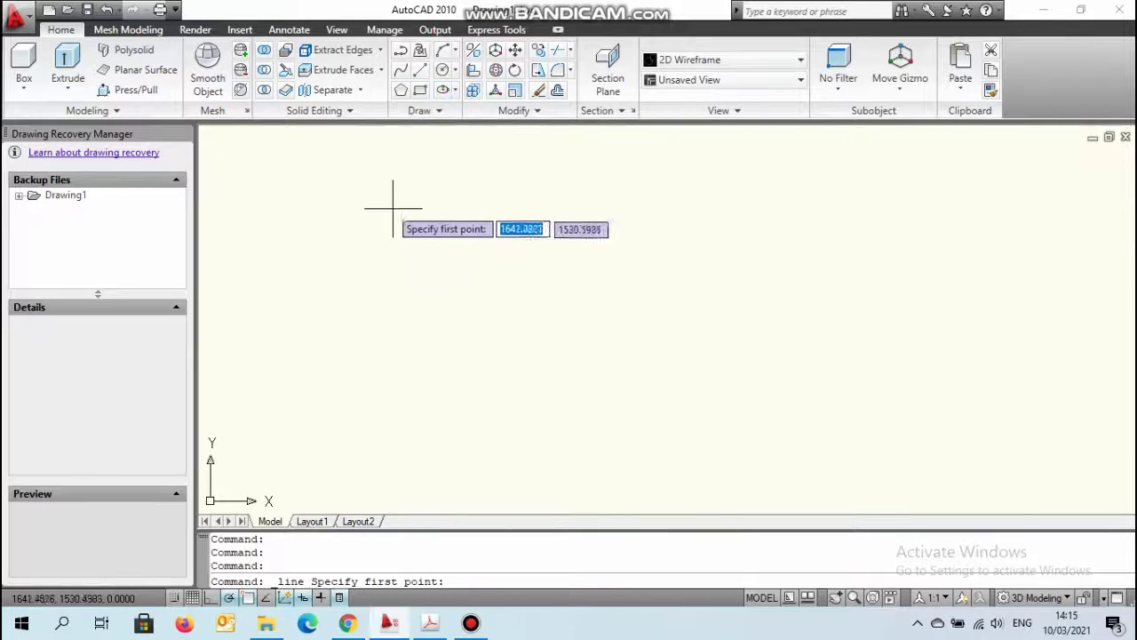
{"action": "left_click", "coordinate": [368, 195]}
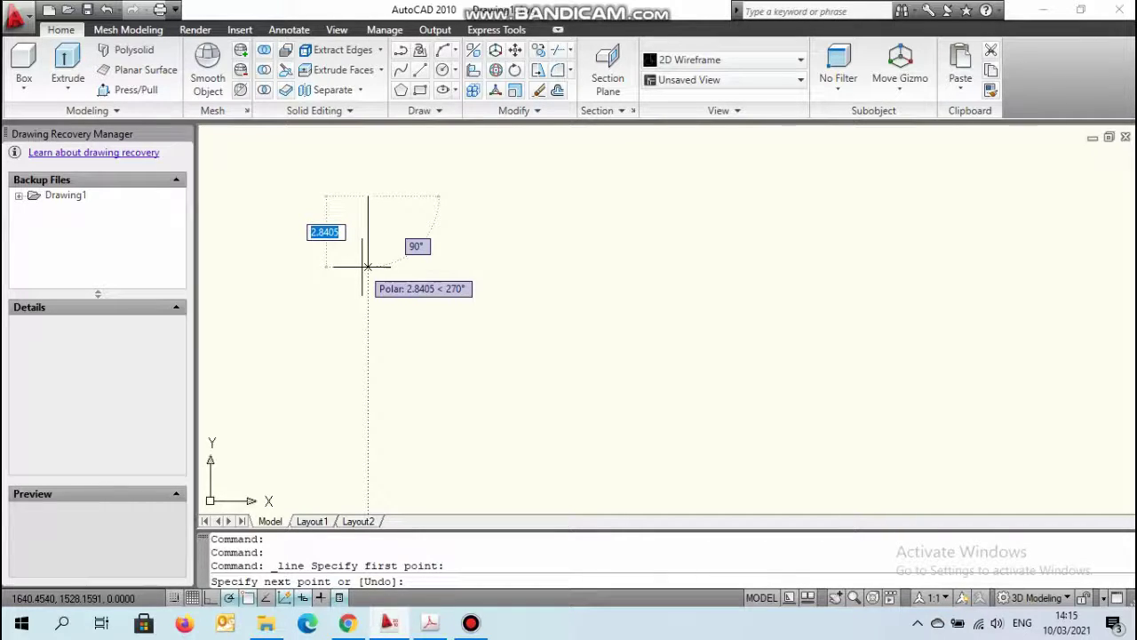
{"action": "type", "text": "1"}
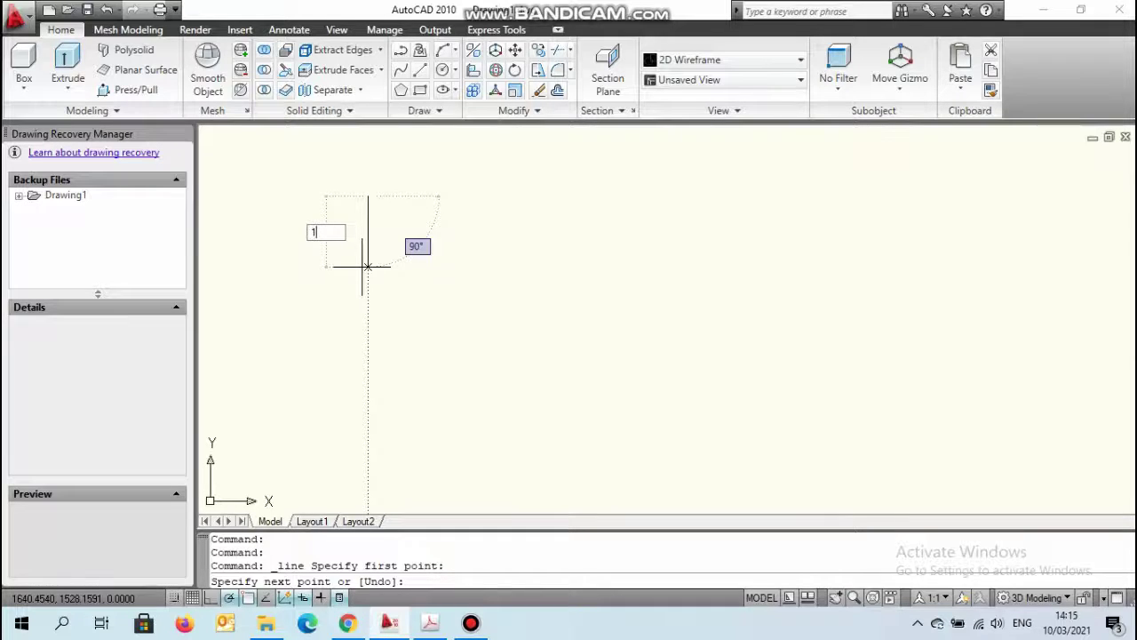
{"action": "key", "text": "Return"}
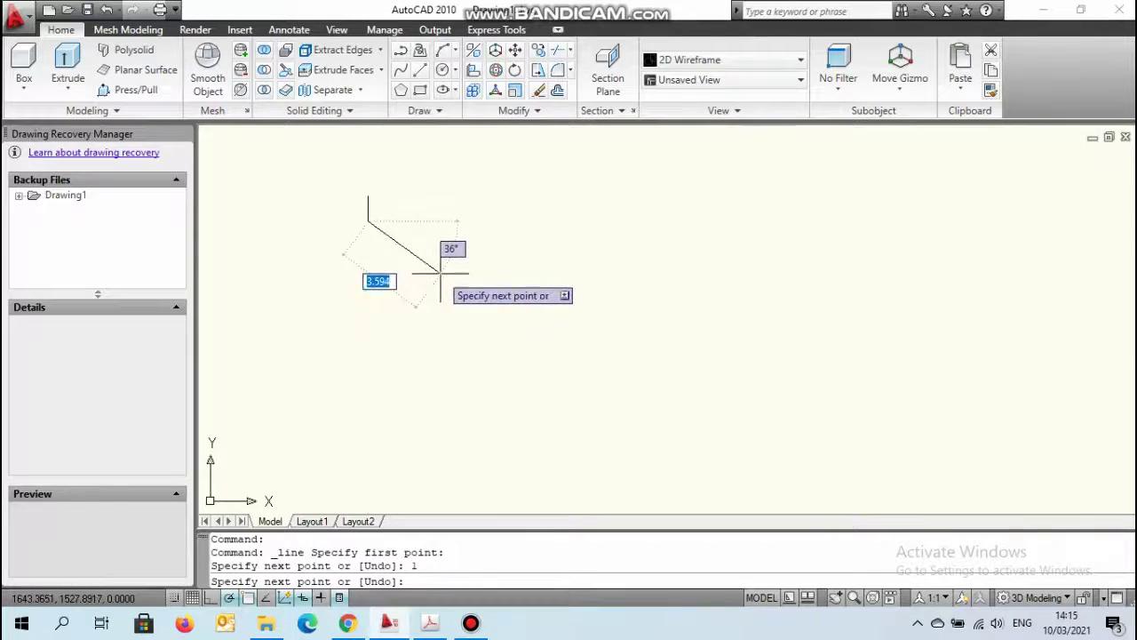
{"action": "scroll", "coordinate": [440, 273], "scroll_direction": "up", "scroll_amount": 1}
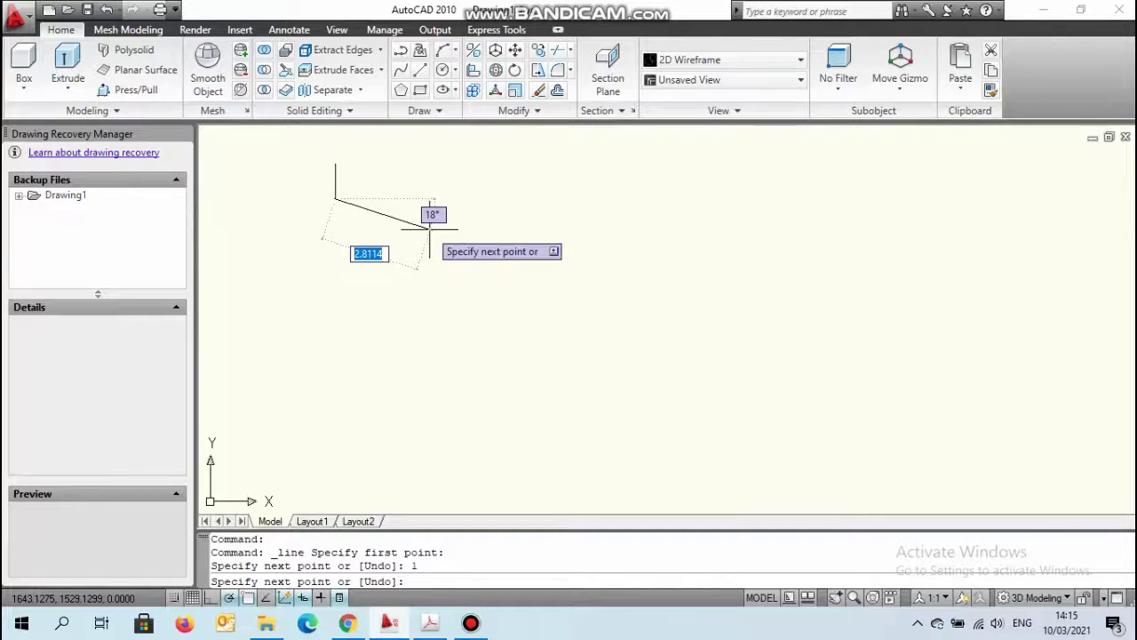
{"action": "right_click", "coordinate": [429, 228]}
{"action": "left_click", "coordinate": [471, 257]}
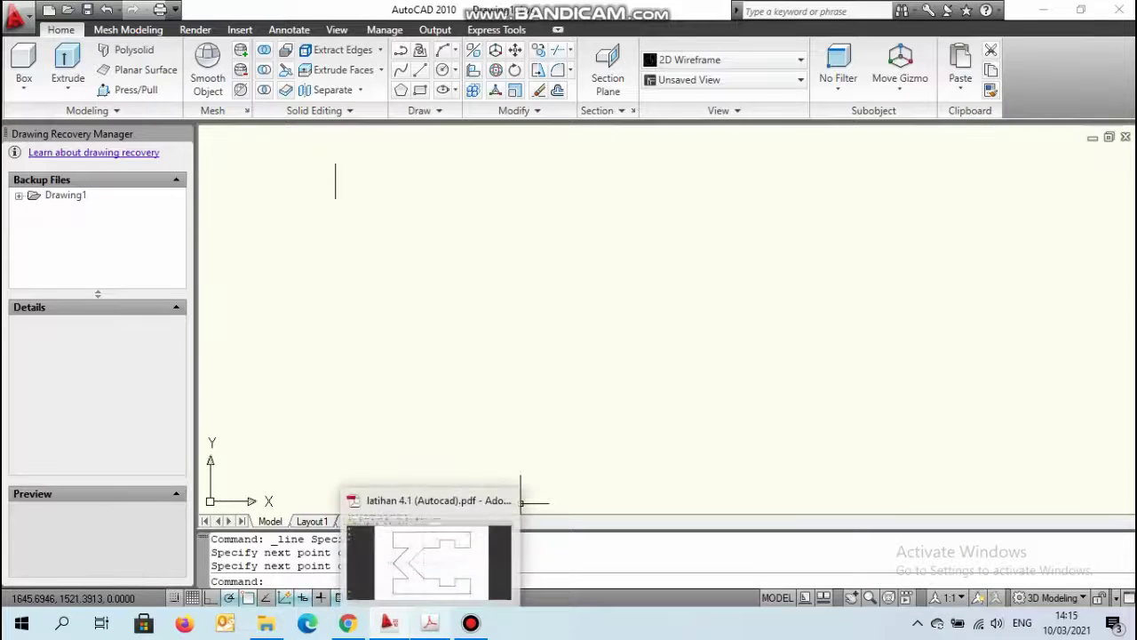
{"action": "left_click", "coordinate": [430, 623]}
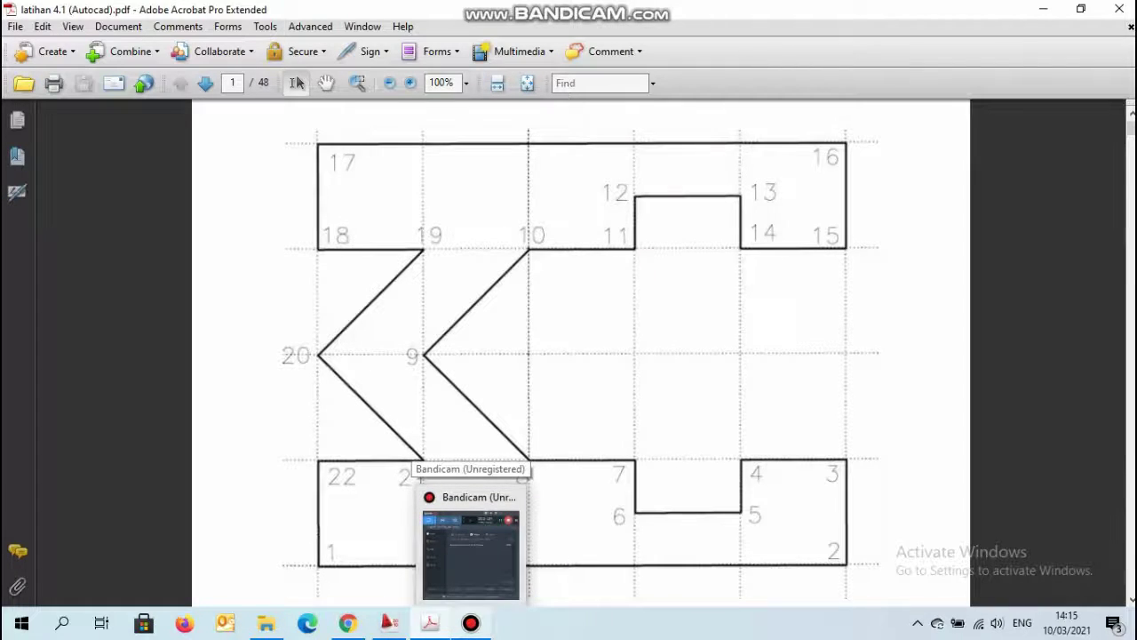
{"action": "left_click", "coordinate": [389, 622]}
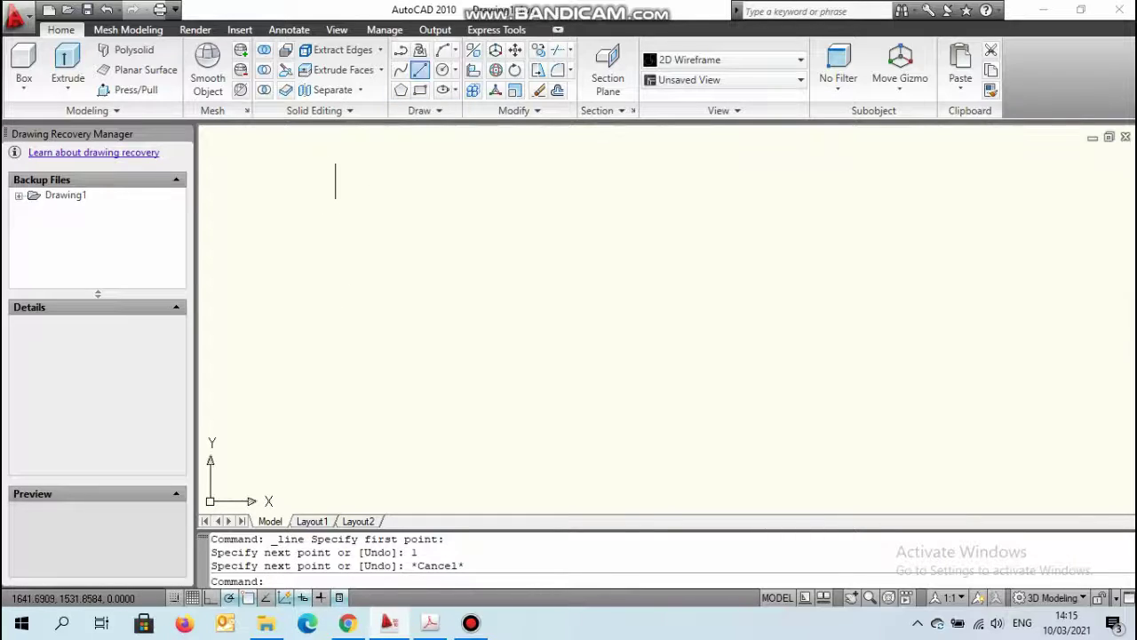
Step: From the vertical line's top, draw segments 5 right, 1 down and 1 left
{"action": "left_click", "coordinate": [420, 71]}
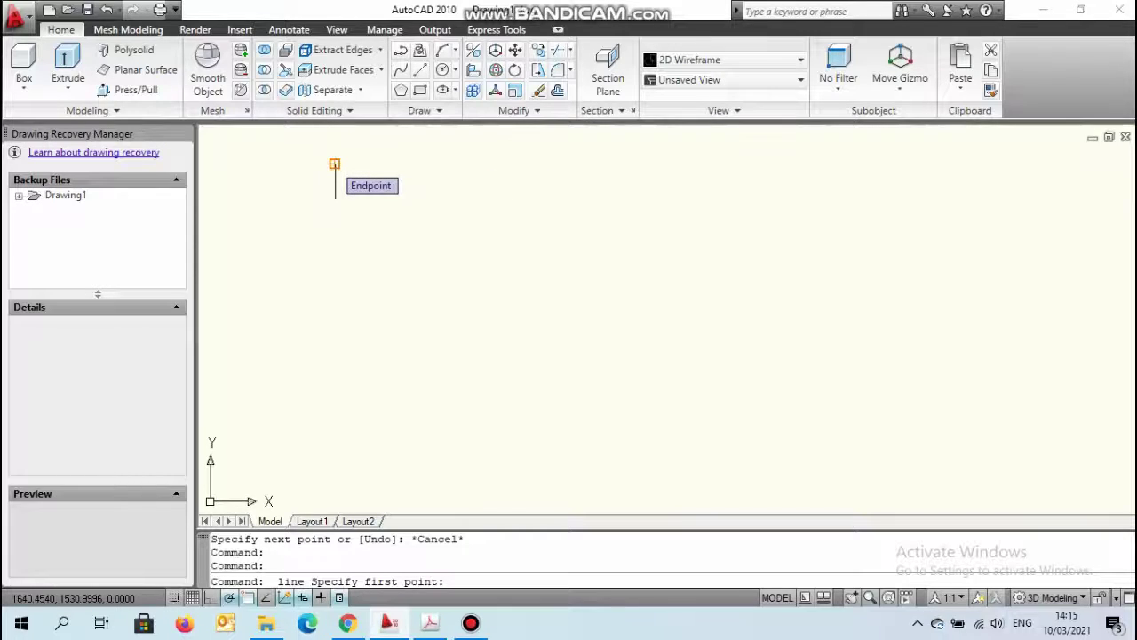
{"action": "left_click", "coordinate": [334, 164]}
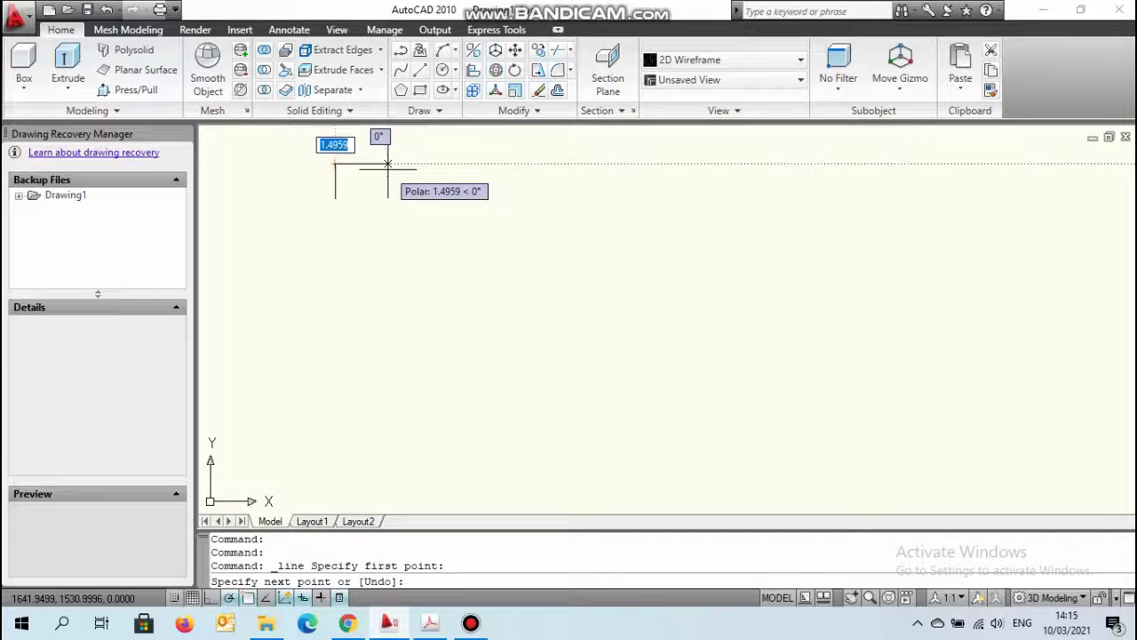
{"action": "type", "text": "5"}
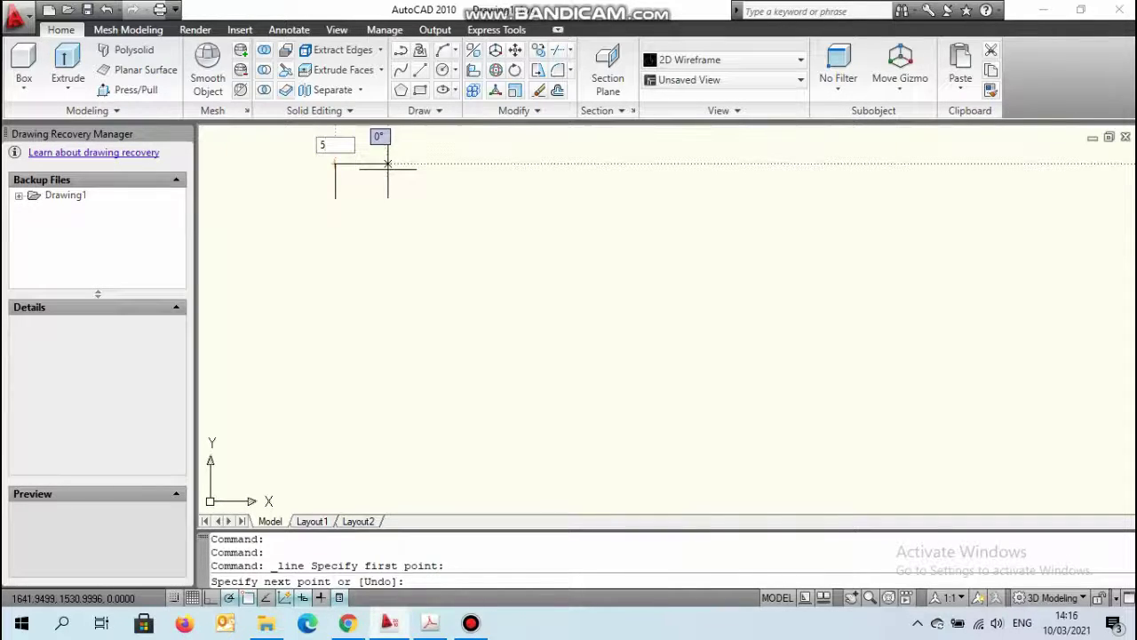
{"action": "key", "text": "Return"}
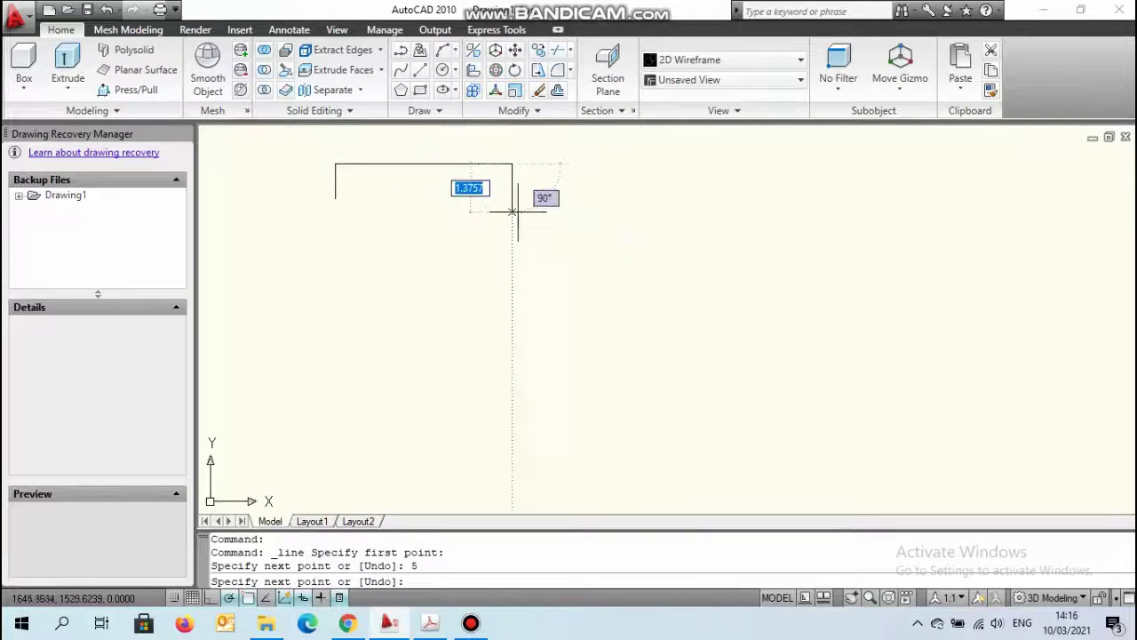
{"action": "type", "text": "1"}
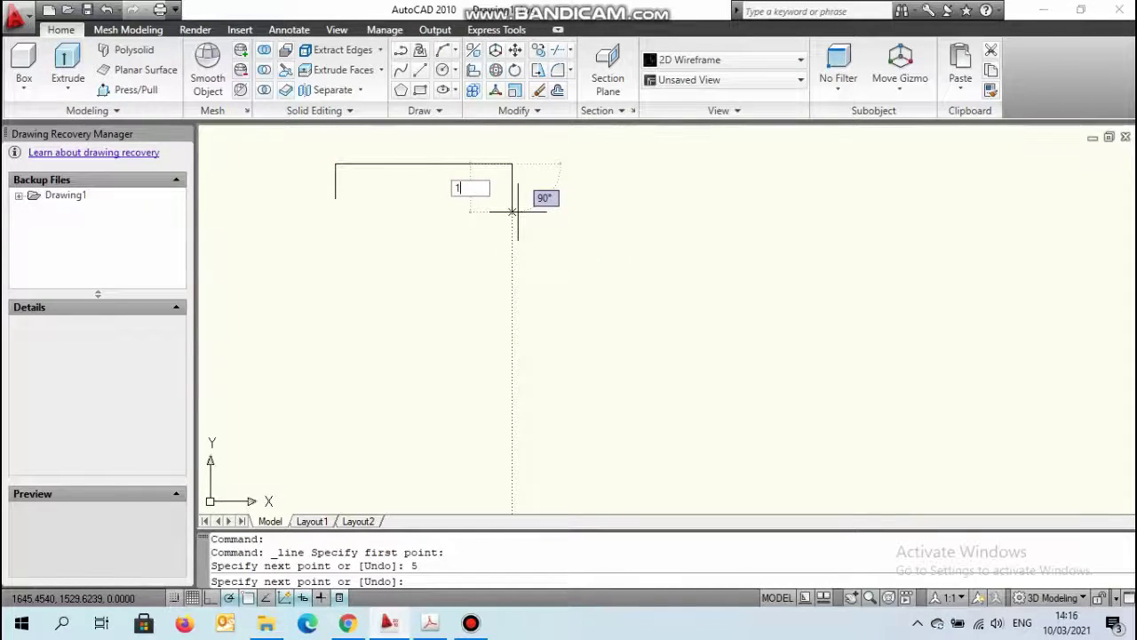
{"action": "key", "text": "Return"}
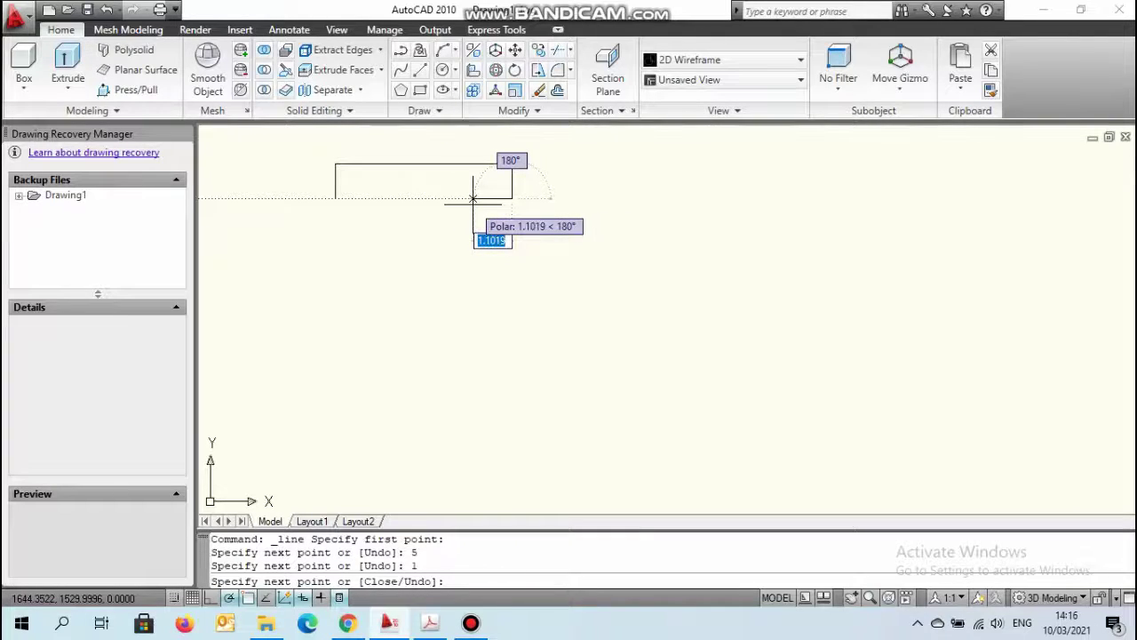
{"action": "type", "text": "1"}
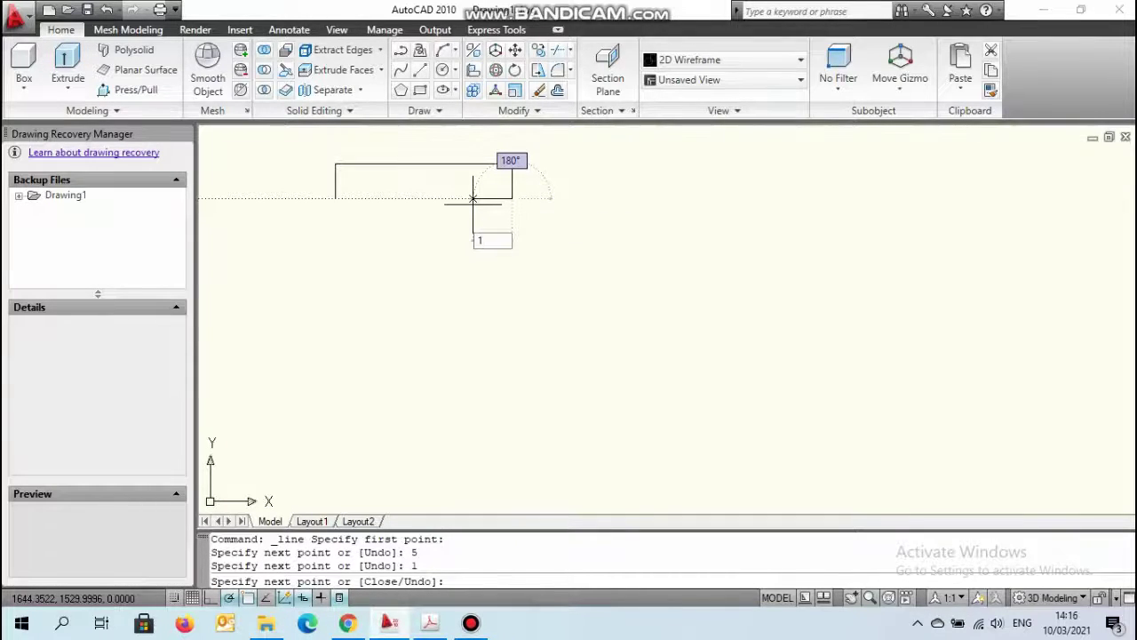
{"action": "key", "text": "Return"}
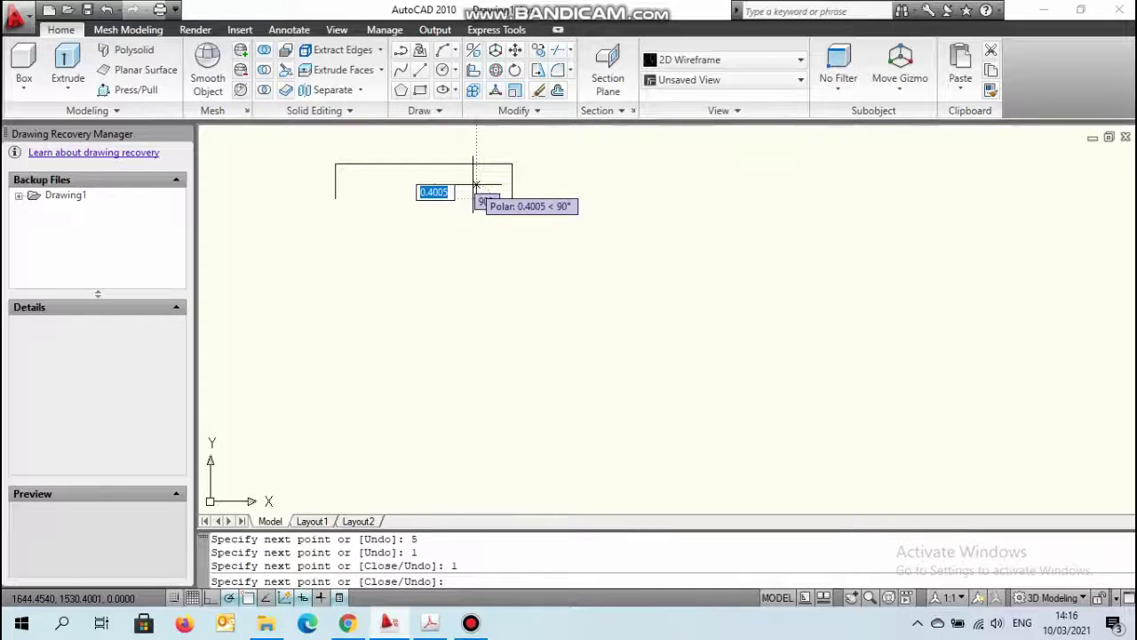
Step: Continue with a 0.5 by 1 raised notch, then 1 left, 1 down and 2 left
{"action": "type", "text": "0"}
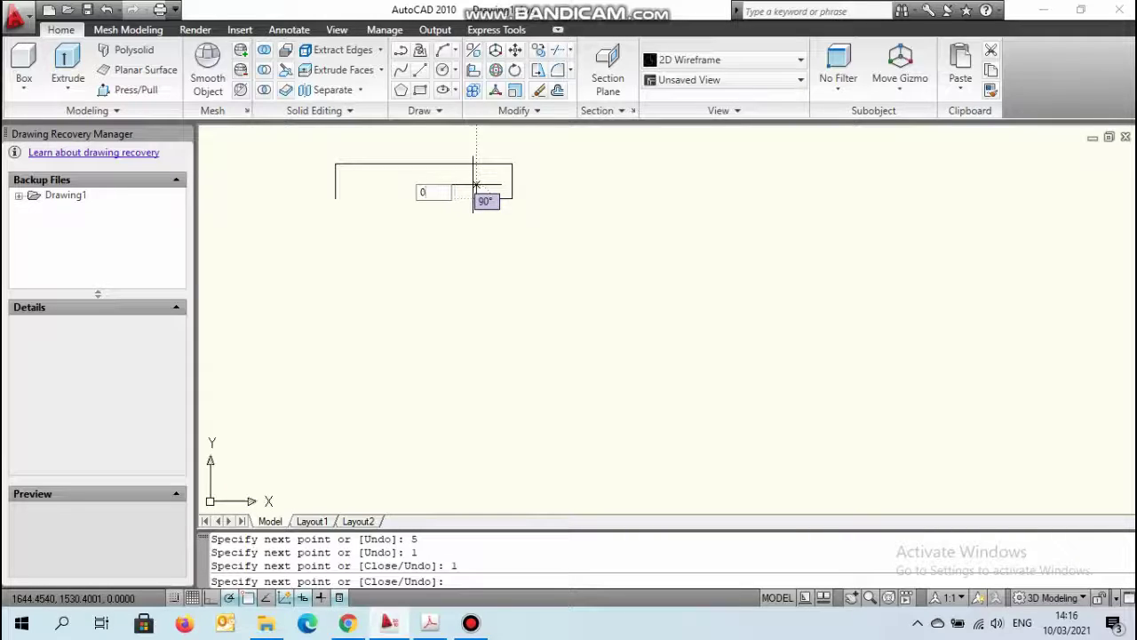
{"action": "type", "text": ".5"}
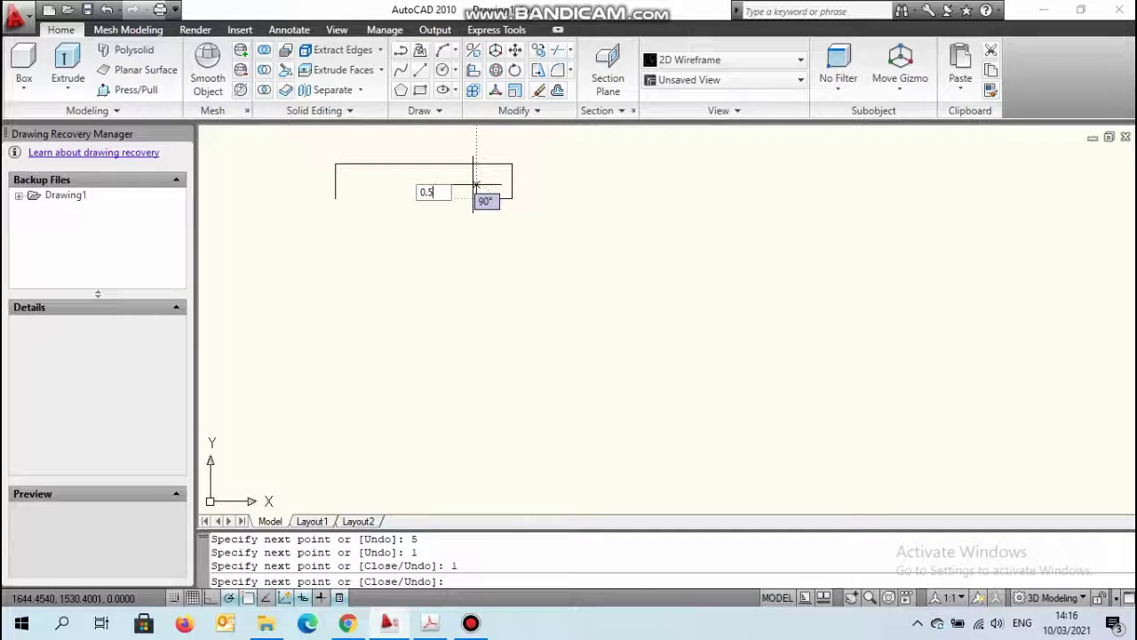
{"action": "key", "text": "Return"}
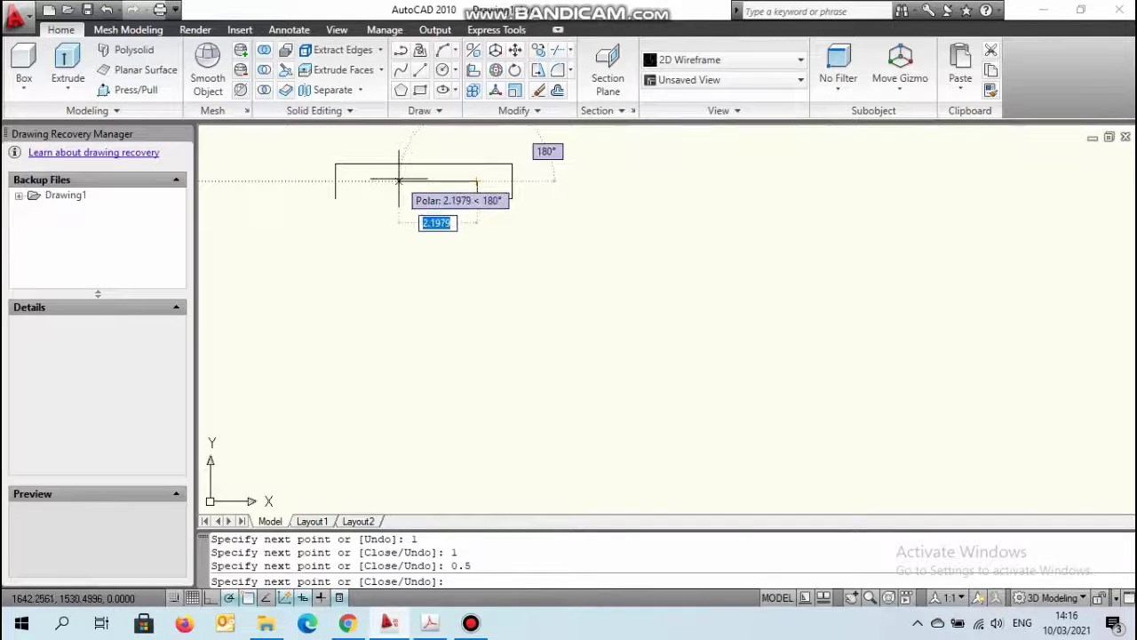
{"action": "type", "text": "1"}
{"action": "key", "text": "Return"}
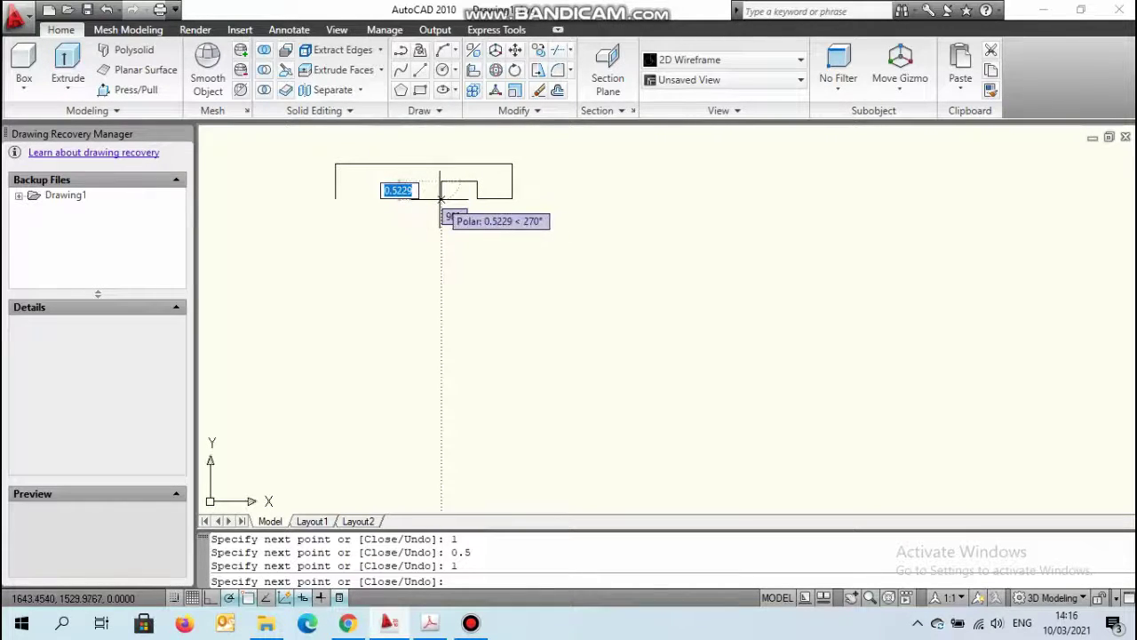
{"action": "type", "text": "0.5"}
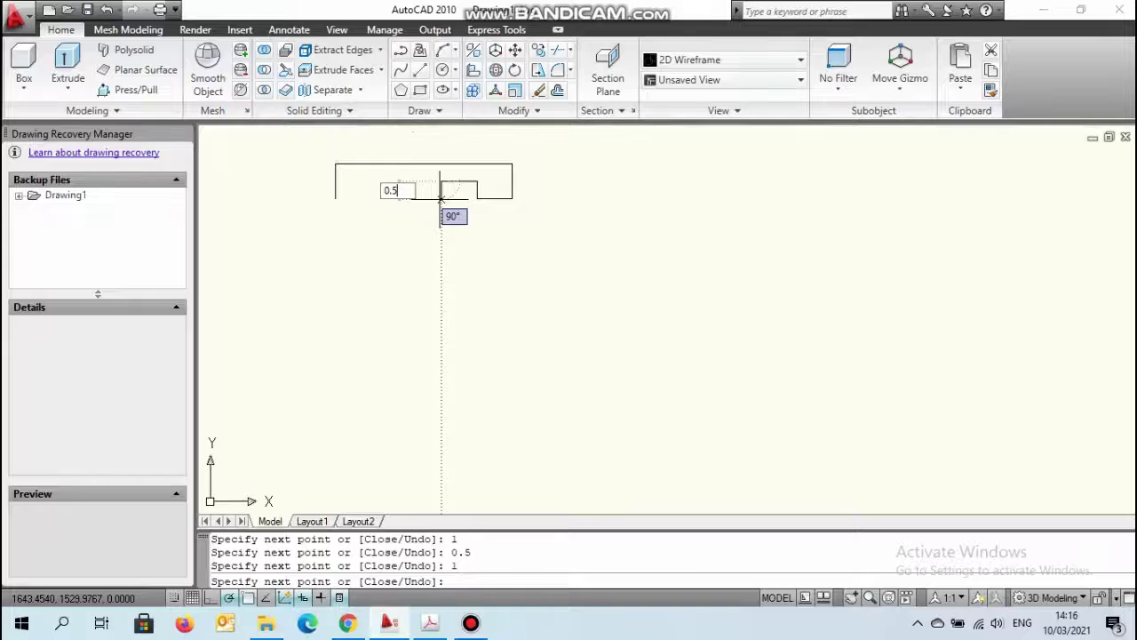
{"action": "key", "text": "Return"}
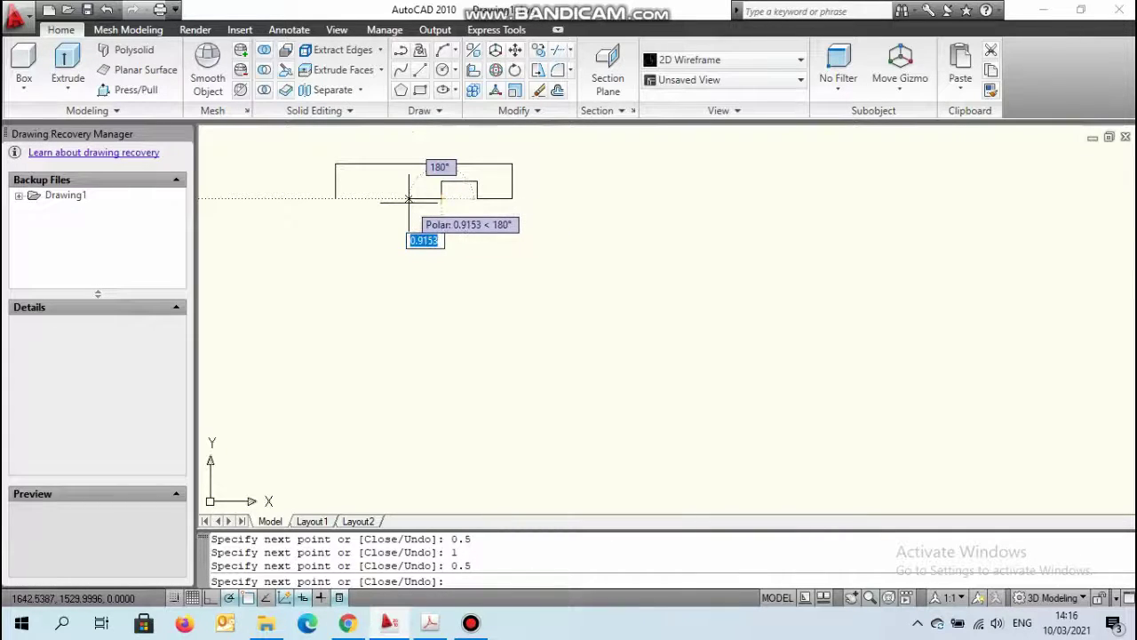
{"action": "type", "text": "1"}
{"action": "key", "text": "Return"}
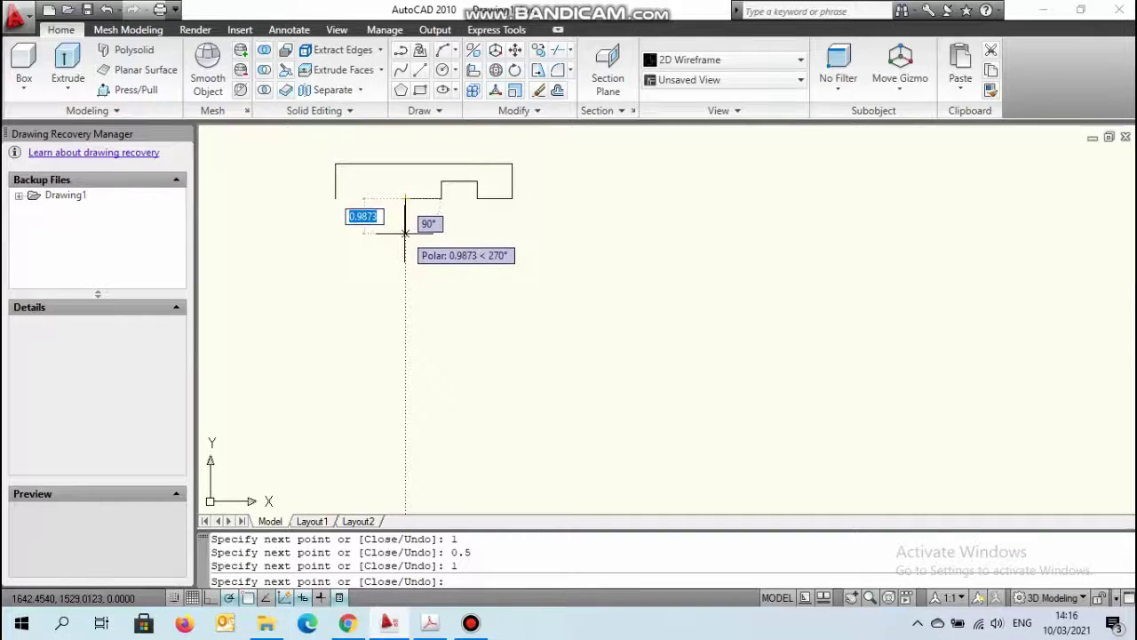
{"action": "type", "text": "1"}
{"action": "key", "text": "Return"}
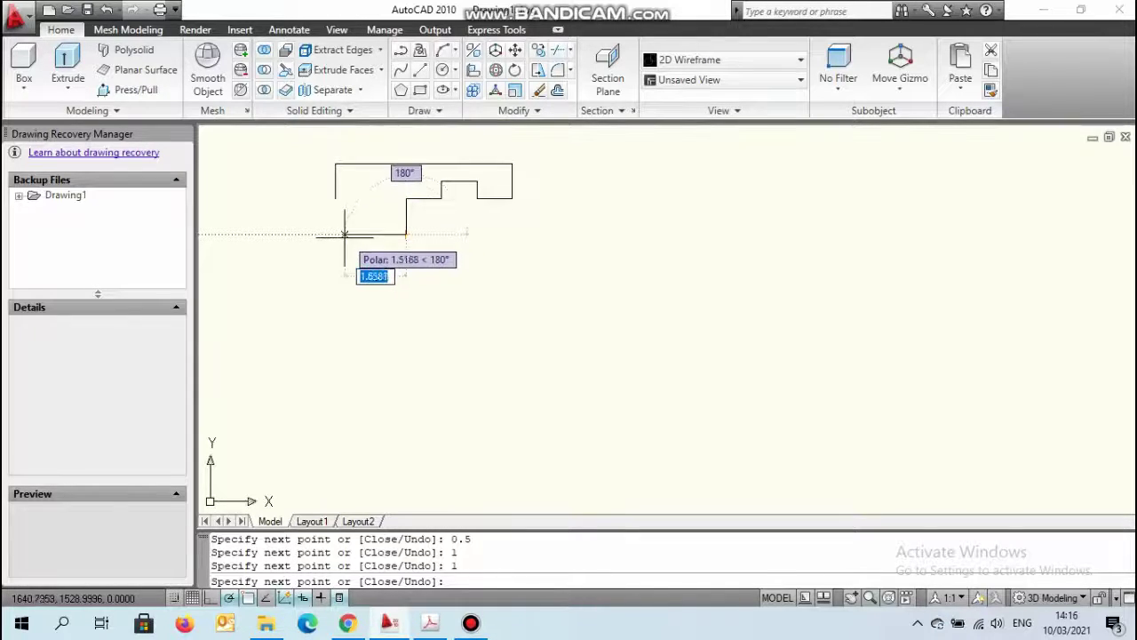
{"action": "type", "text": "2"}
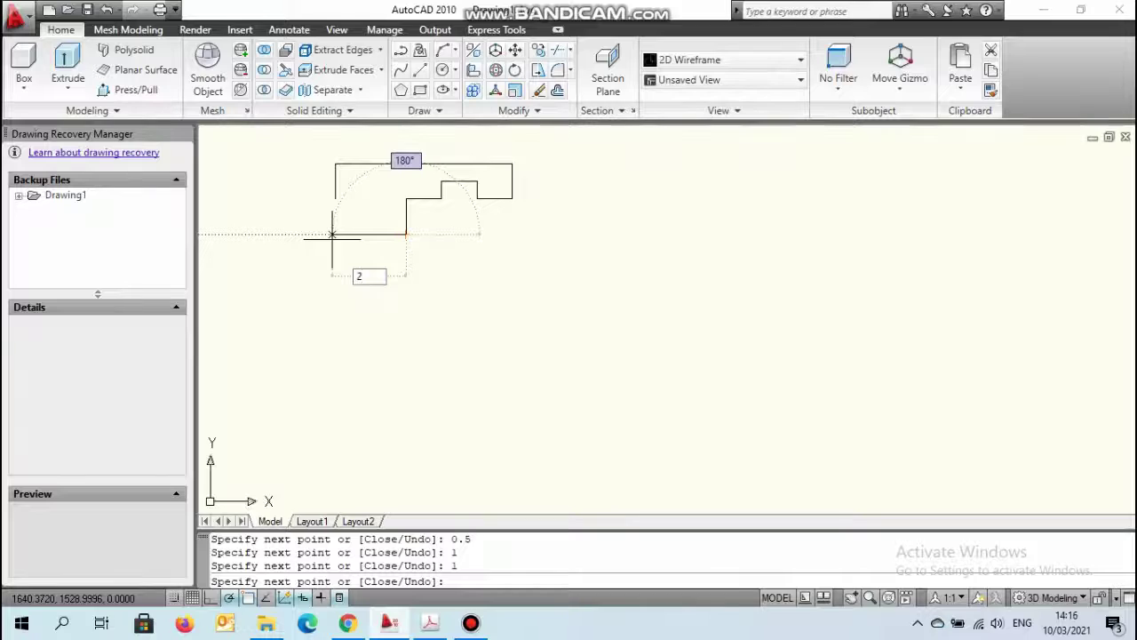
{"action": "key", "text": "Return"}
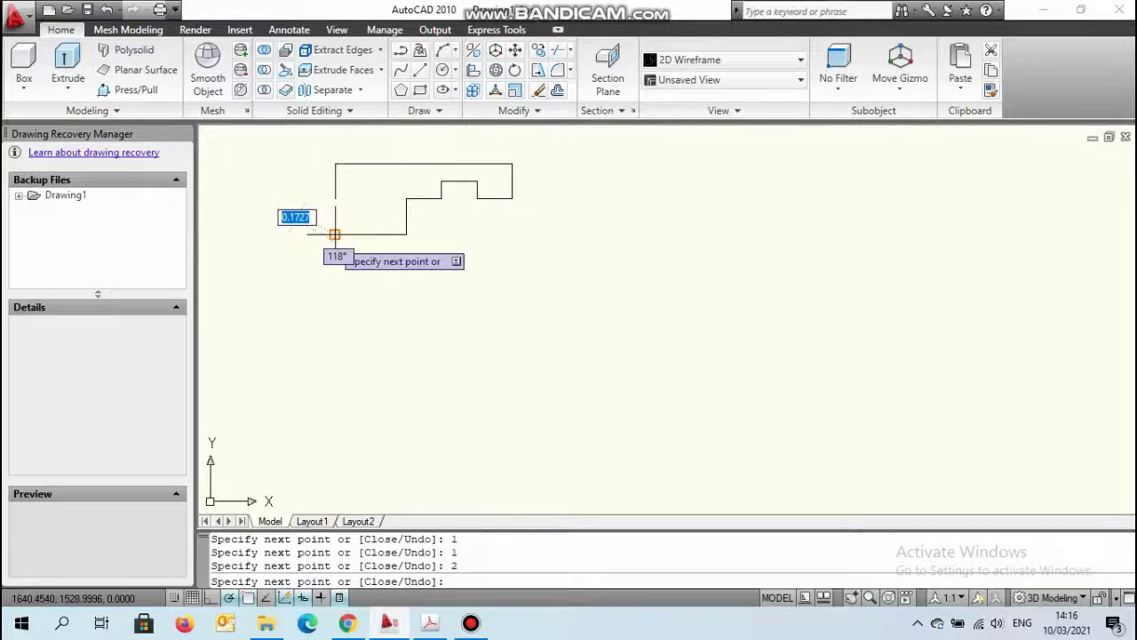
{"action": "right_click", "coordinate": [346, 222]}
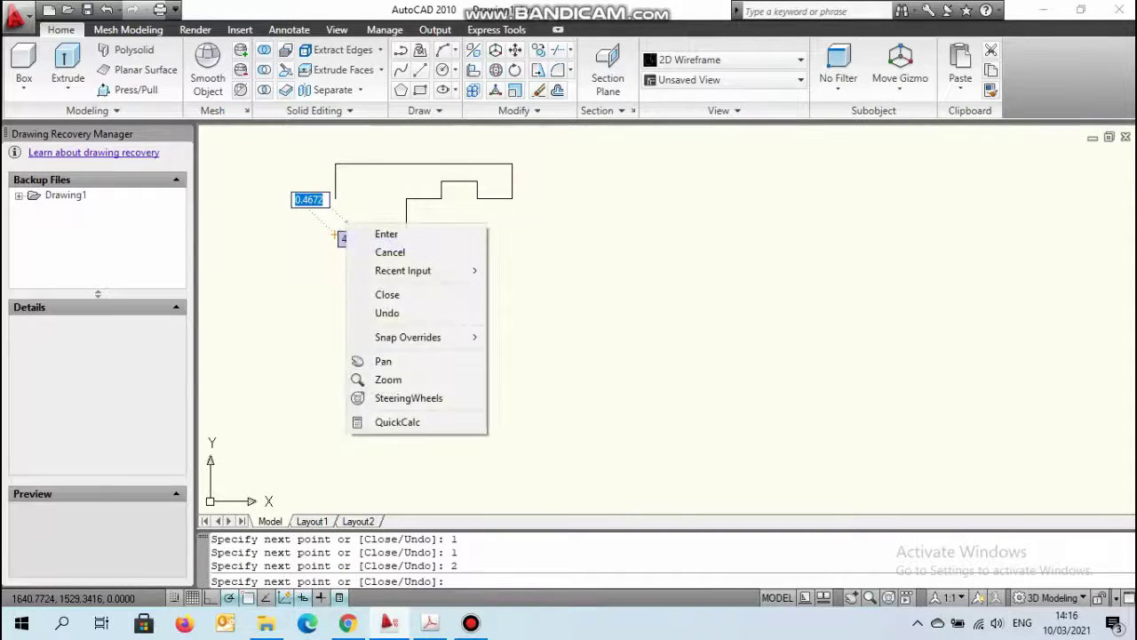
{"action": "left_click", "coordinate": [391, 252]}
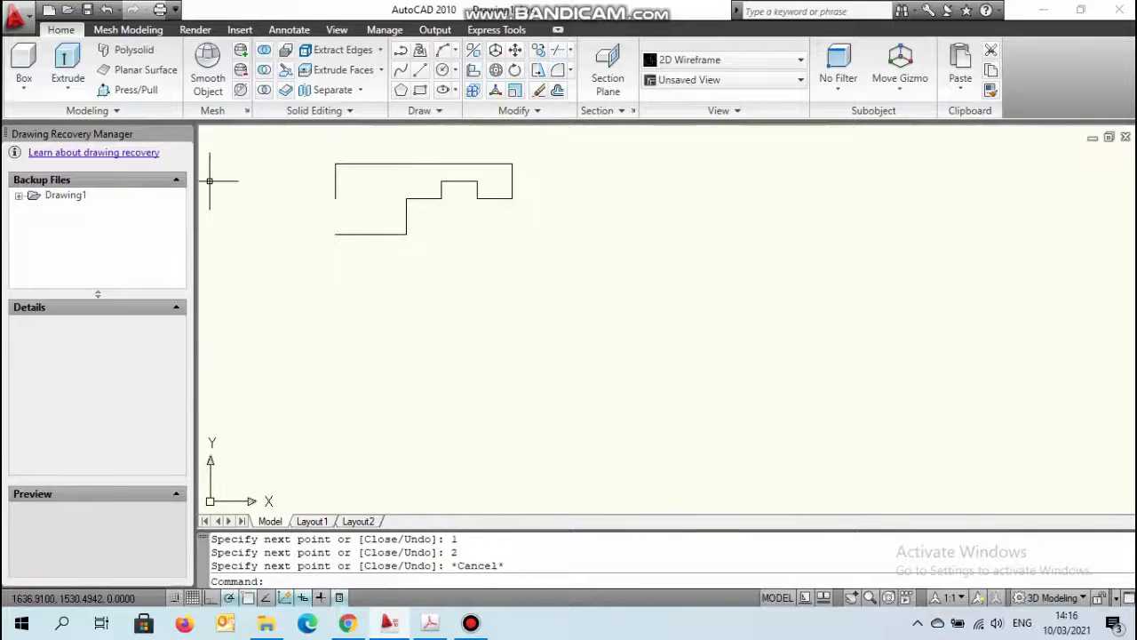
Step: Draw a 1-unit segment from the vertical line's bottom and a diagonal edge to the lower corner
{"action": "left_click", "coordinate": [420, 69]}
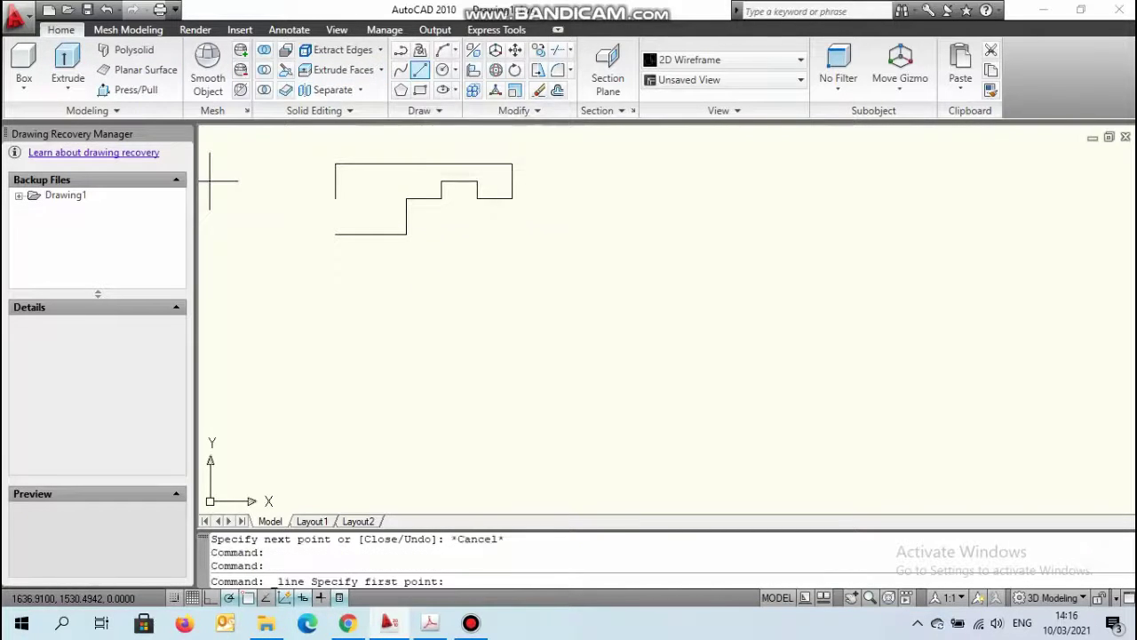
{"action": "left_click", "coordinate": [334, 198]}
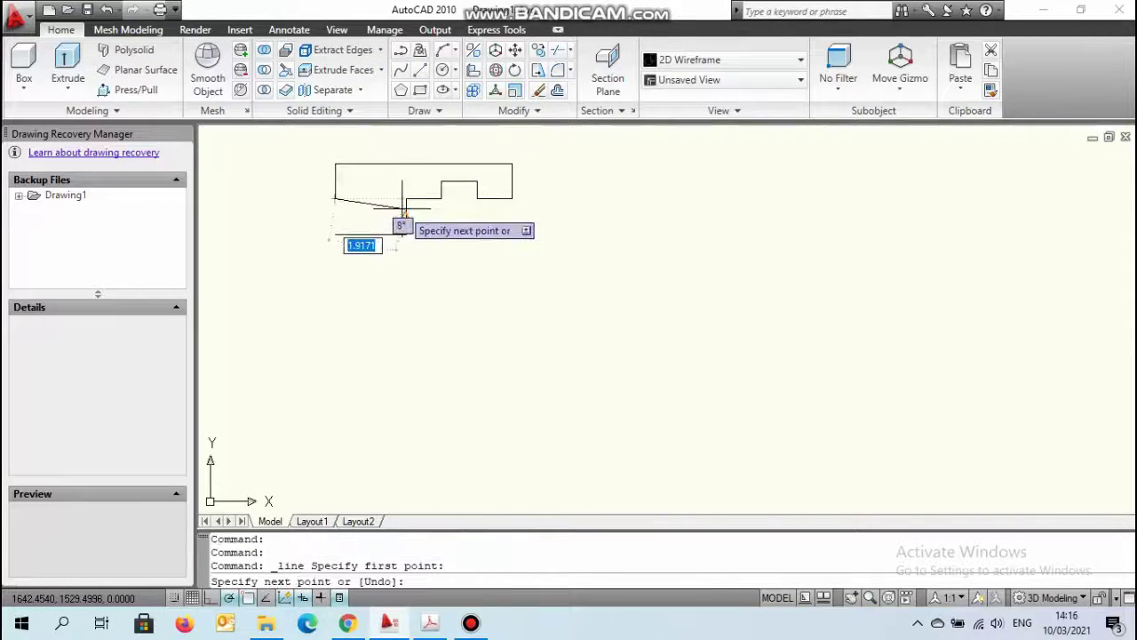
{"action": "type", "text": "1"}
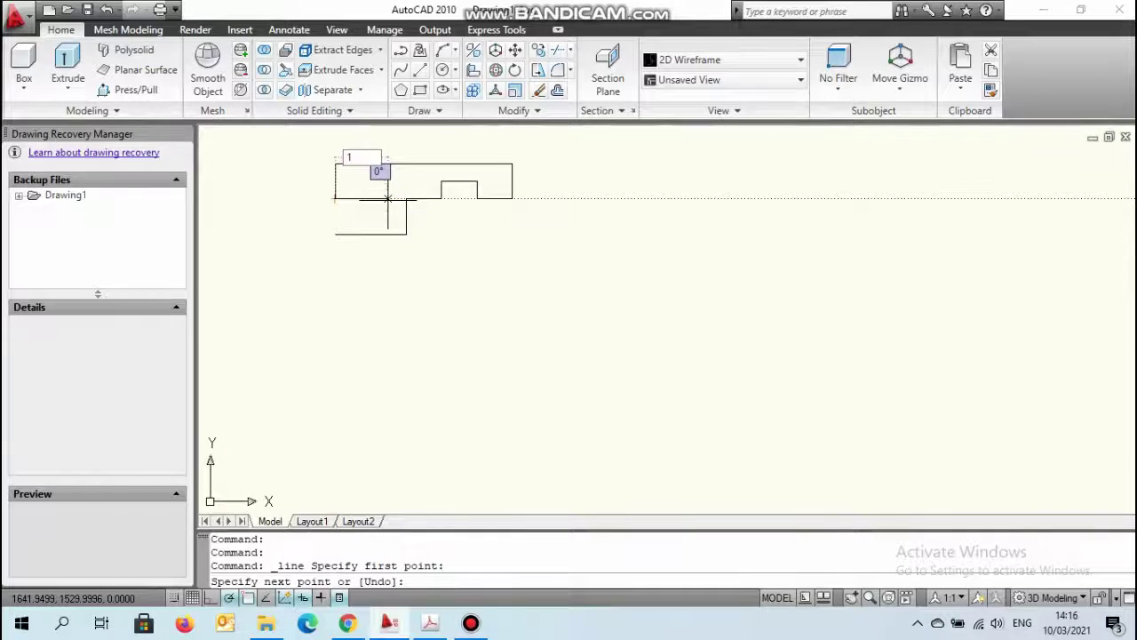
{"action": "key", "text": "Return"}
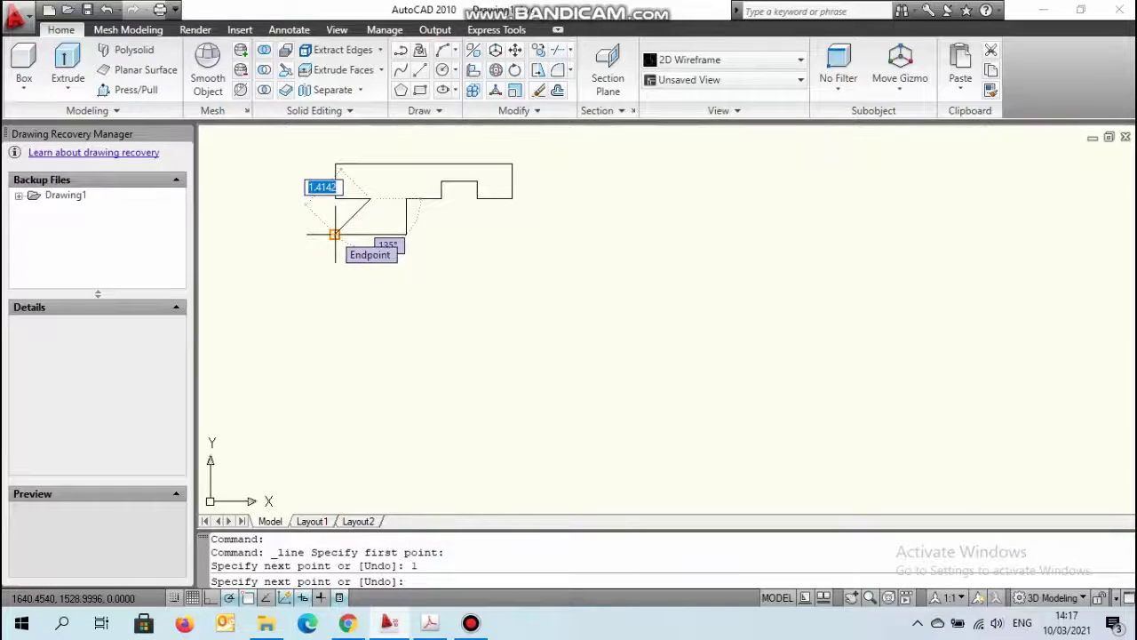
{"action": "left_click", "coordinate": [334, 235]}
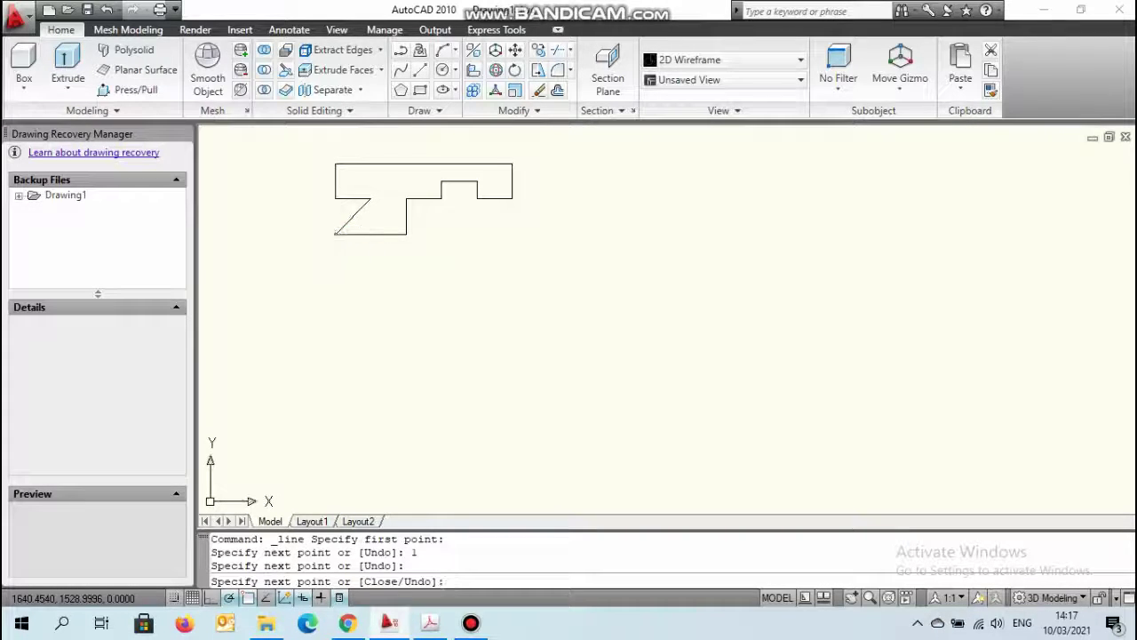
{"action": "key", "text": "Return"}
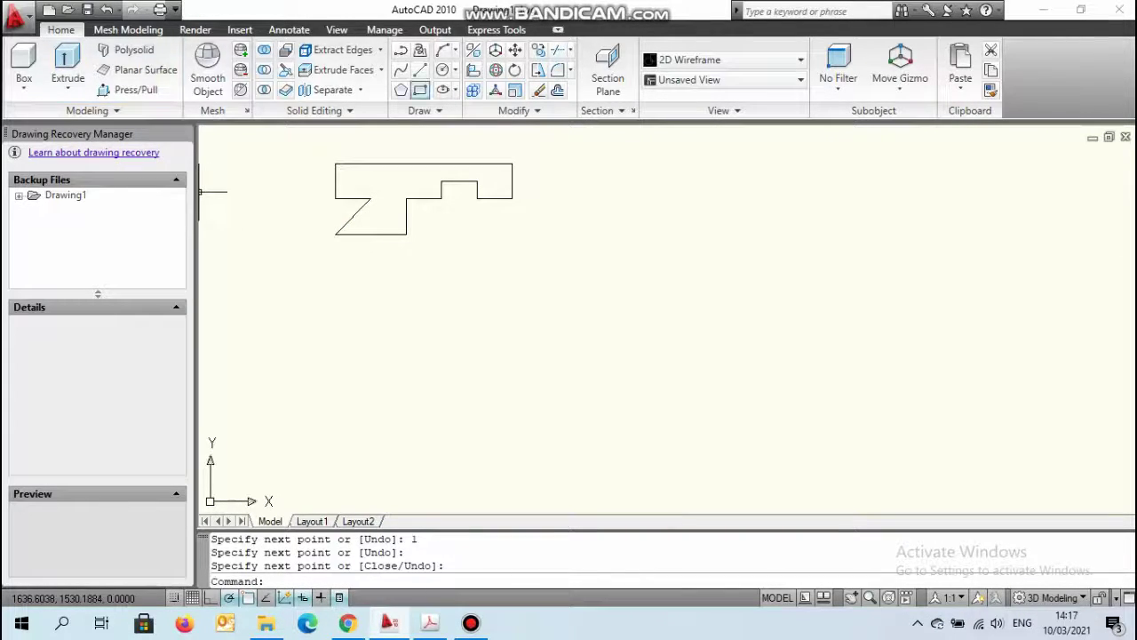
Step: Erase the wrong bottom edge and the short horizontal segment under the diagonal
{"action": "left_click", "coordinate": [401, 50]}
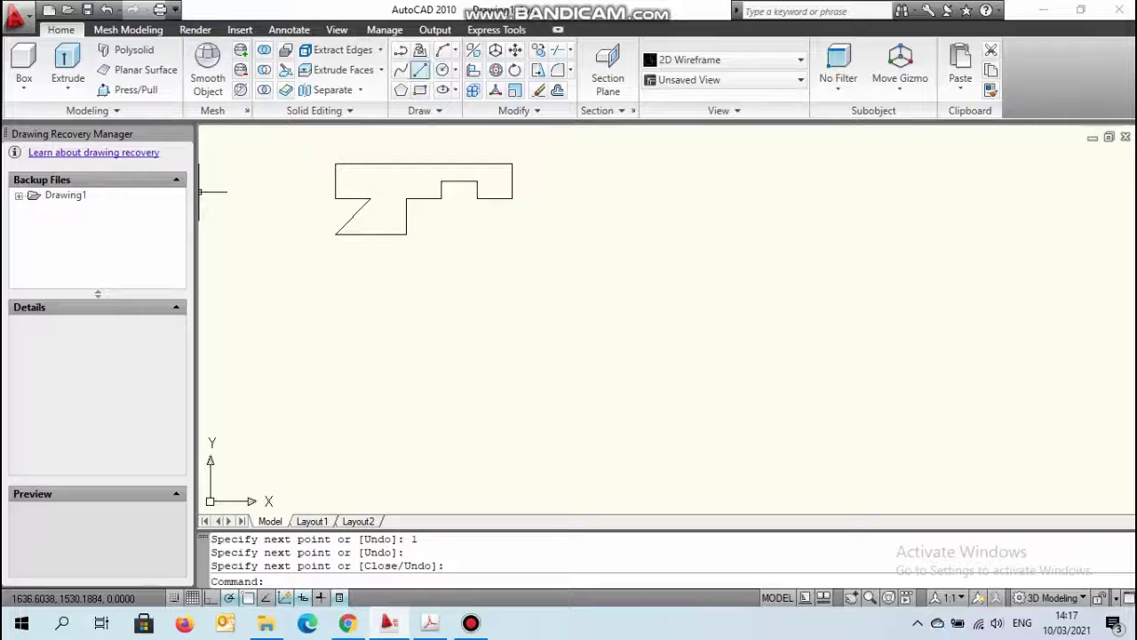
{"action": "left_click", "coordinate": [336, 235]}
{"action": "type", "text": "1"}
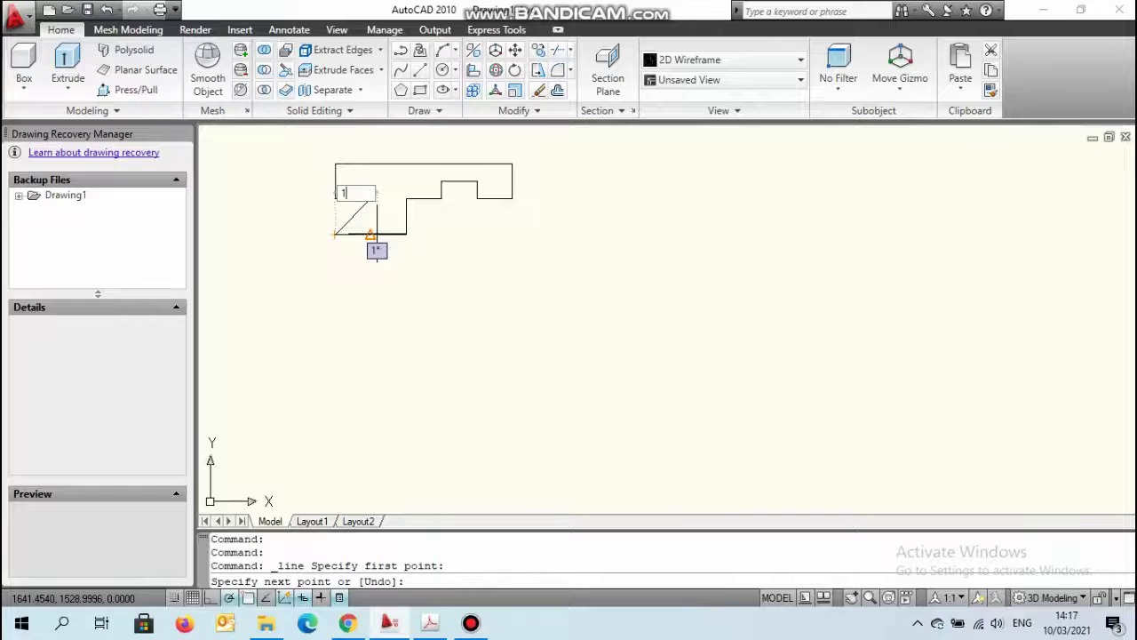
{"action": "key", "text": "Return"}
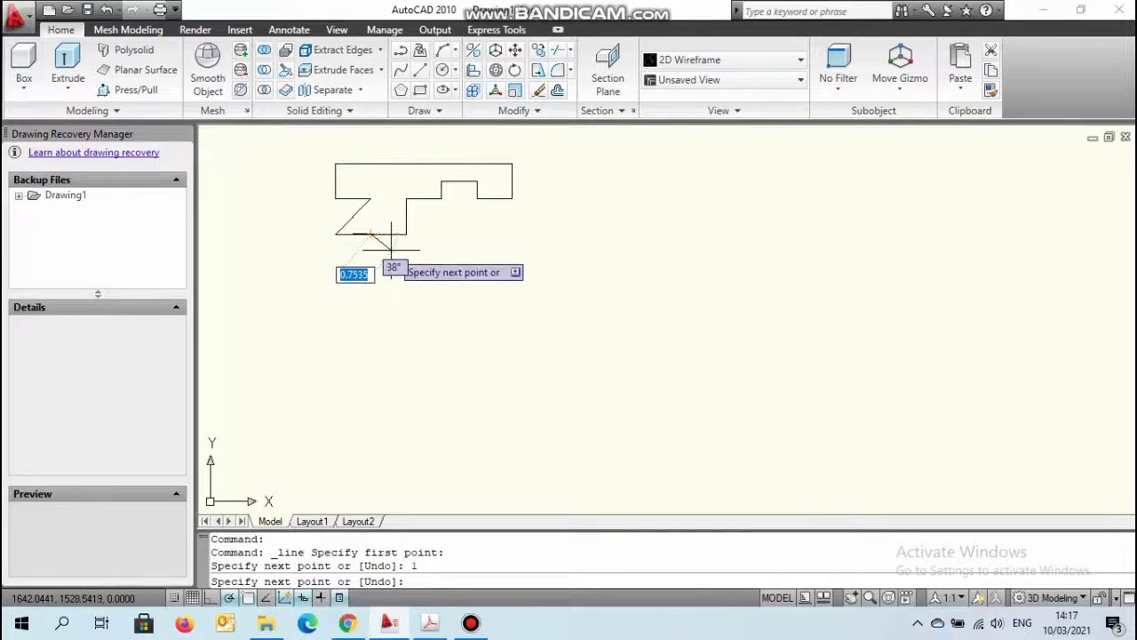
{"action": "right_click", "coordinate": [391, 250]}
{"action": "left_click", "coordinate": [423, 276]}
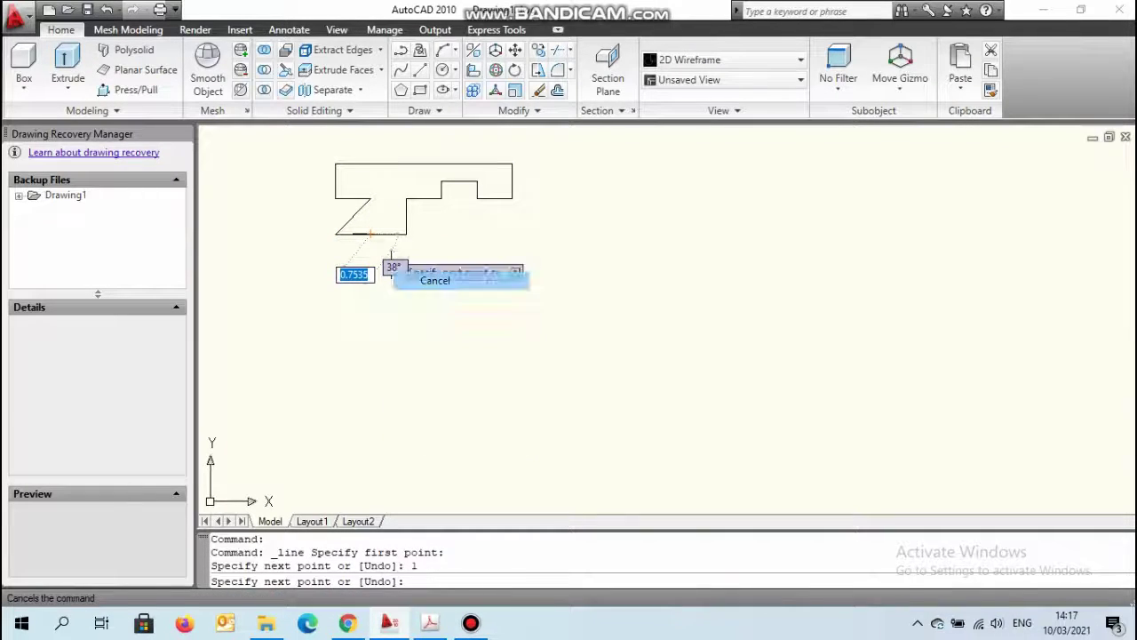
{"action": "left_click", "coordinate": [383, 235]}
{"action": "key", "text": "Delete"}
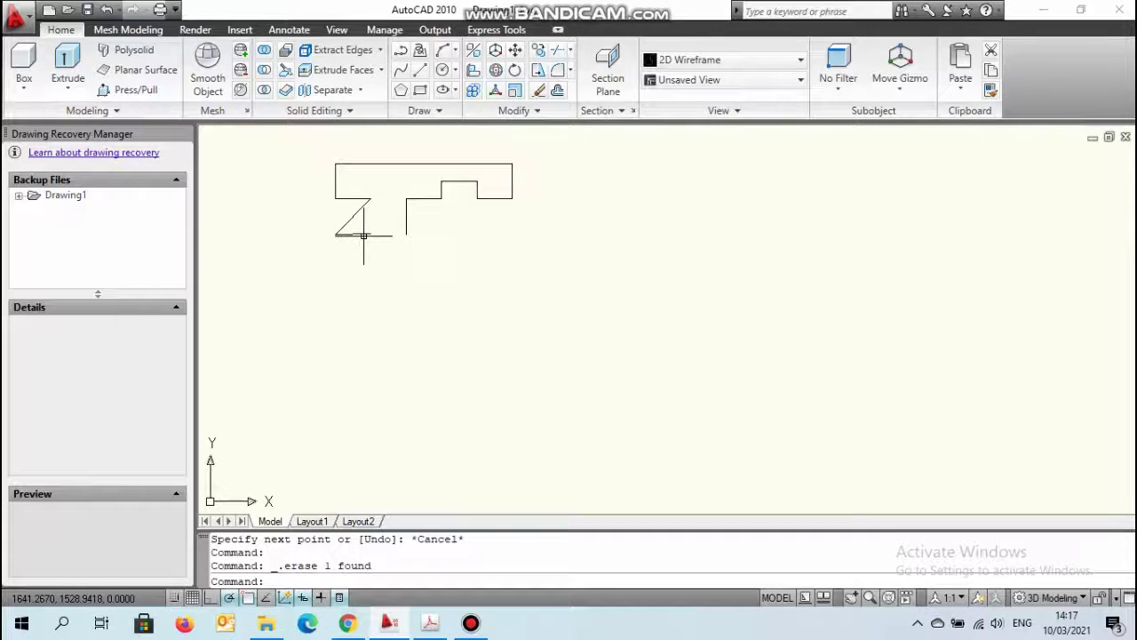
{"action": "left_click", "coordinate": [368, 234]}
{"action": "key", "text": "Delete"}
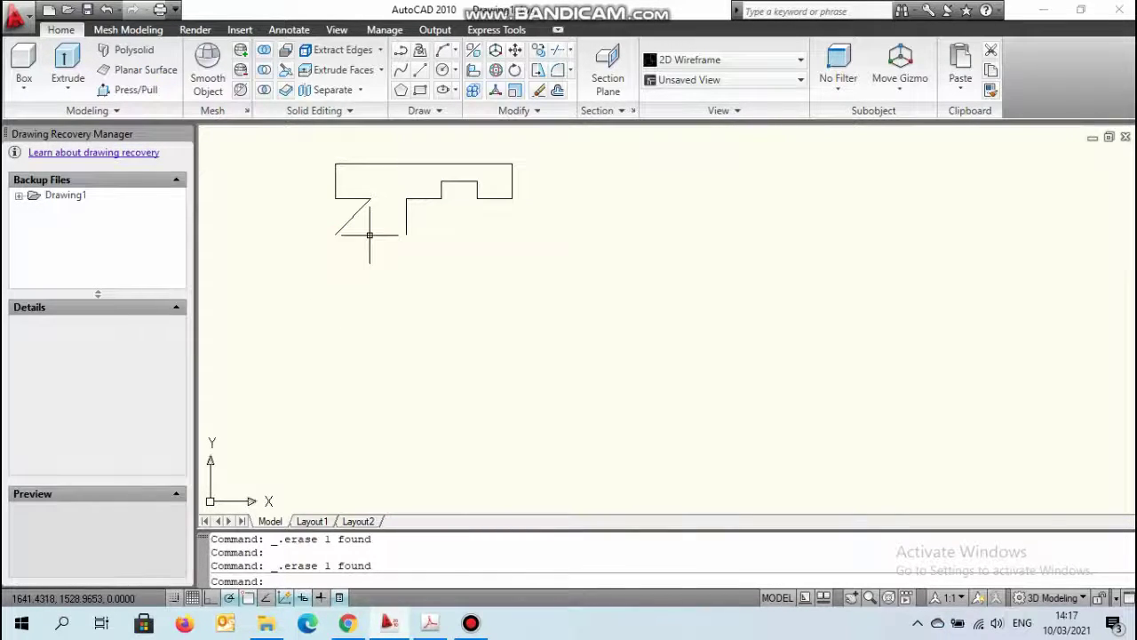
Step: Redraw the tab with a 1-unit horizontal and a 45° edge up to the step corner
{"action": "left_click", "coordinate": [420, 69]}
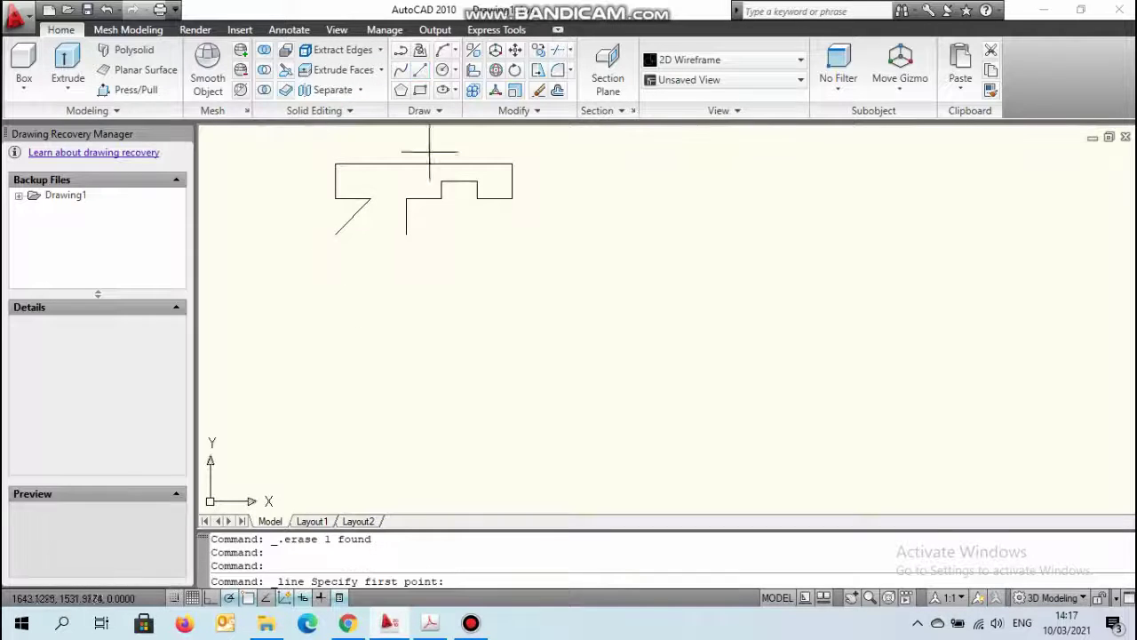
{"action": "left_click", "coordinate": [334, 235]}
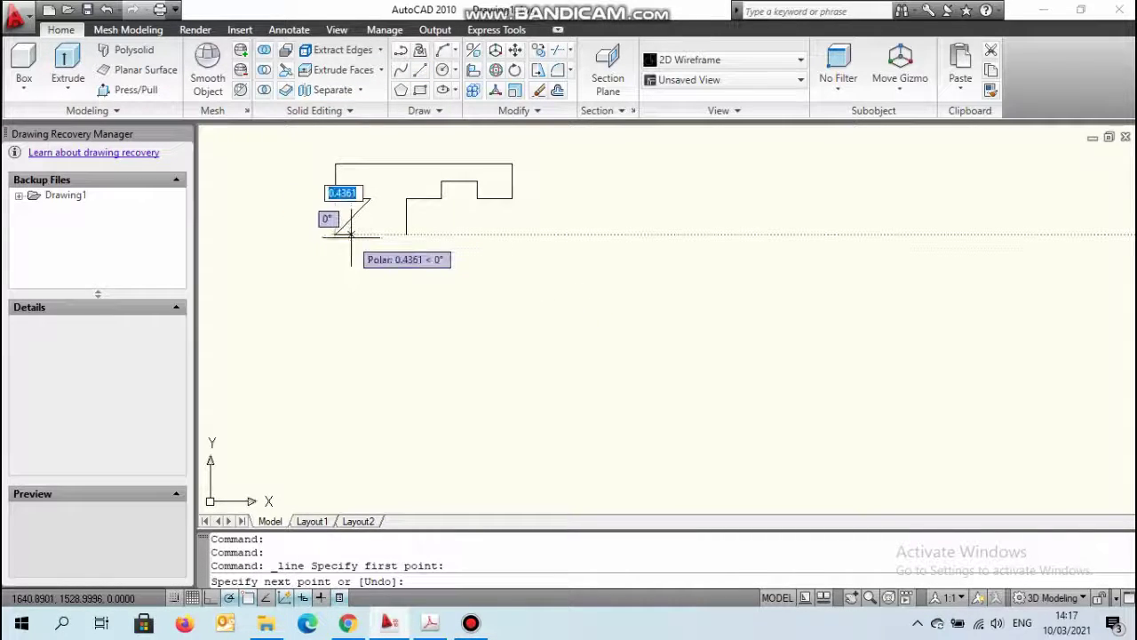
{"action": "type", "text": "1"}
{"action": "key", "text": "Return"}
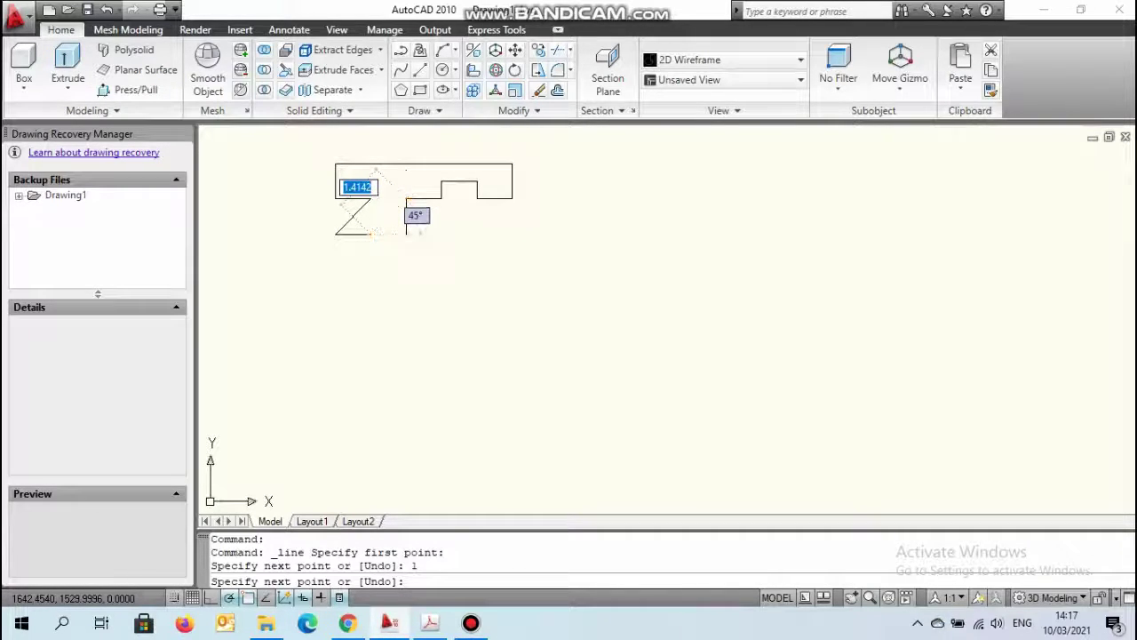
{"action": "left_click", "coordinate": [405, 197]}
{"action": "type", "text": "1"}
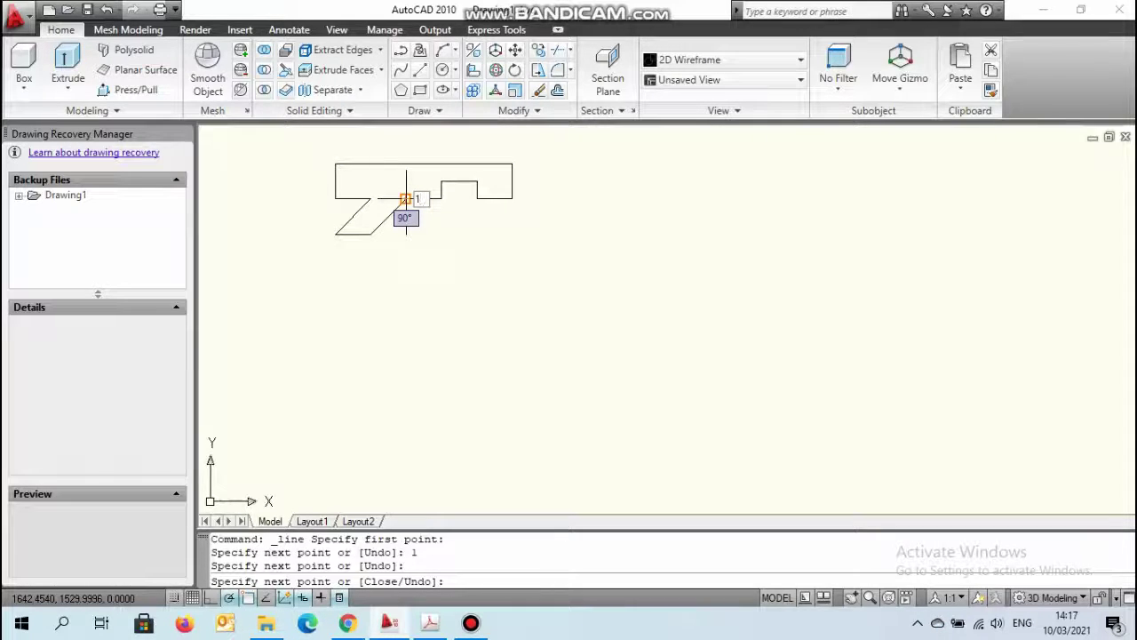
{"action": "left_click", "coordinate": [405, 197]}
{"action": "scroll", "coordinate": [407, 202], "scroll_direction": "up", "scroll_amount": 2}
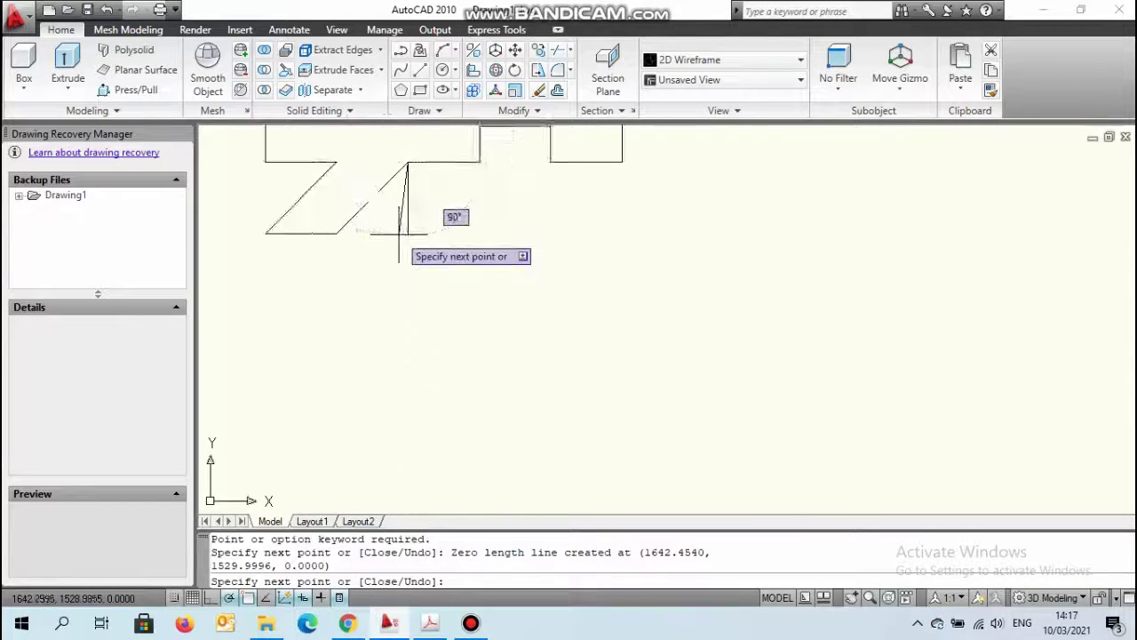
{"action": "scroll", "coordinate": [409, 209], "scroll_direction": "up", "scroll_amount": 2}
{"action": "scroll", "coordinate": [409, 209], "scroll_direction": "down", "scroll_amount": 2}
{"action": "scroll", "coordinate": [410, 210], "scroll_direction": "down", "scroll_amount": 2}
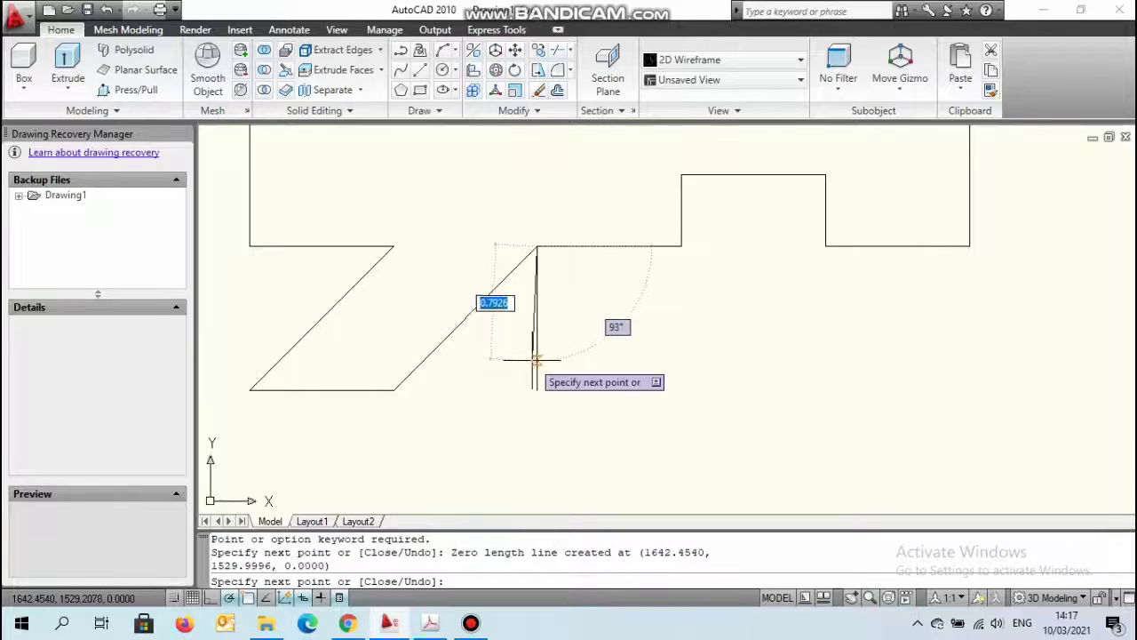
{"action": "key", "text": "Escape"}
Step: Erase the stray vertical line left over from the start
{"action": "scroll", "coordinate": [476, 342], "scroll_direction": "down", "scroll_amount": 4}
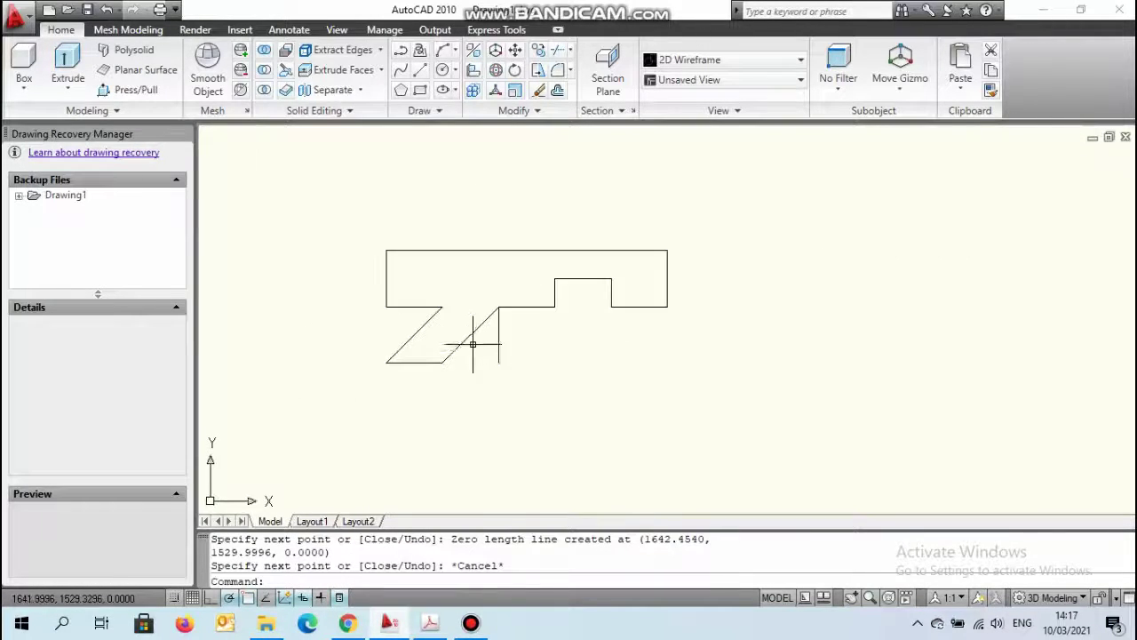
{"action": "middle_click_drag", "start_coordinate": [490, 363], "coordinate": [542, 249]}
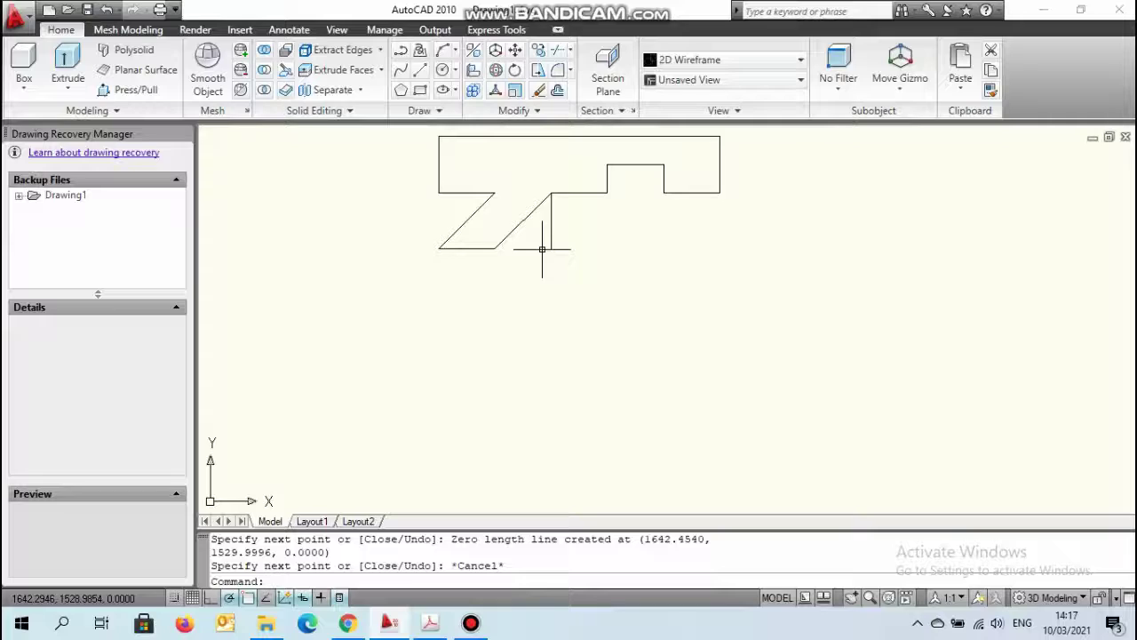
{"action": "scroll", "coordinate": [542, 249], "scroll_direction": "up", "scroll_amount": 2}
{"action": "scroll", "coordinate": [540, 222], "scroll_direction": "up", "scroll_amount": 2}
{"action": "scroll", "coordinate": [544, 191], "scroll_direction": "up", "scroll_amount": 2}
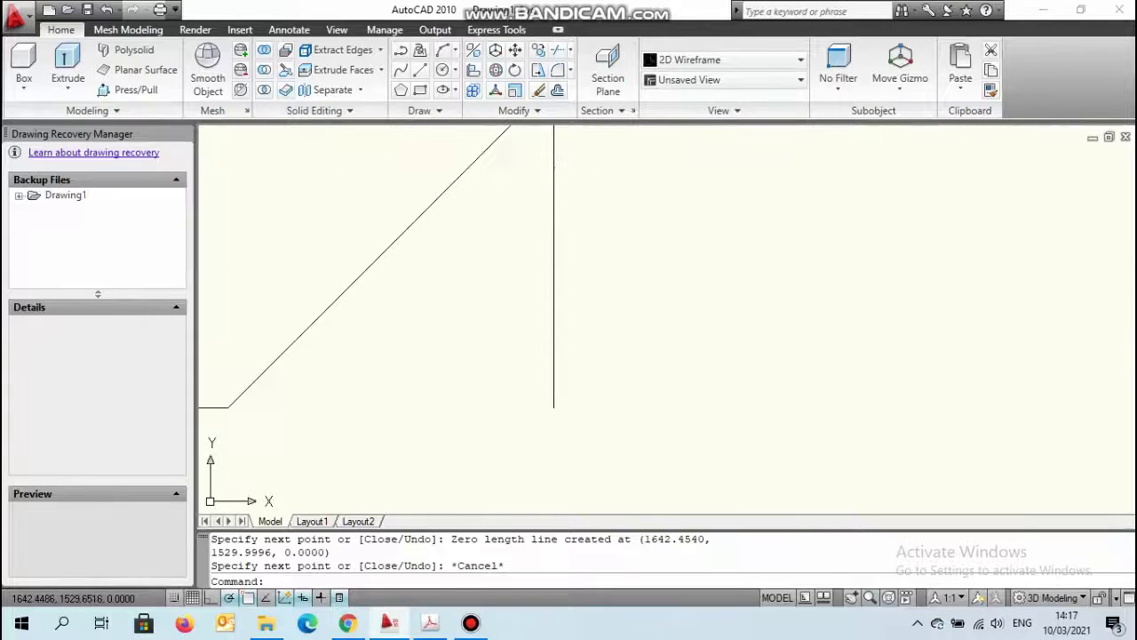
{"action": "scroll", "coordinate": [545, 183], "scroll_direction": "down", "scroll_amount": 1}
{"action": "scroll", "coordinate": [586, 222], "scroll_direction": "down", "scroll_amount": 1}
{"action": "scroll", "coordinate": [622, 264], "scroll_direction": "down", "scroll_amount": 1}
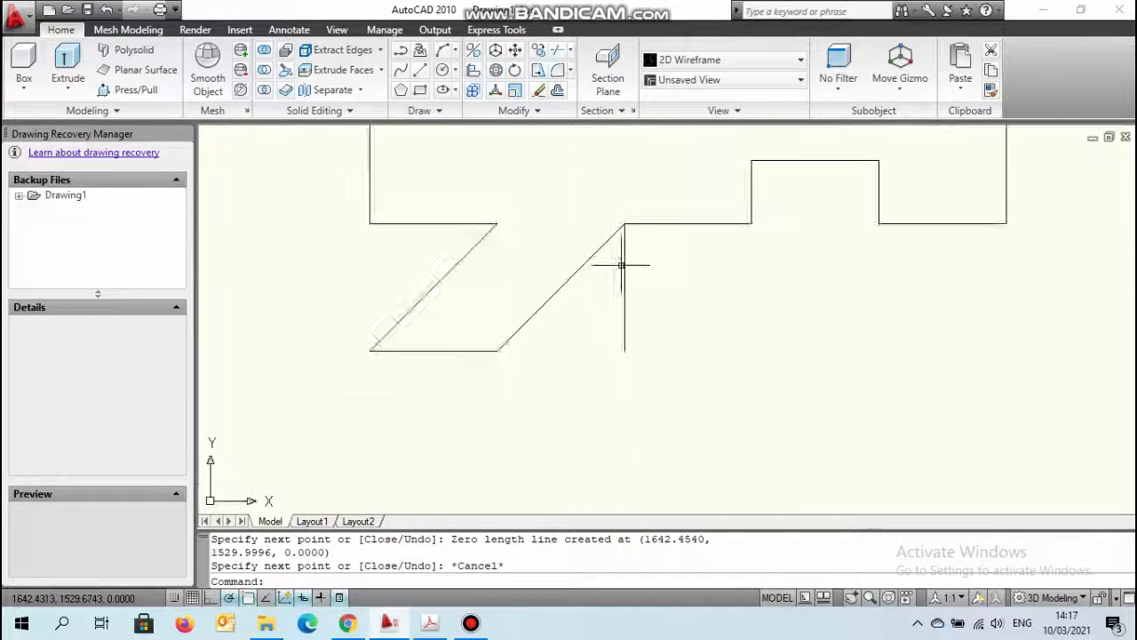
{"action": "scroll", "coordinate": [622, 264], "scroll_direction": "down", "scroll_amount": 2}
{"action": "scroll", "coordinate": [616, 312], "scroll_direction": "down", "scroll_amount": 1}
{"action": "scroll", "coordinate": [614, 308], "scroll_direction": "down", "scroll_amount": 1}
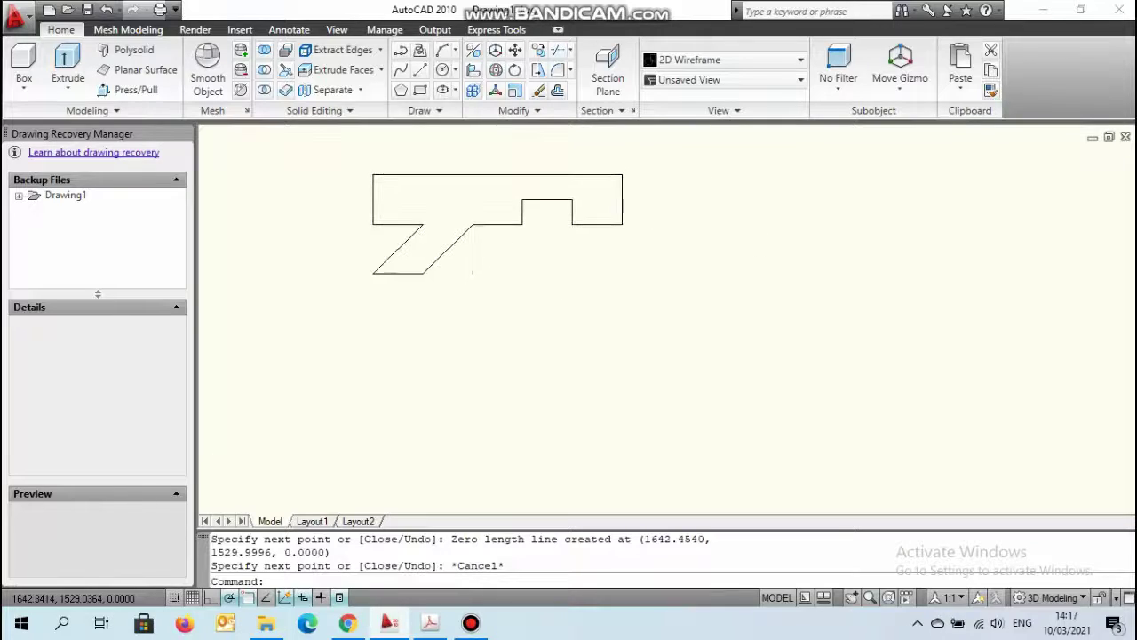
{"action": "left_click", "coordinate": [472, 249]}
{"action": "key", "text": "Delete"}
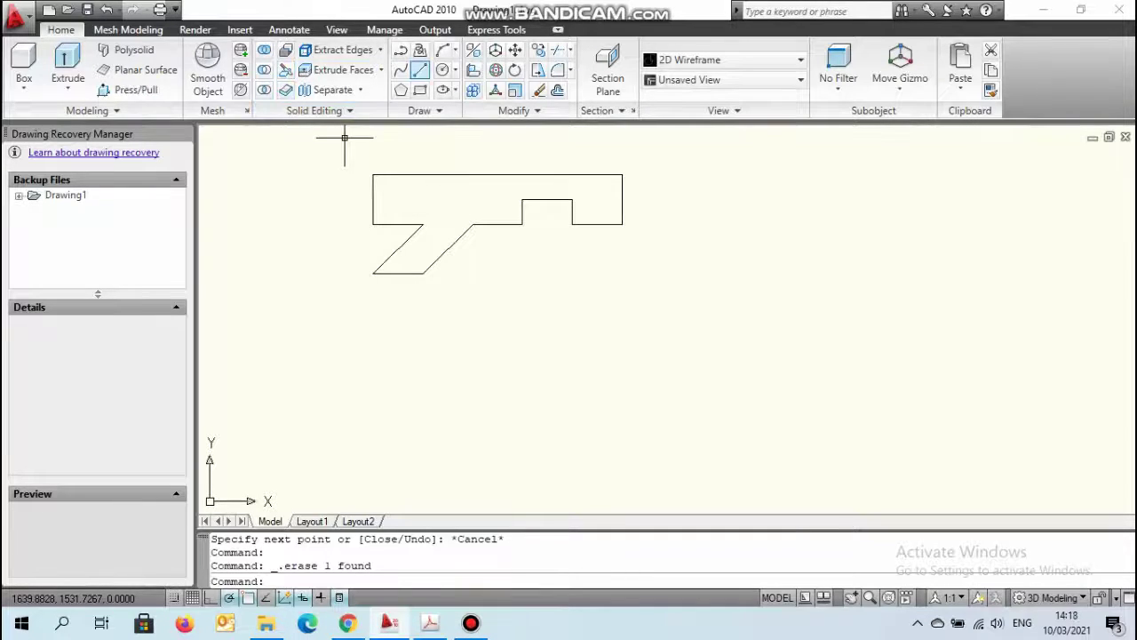
Step: From the tab's lower-left corner, draw 1 down, 1 right and back to the start
{"action": "left_click", "coordinate": [420, 69]}
{"action": "left_click", "coordinate": [373, 272]}
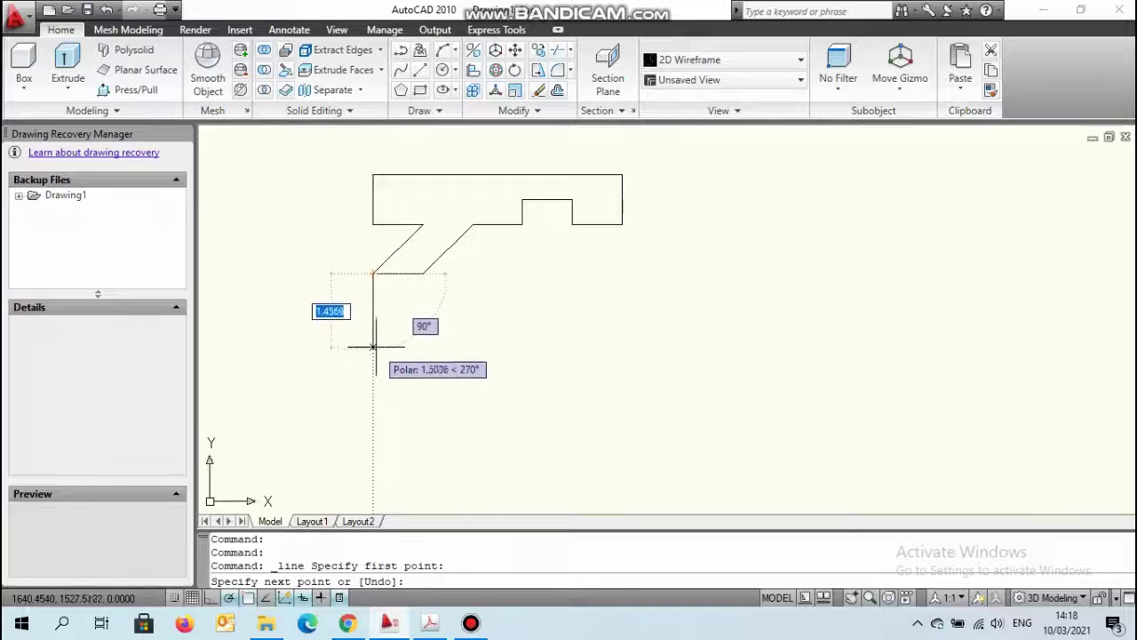
{"action": "type", "text": "1"}
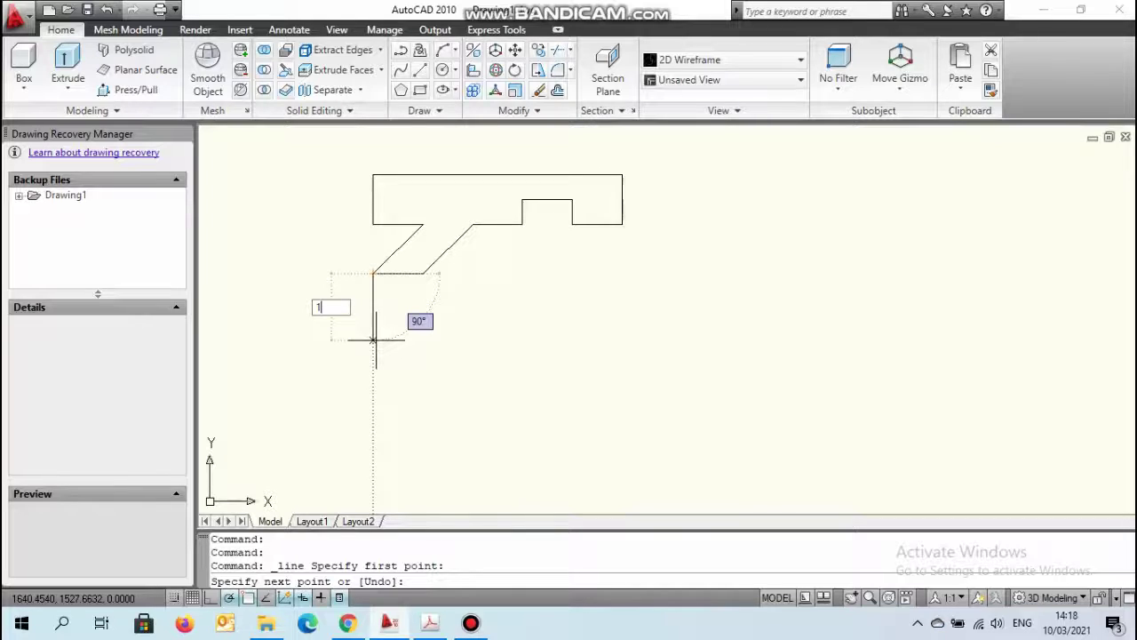
{"action": "key", "text": "Return"}
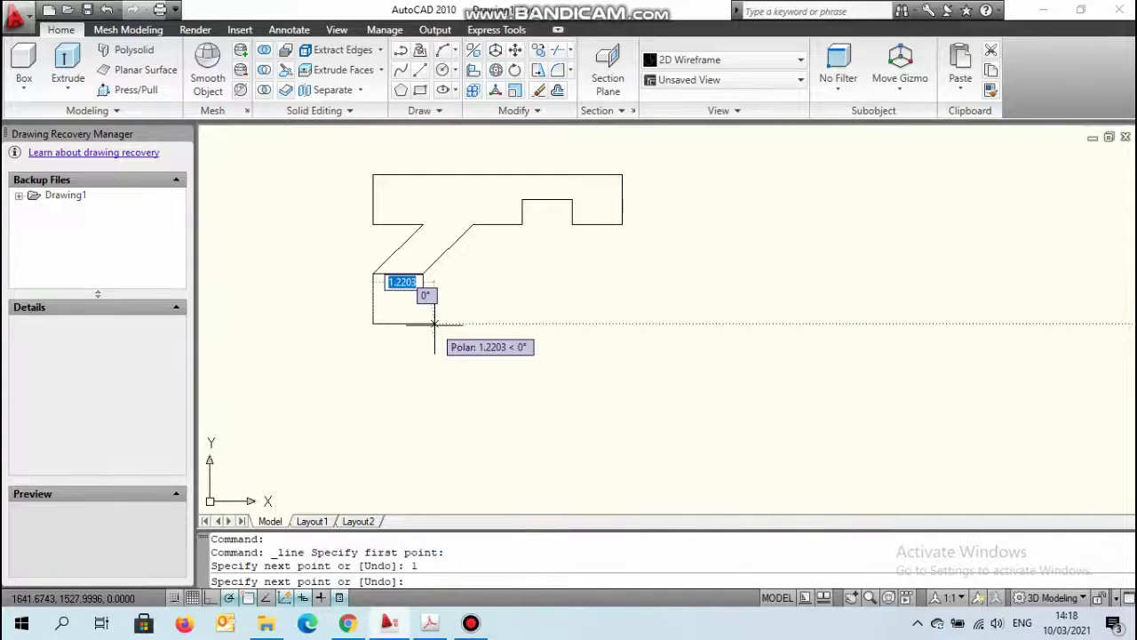
{"action": "type", "text": "1"}
{"action": "key", "text": "Return"}
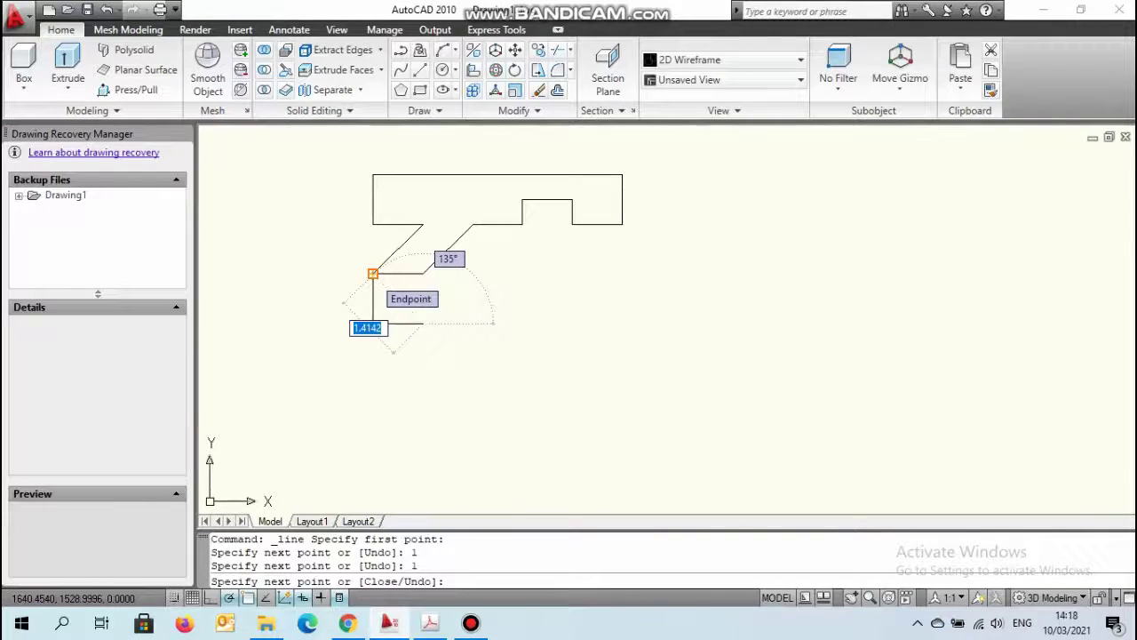
{"action": "left_click", "coordinate": [373, 272]}
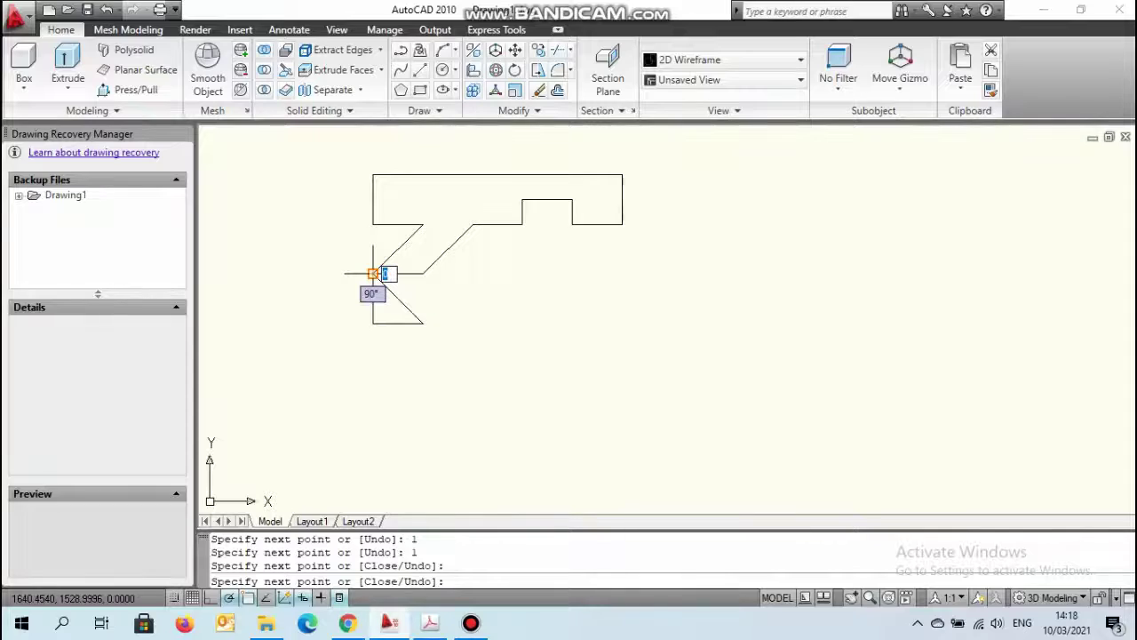
{"action": "key", "text": "Return"}
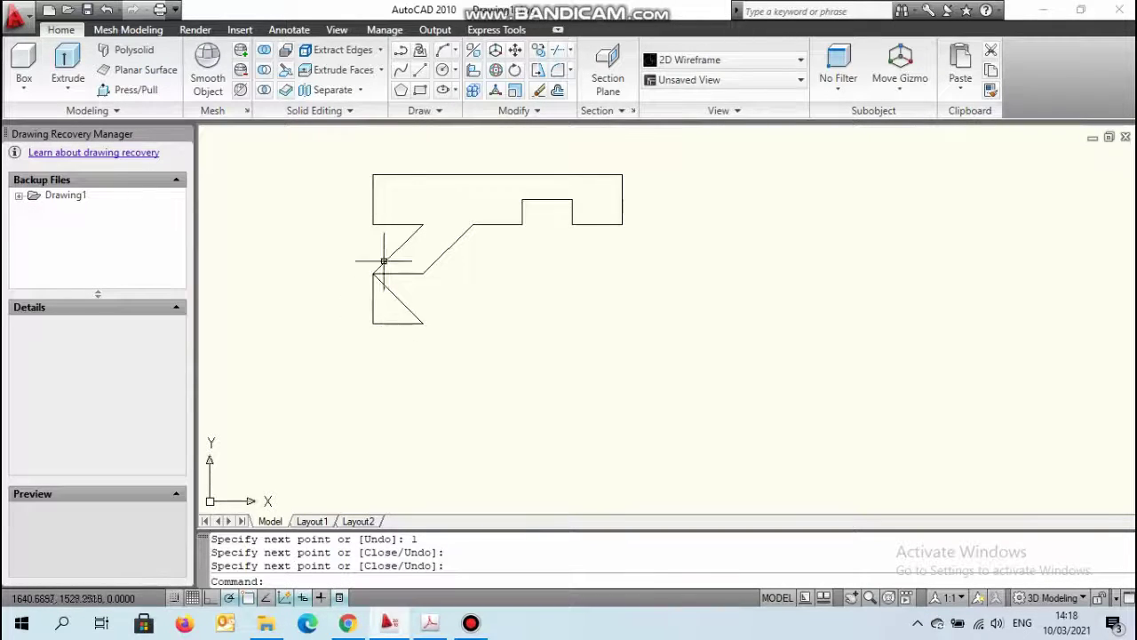
Step: Extend the bottom 1 unit right and add a 45° edge up to the tab's lower corner
{"action": "left_click", "coordinate": [421, 69]}
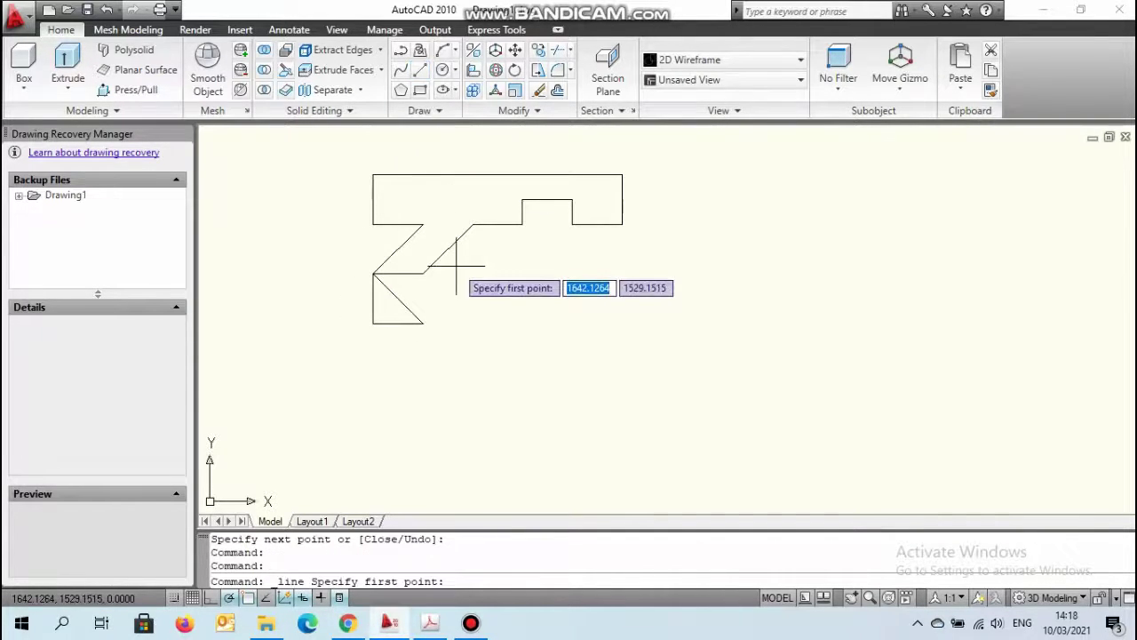
{"action": "left_click", "coordinate": [423, 322]}
{"action": "type", "text": "1"}
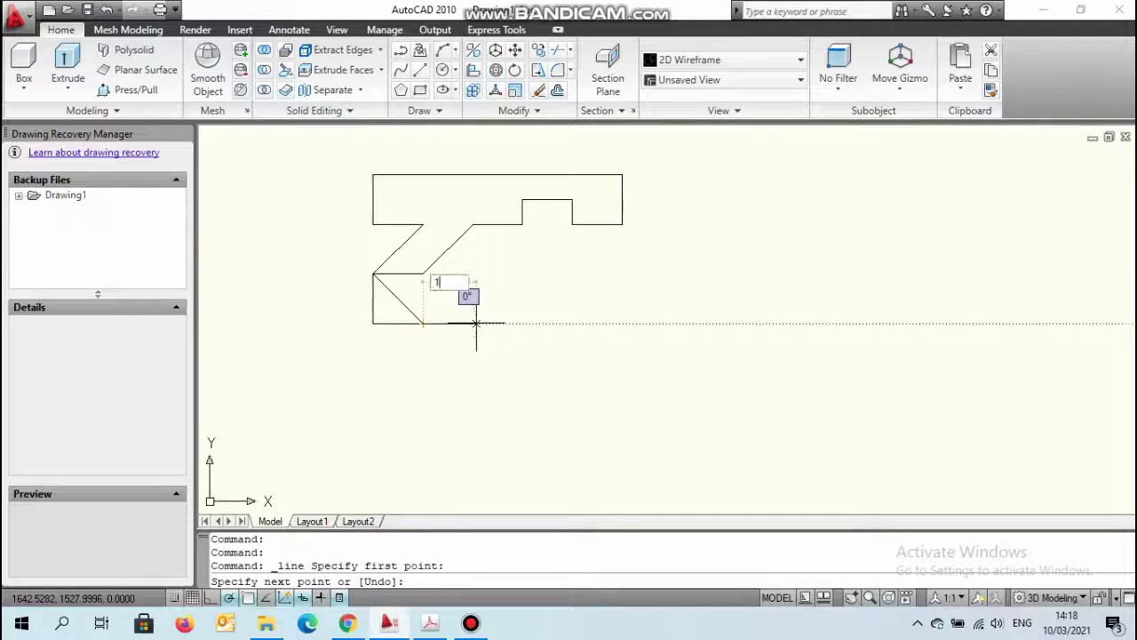
{"action": "key", "text": "Return"}
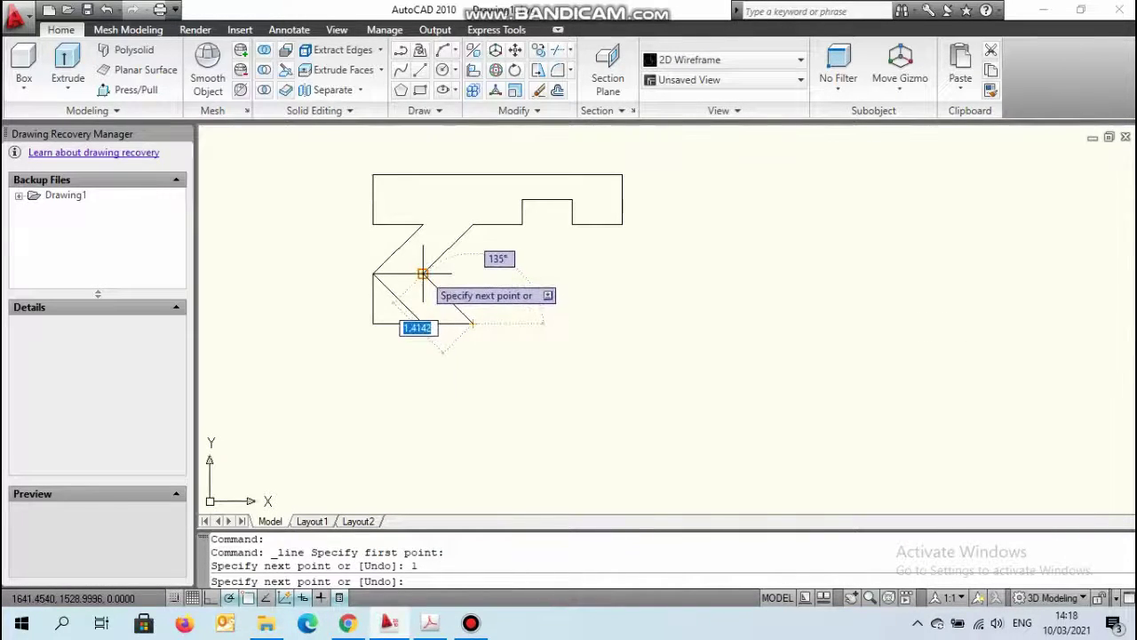
{"action": "left_click", "coordinate": [423, 274]}
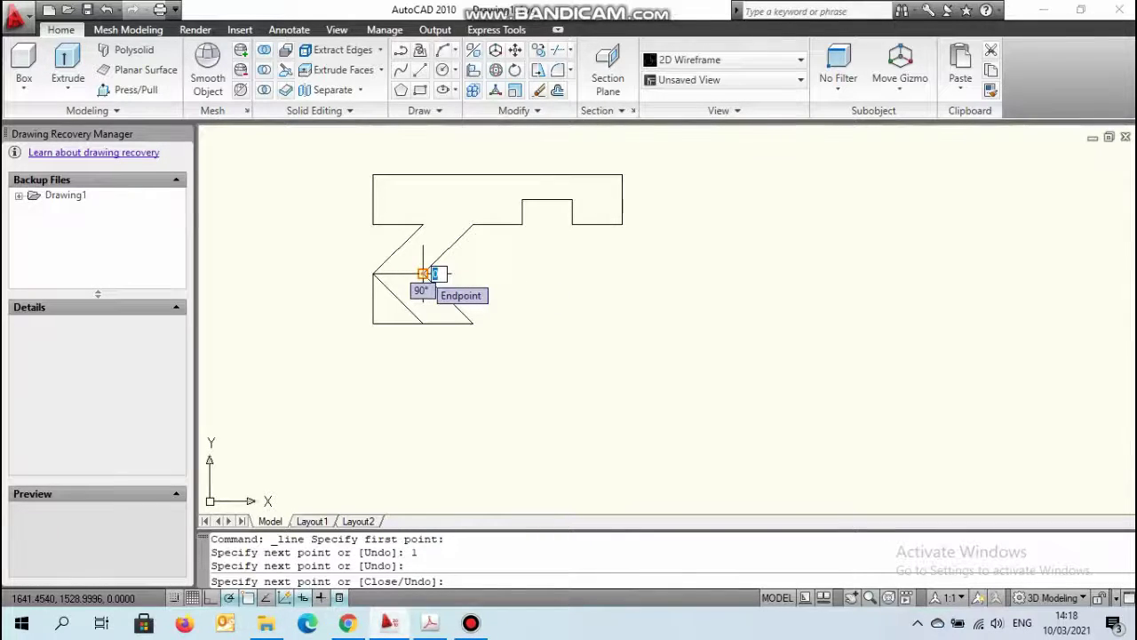
{"action": "key", "text": "Return"}
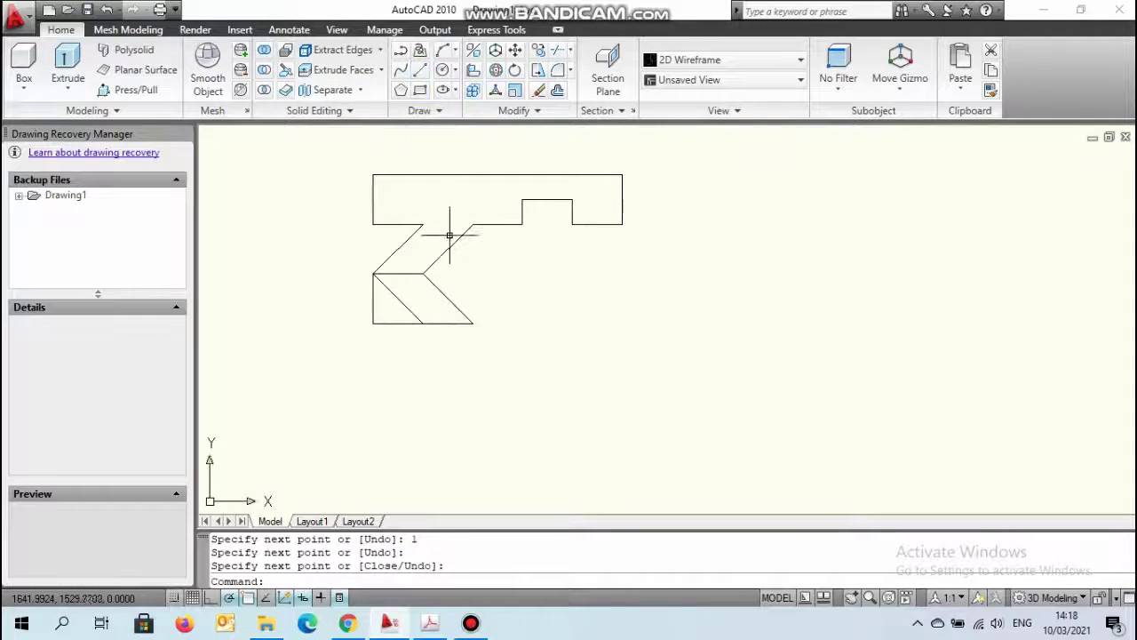
Step: Erase the short horizontal, the bottom-left segment, the leftmost vertical and the short bottom line
{"action": "left_click", "coordinate": [404, 274]}
{"action": "key", "text": "Delete"}
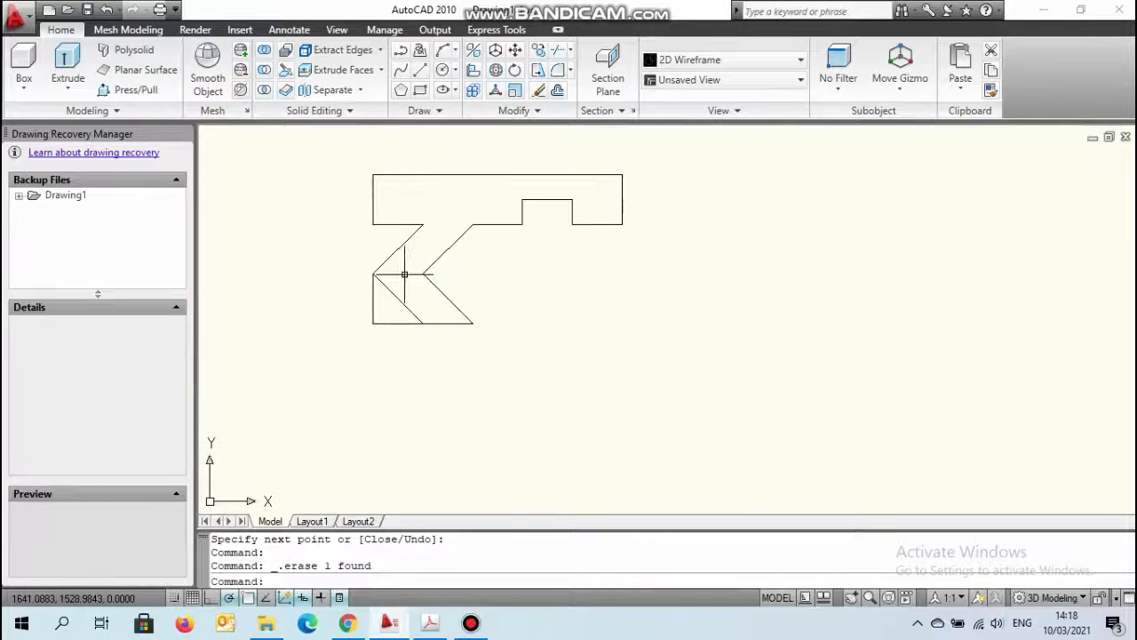
{"action": "left_click", "coordinate": [404, 274]}
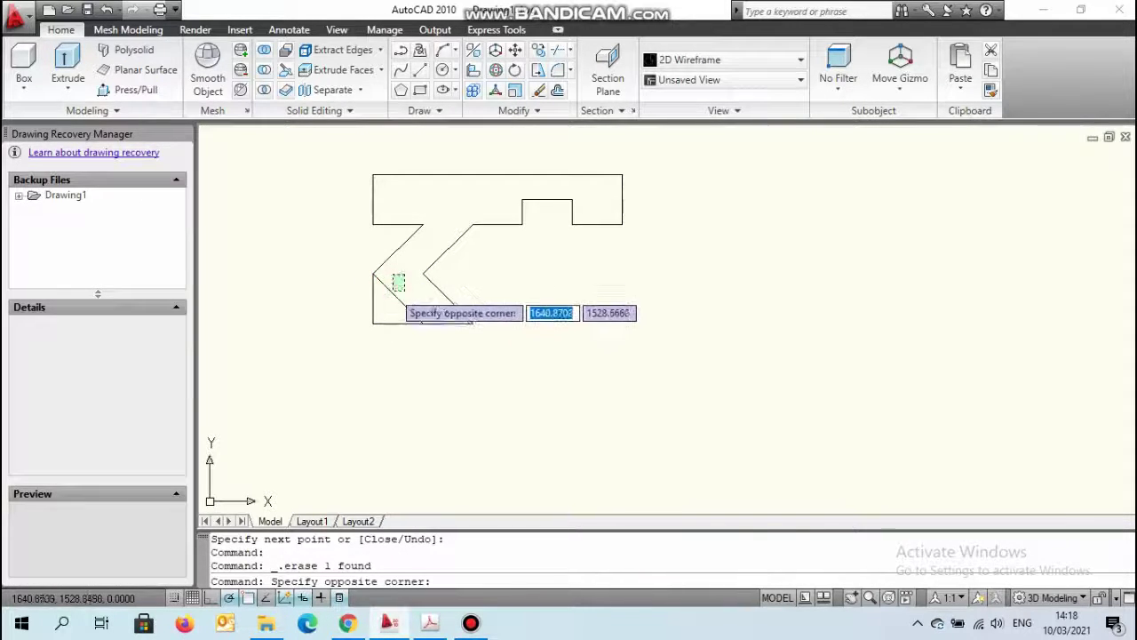
{"action": "left_click", "coordinate": [405, 290]}
{"action": "left_click", "coordinate": [351, 287]}
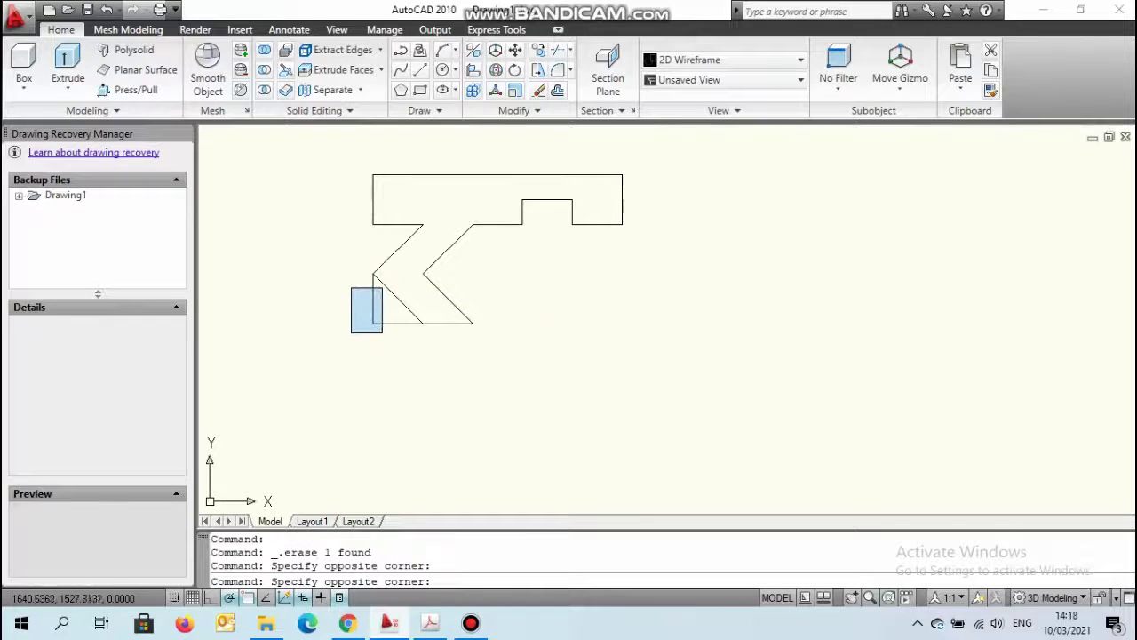
{"action": "left_click", "coordinate": [382, 332]}
{"action": "left_click", "coordinate": [385, 324]}
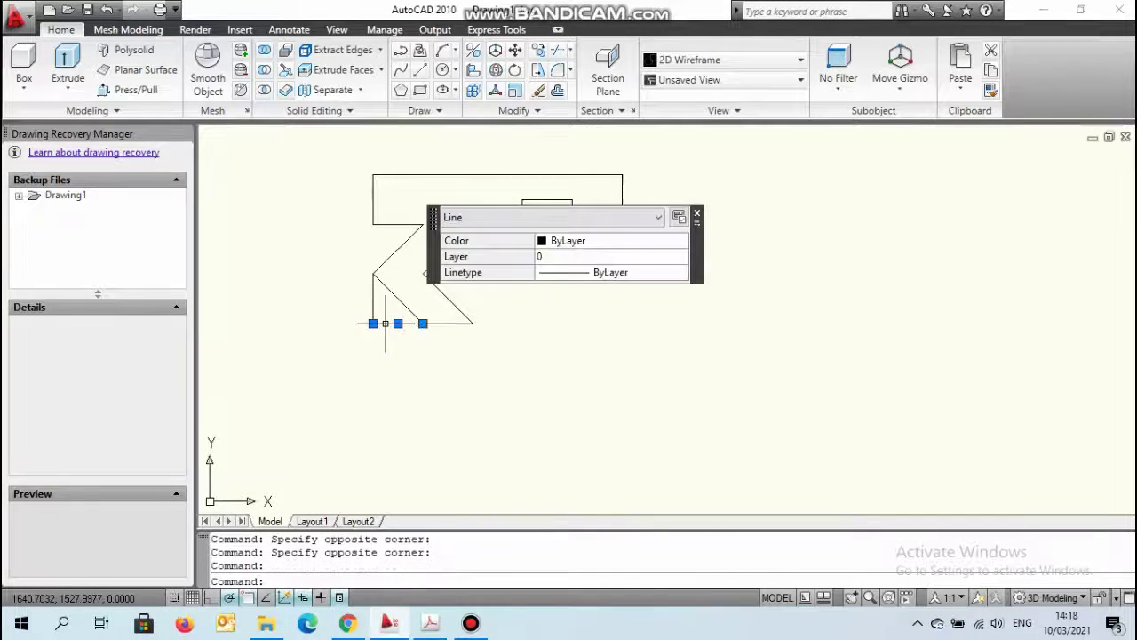
{"action": "key", "text": "Delete"}
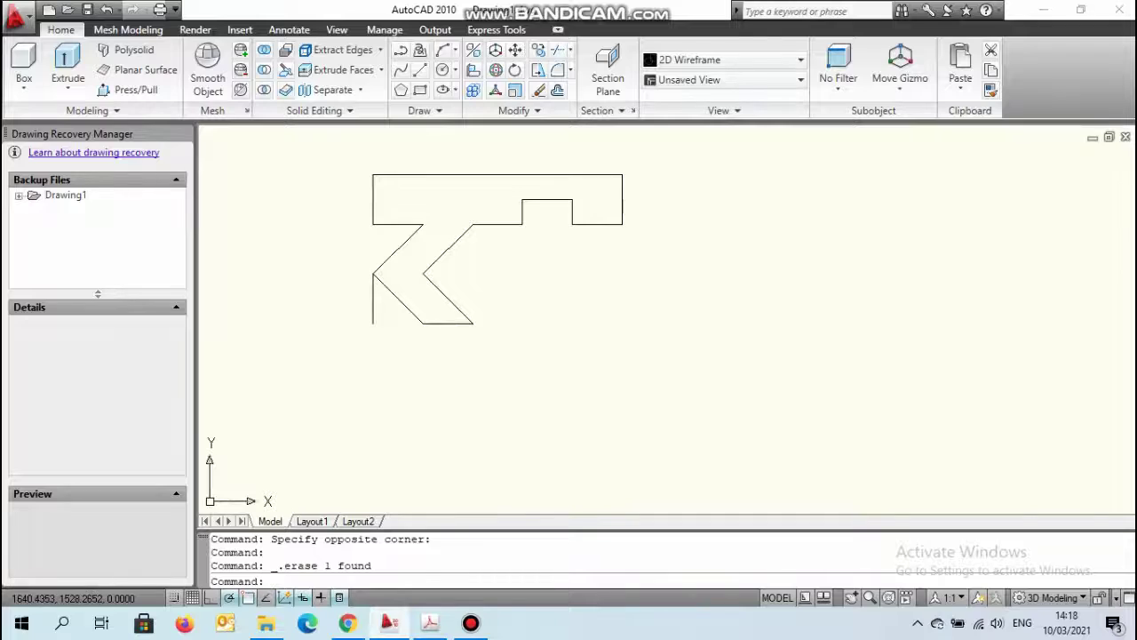
{"action": "left_click", "coordinate": [373, 302]}
{"action": "key", "text": "Delete"}
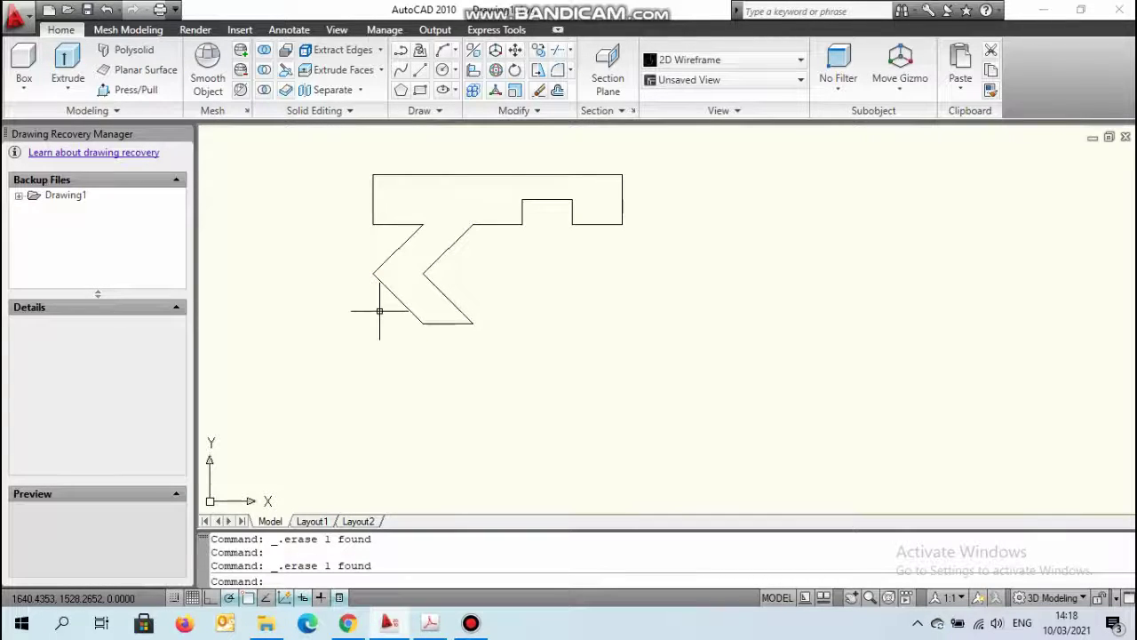
{"action": "left_click", "coordinate": [444, 323]}
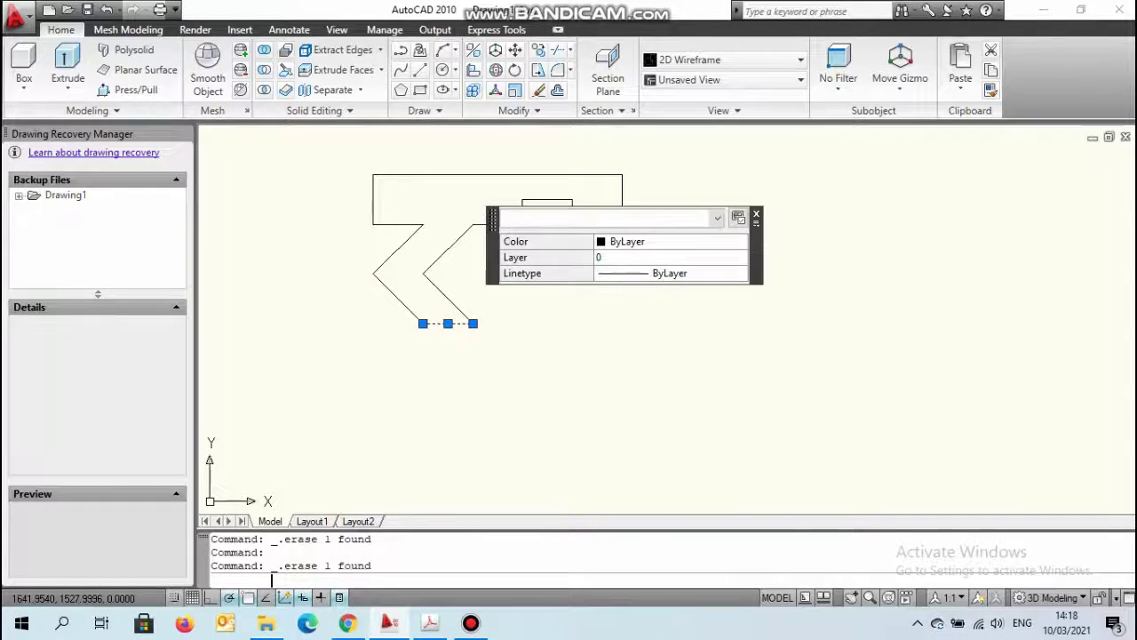
{"action": "key", "text": "Escape"}
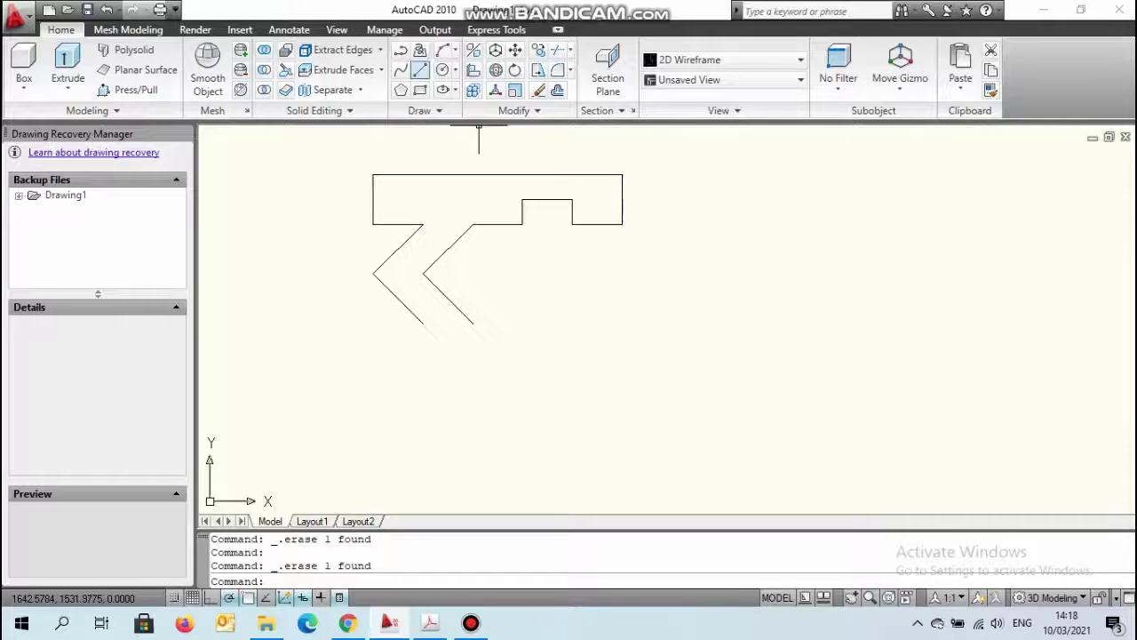
Step: From the diagonal's lower end, draw 1 left, 1 down, a 5-unit bottom edge and 1 up
{"action": "left_click", "coordinate": [420, 69]}
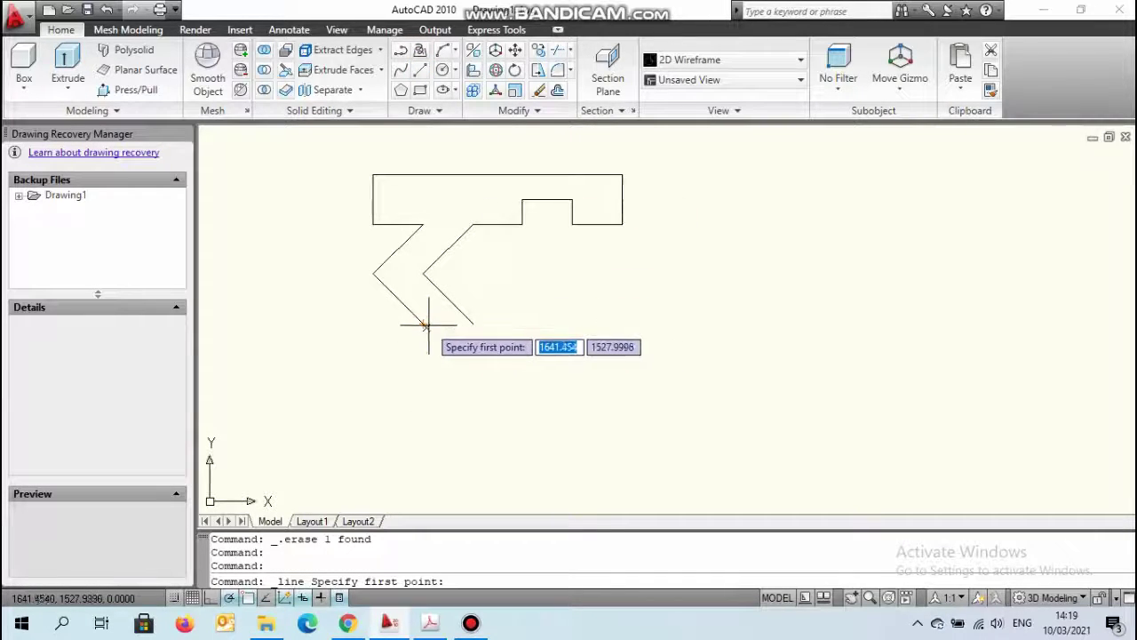
{"action": "left_click", "coordinate": [423, 323]}
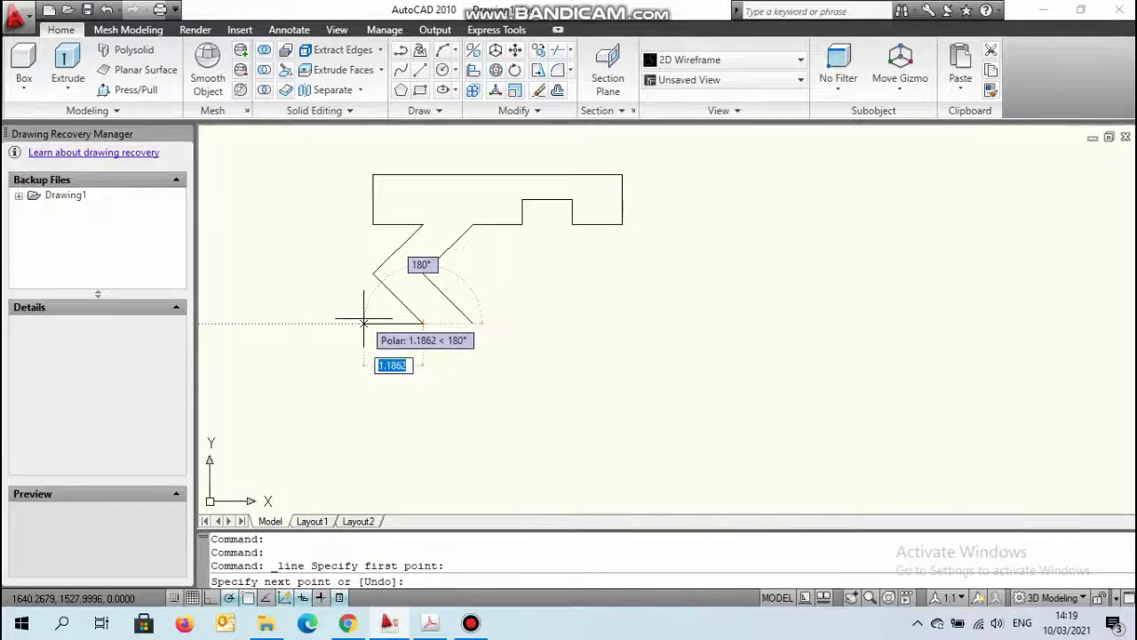
{"action": "type", "text": "1"}
{"action": "key", "text": "Return"}
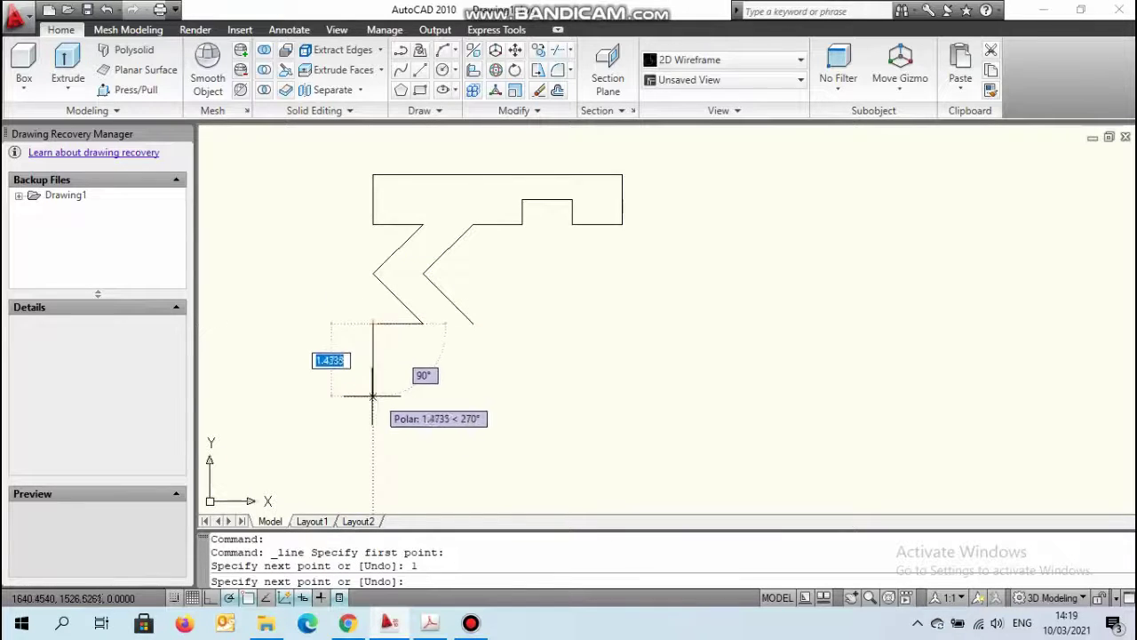
{"action": "type", "text": "1"}
{"action": "key", "text": "Return"}
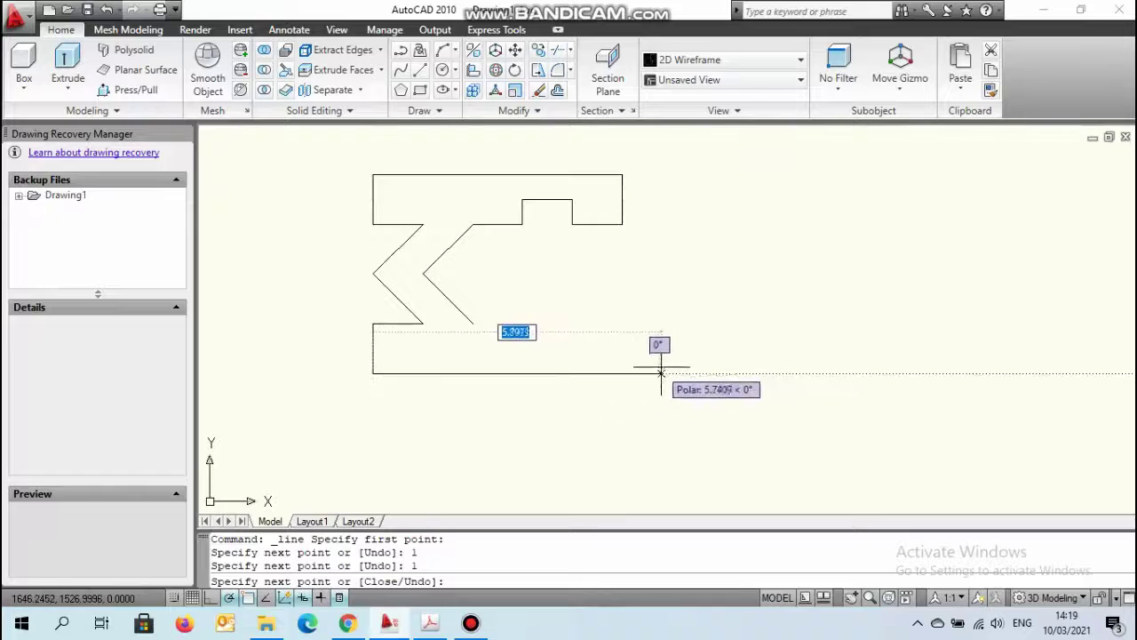
{"action": "type", "text": "5"}
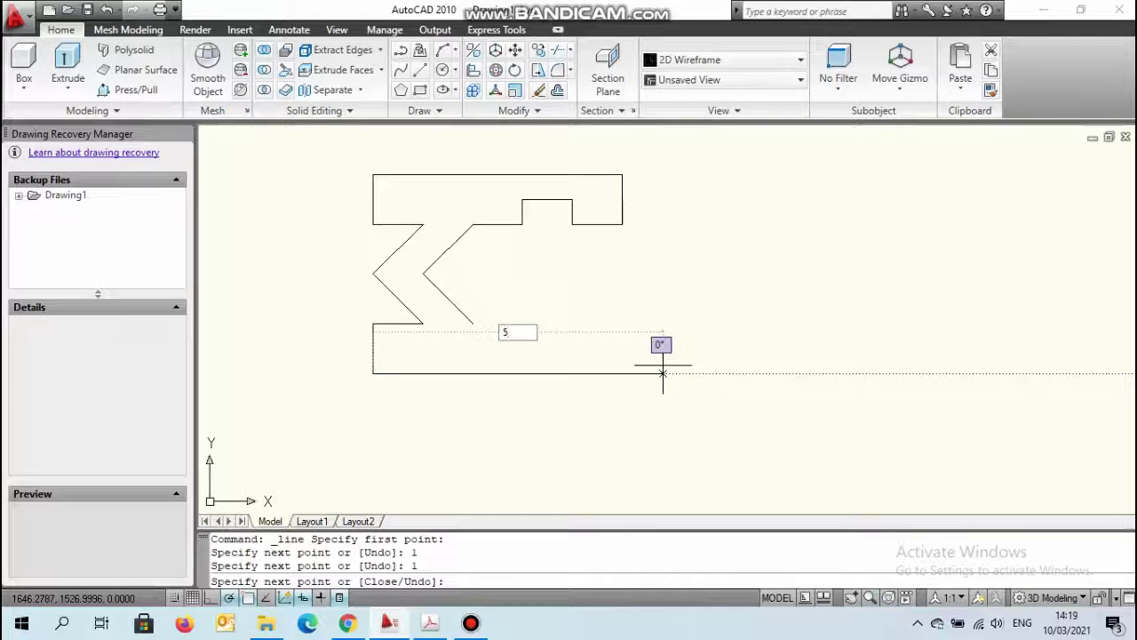
{"action": "key", "text": "Return"}
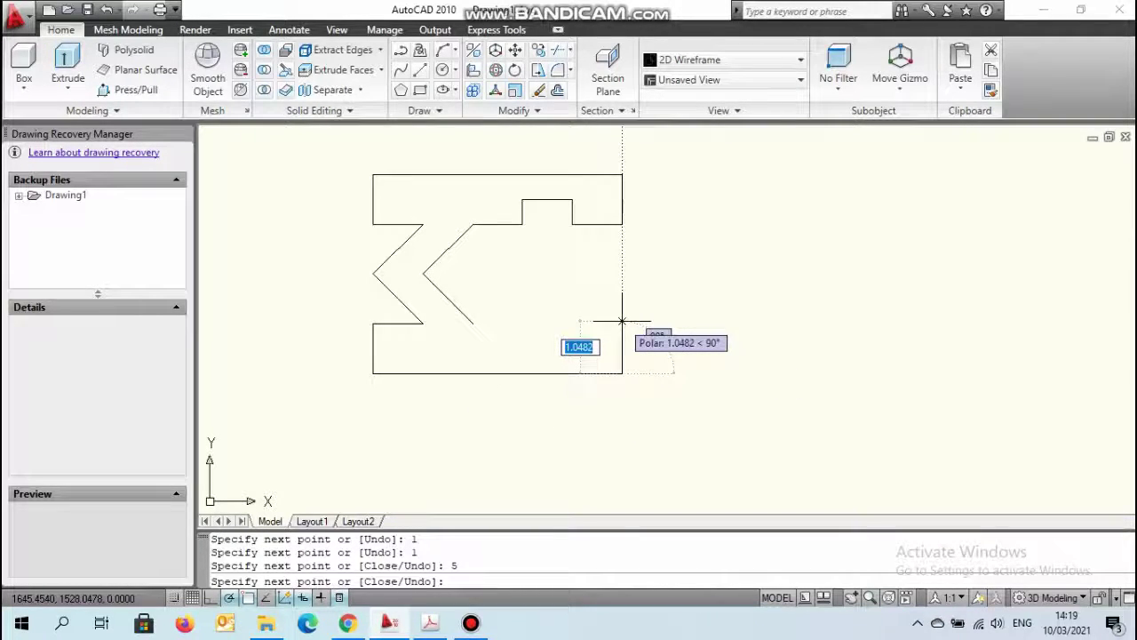
{"action": "type", "text": "1"}
{"action": "key", "text": "Return"}
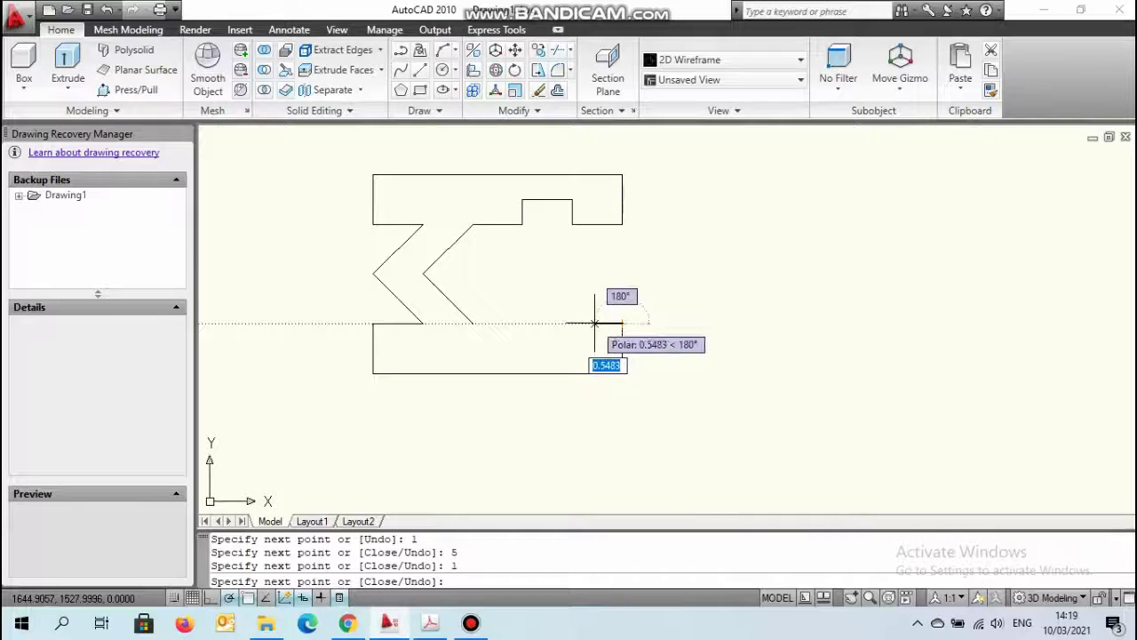
Step: Add 1 left and a 1 by 0.5 notch, closing onto the diagonal's endpoint
{"action": "type", "text": "1"}
{"action": "key", "text": "Return"}
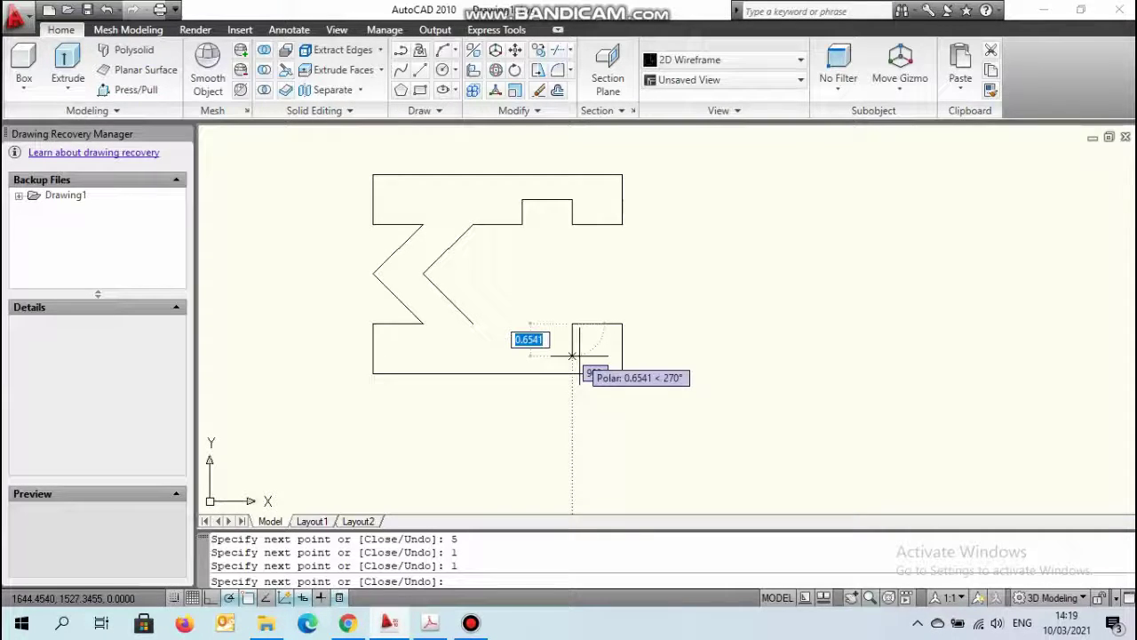
{"action": "type", "text": "0"}
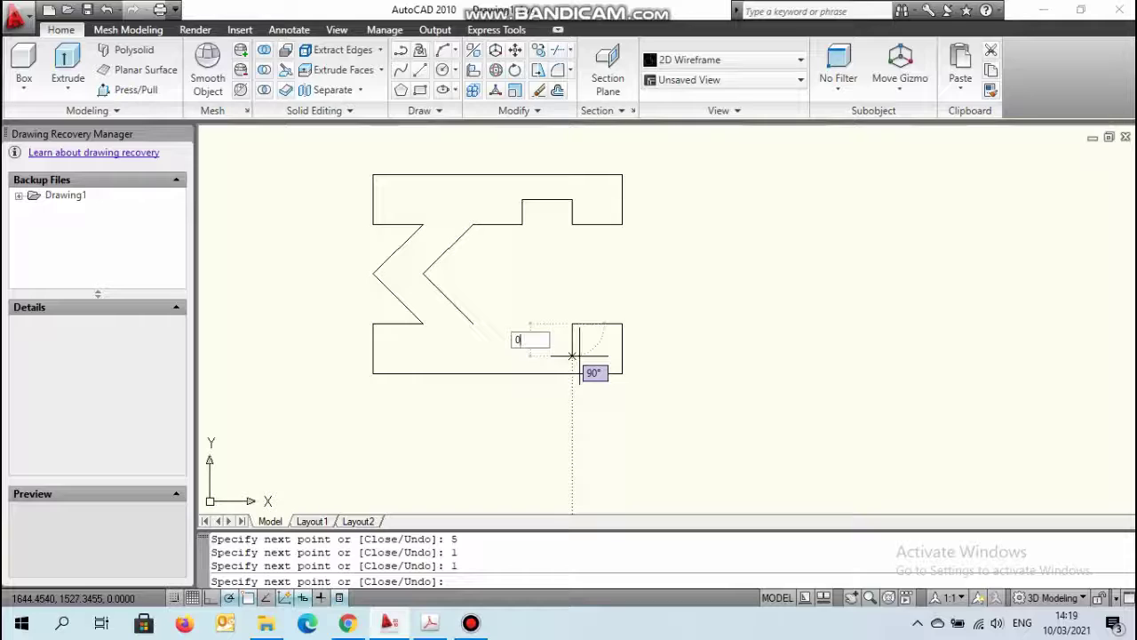
{"action": "type", "text": ".5"}
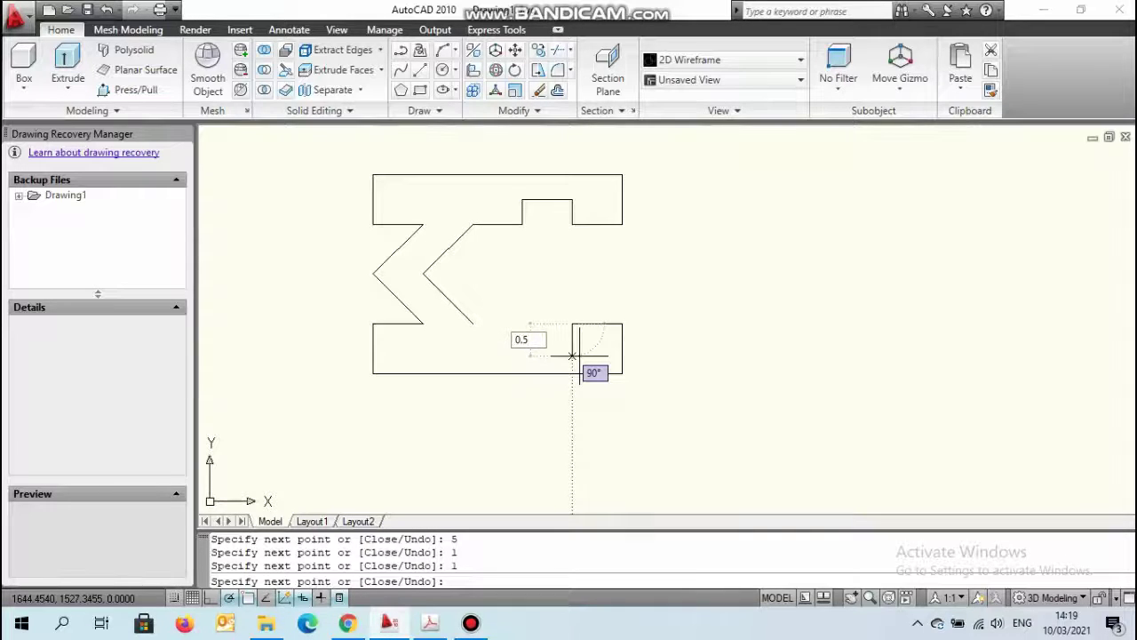
{"action": "key", "text": "Return"}
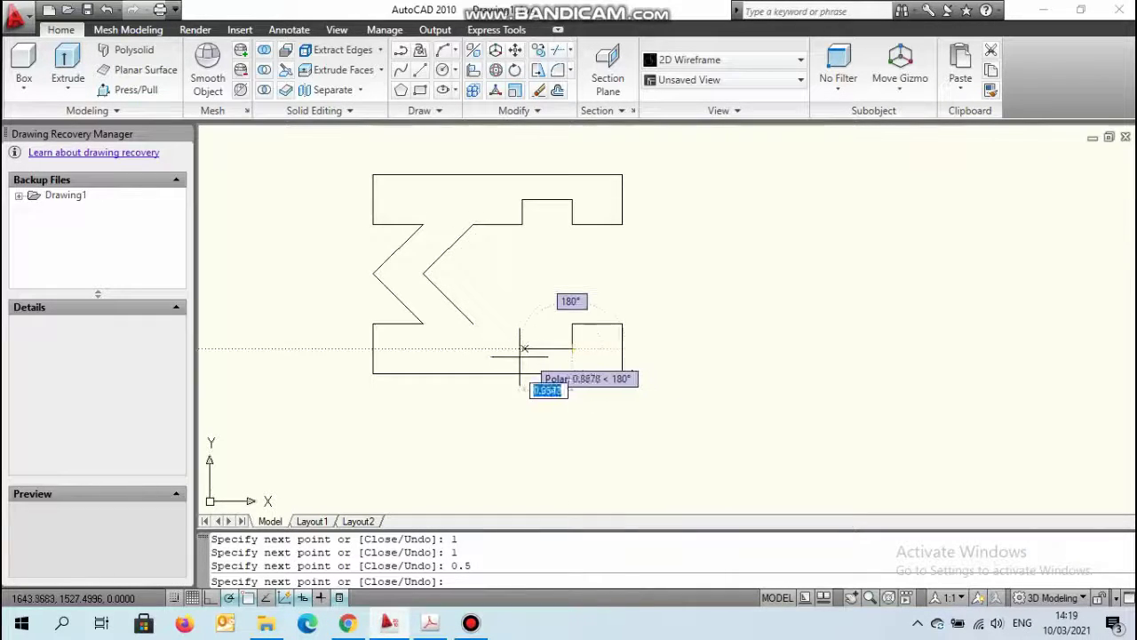
{"action": "type", "text": "1"}
{"action": "key", "text": "Return"}
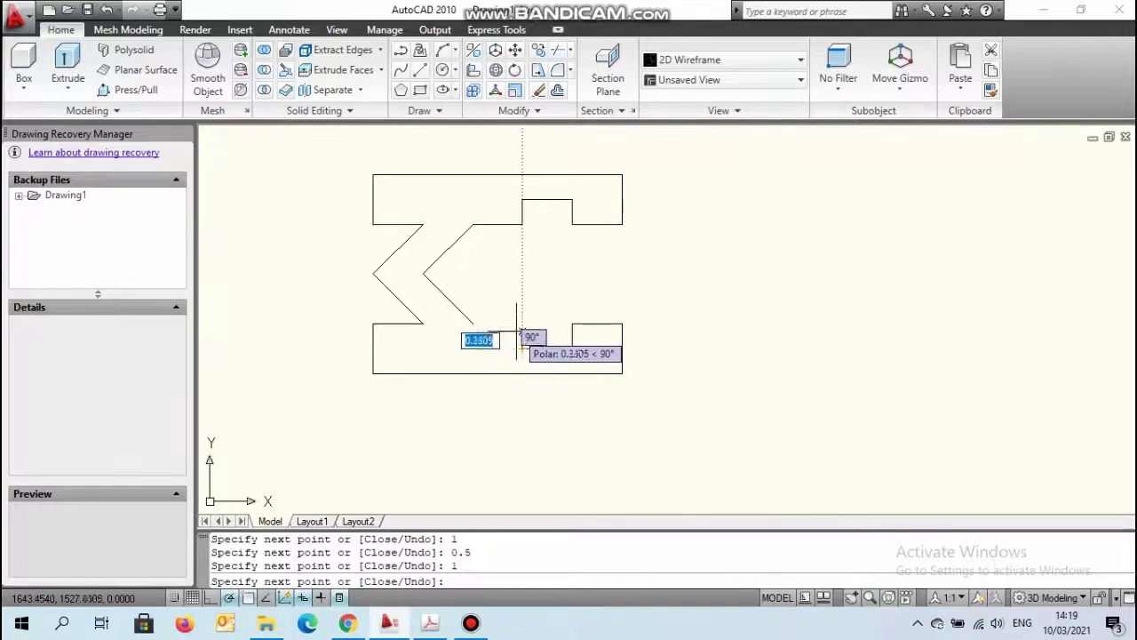
{"action": "type", "text": "0"}
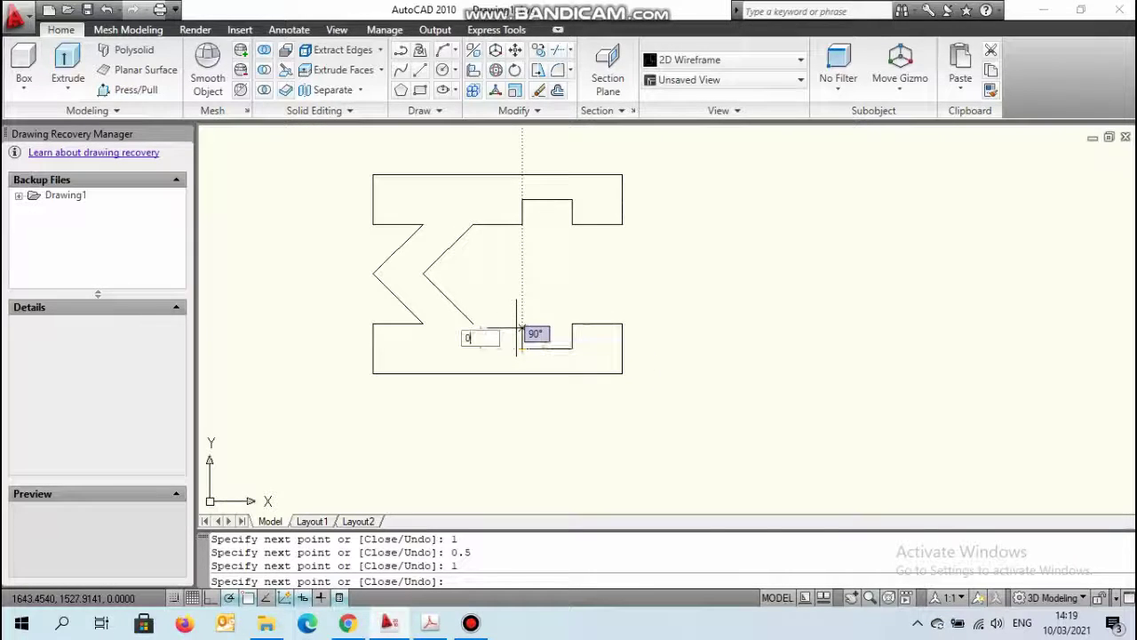
{"action": "type", "text": ".5"}
{"action": "key", "text": "Return"}
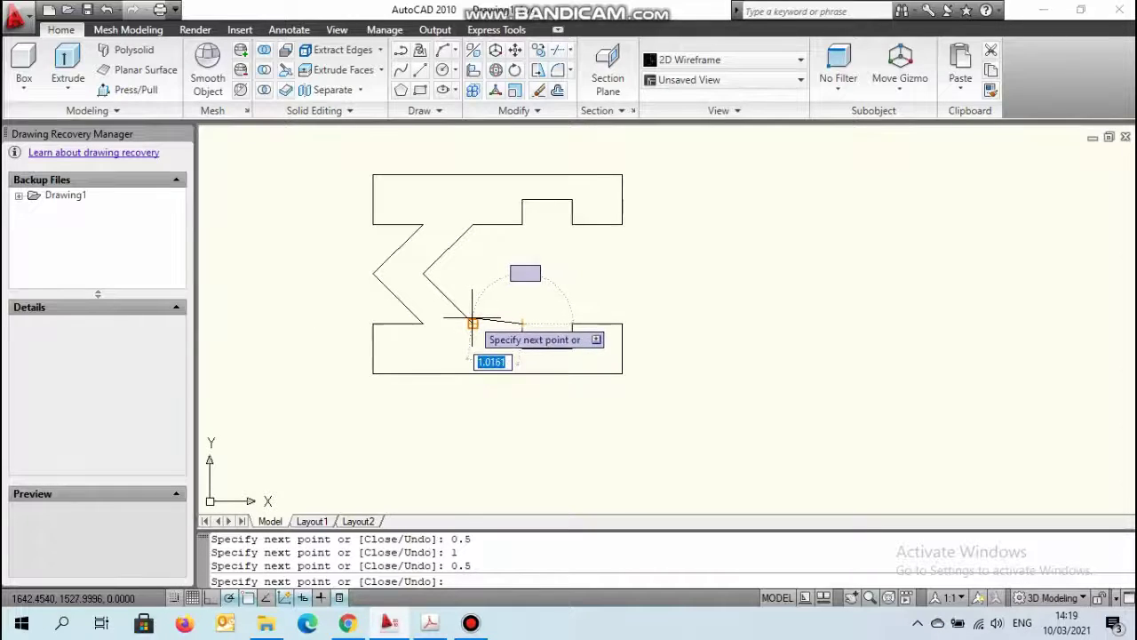
{"action": "key", "text": "Escape"}
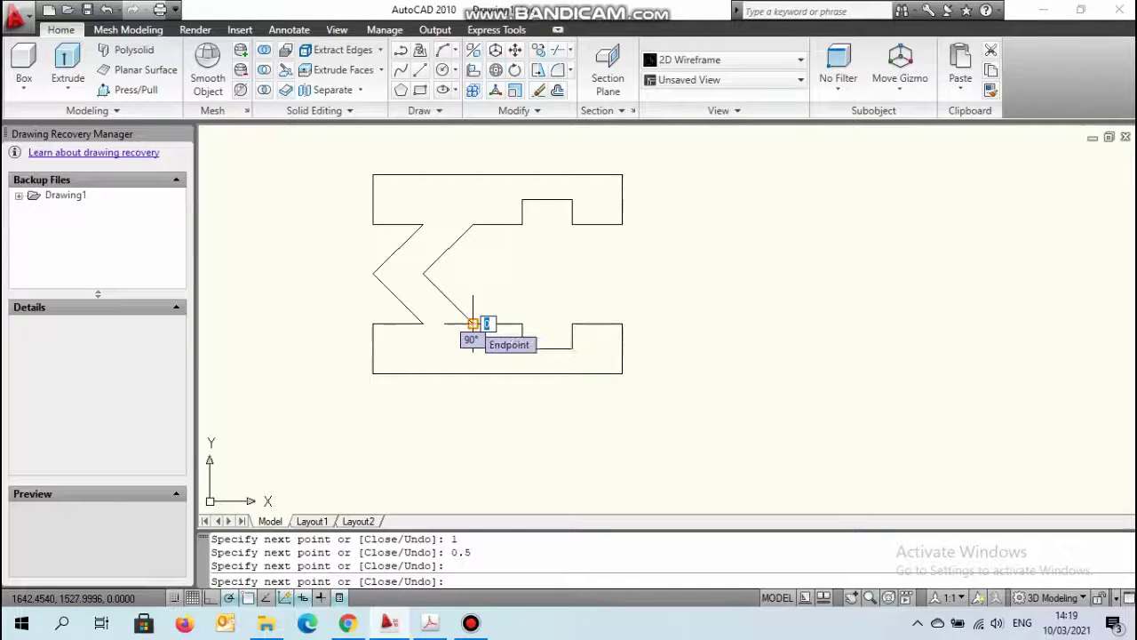
{"action": "key", "text": "Escape"}
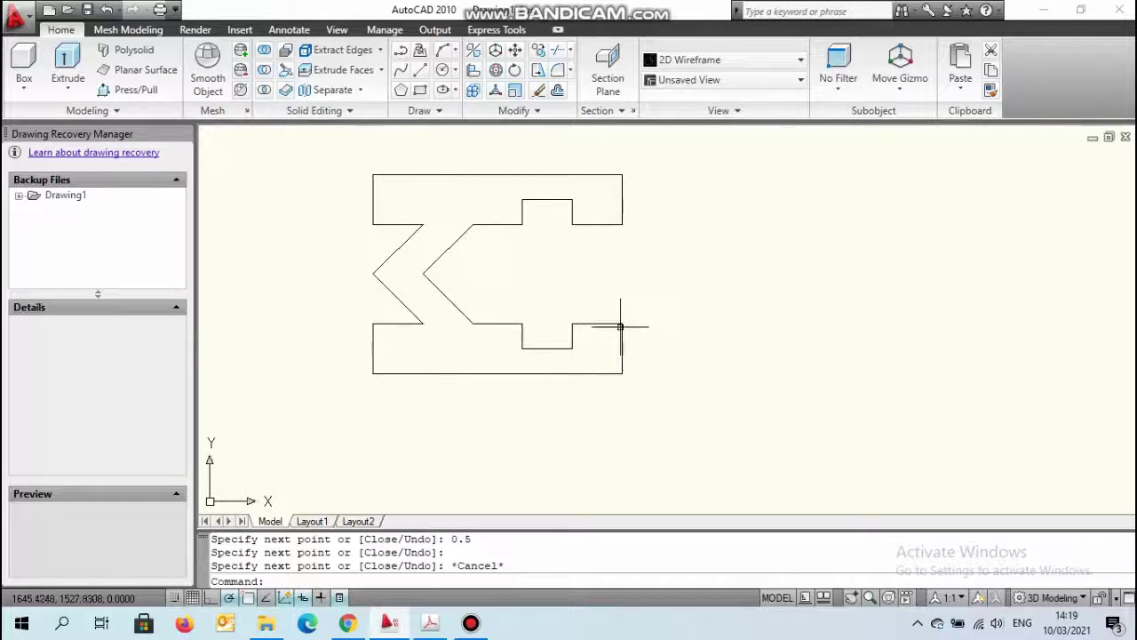
Step: Pan the finished outline into view and open Save Drawing As with Ctrl+S
{"action": "scroll", "coordinate": [742, 258], "scroll_direction": "up", "scroll_amount": 2}
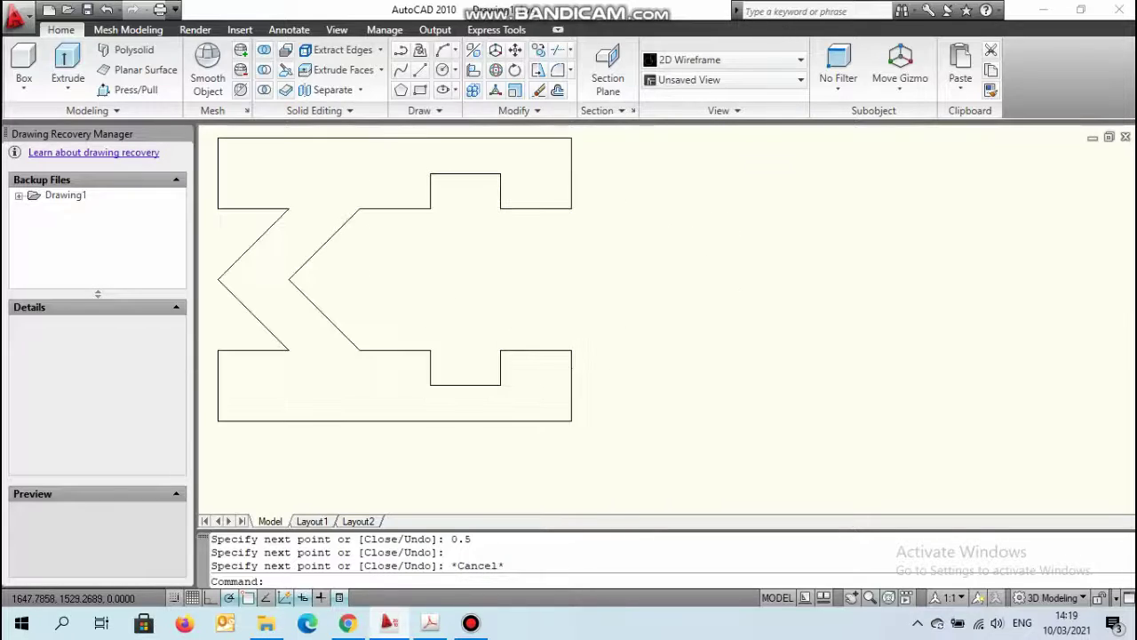
{"action": "scroll", "coordinate": [737, 254], "scroll_direction": "down", "scroll_amount": 2}
{"action": "middle_click_drag", "start_coordinate": [737, 254], "coordinate": [576, 309]}
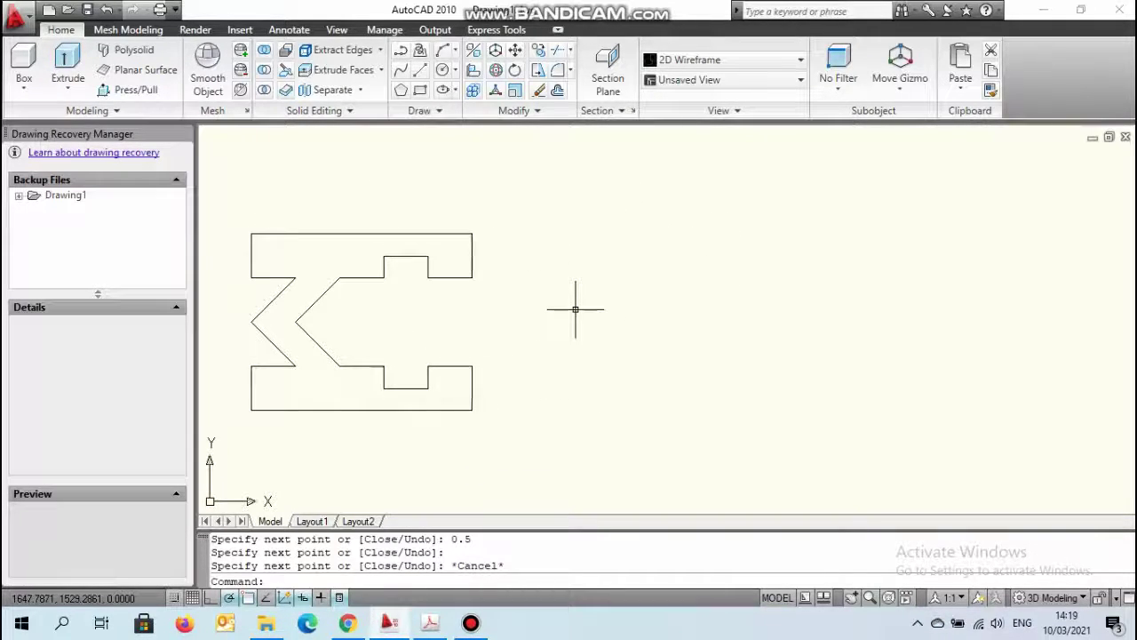
{"action": "key", "text": "Escape"}
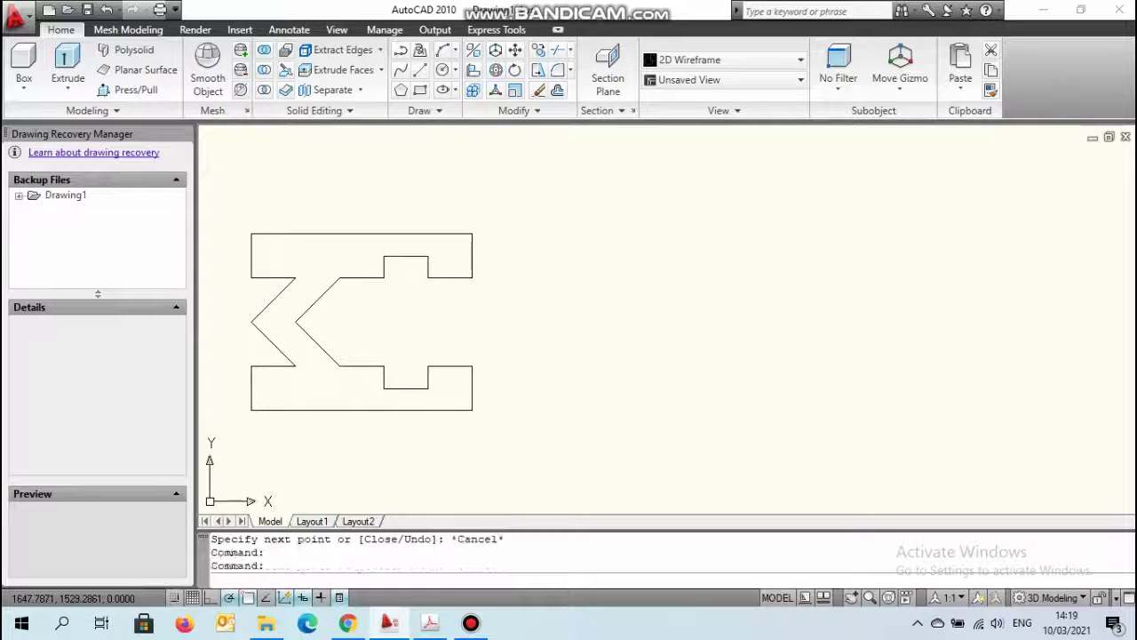
{"action": "key", "text": "ctrl+s"}
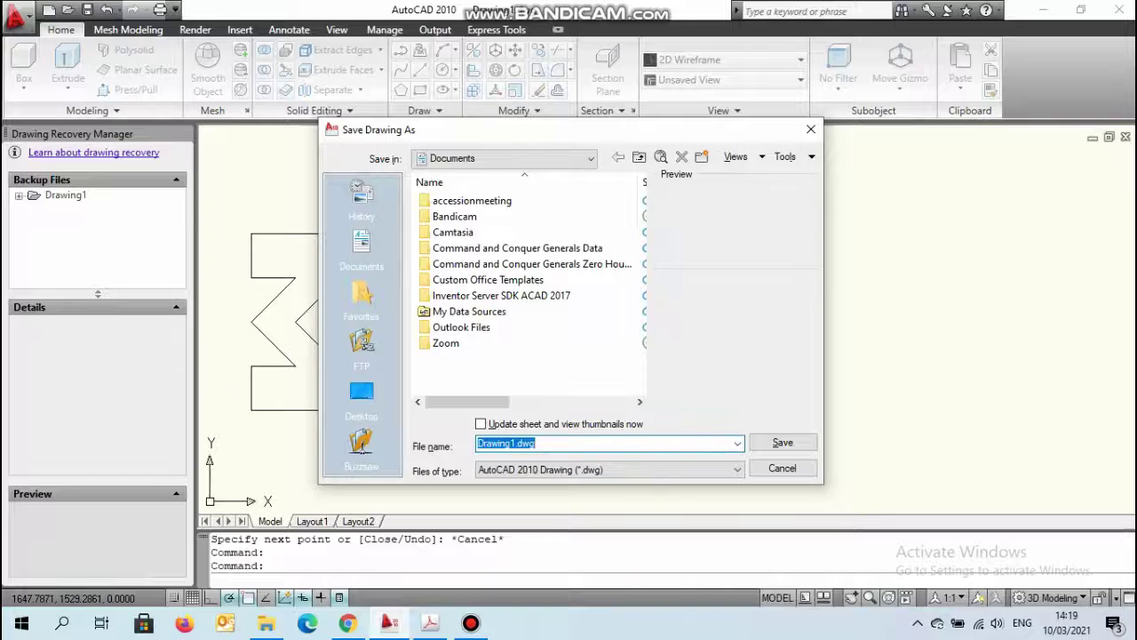
Step: Browse to Local Disk (E:) > Kuliah > Menggambar Teknik 2 & Desain
{"action": "left_click", "coordinate": [502, 158]}
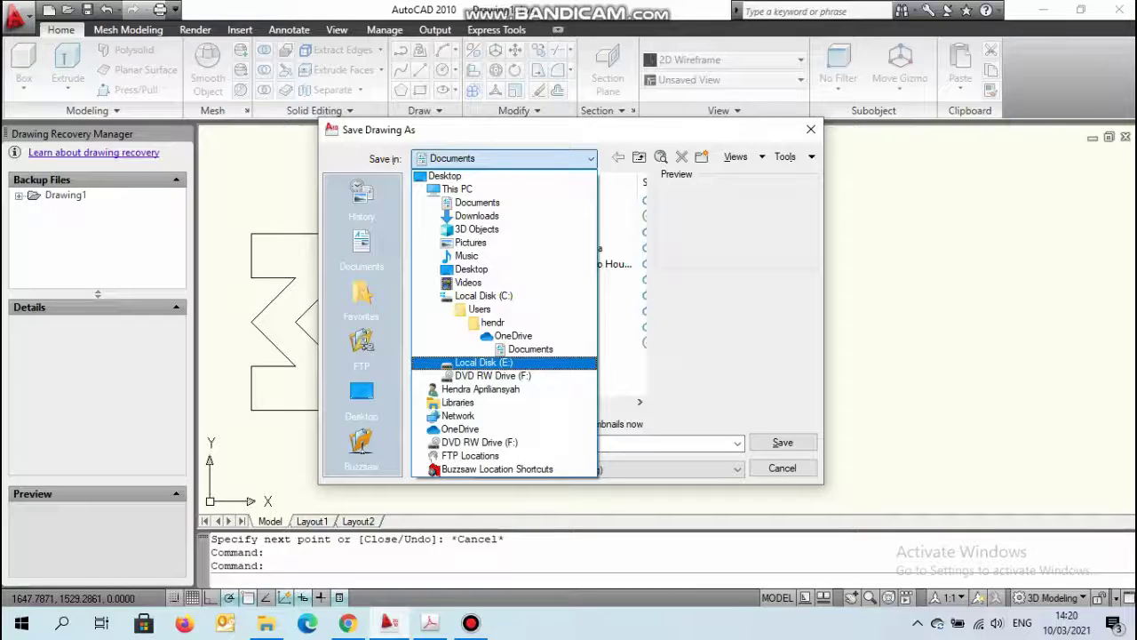
{"action": "left_click", "coordinate": [483, 362]}
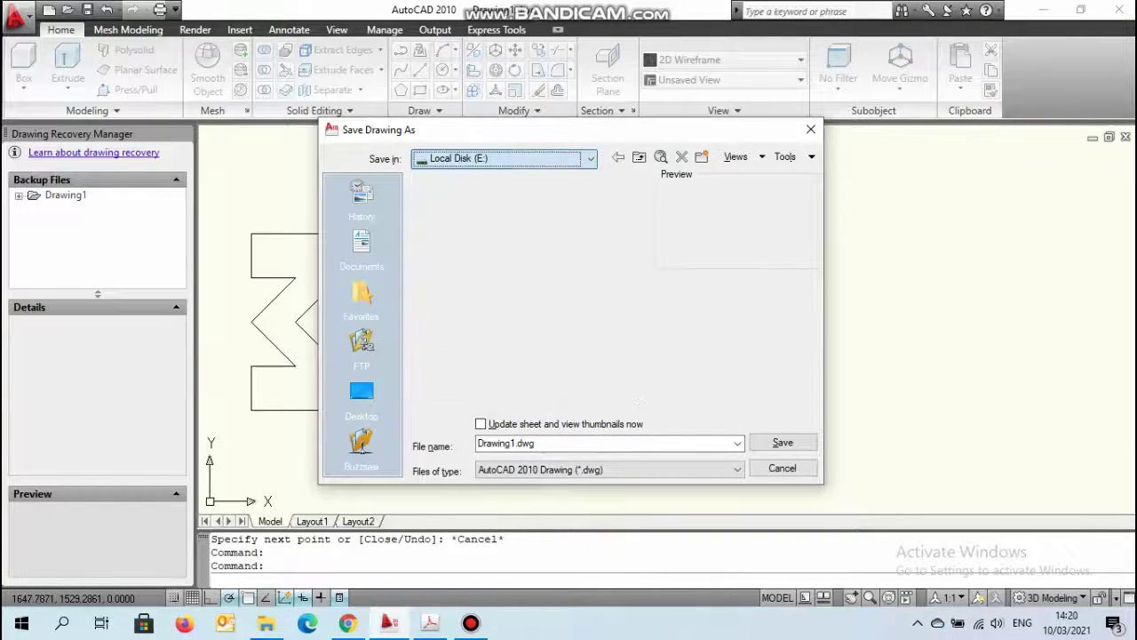
{"action": "left_click", "coordinate": [446, 248]}
{"action": "double_click", "coordinate": [446, 248]}
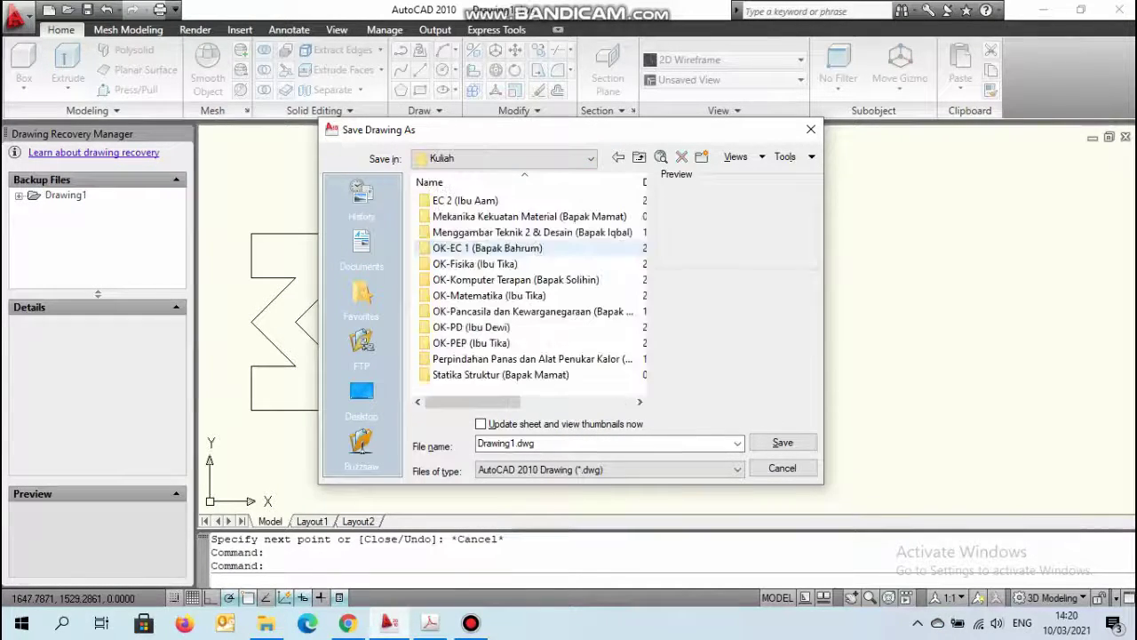
{"action": "double_click", "coordinate": [511, 232]}
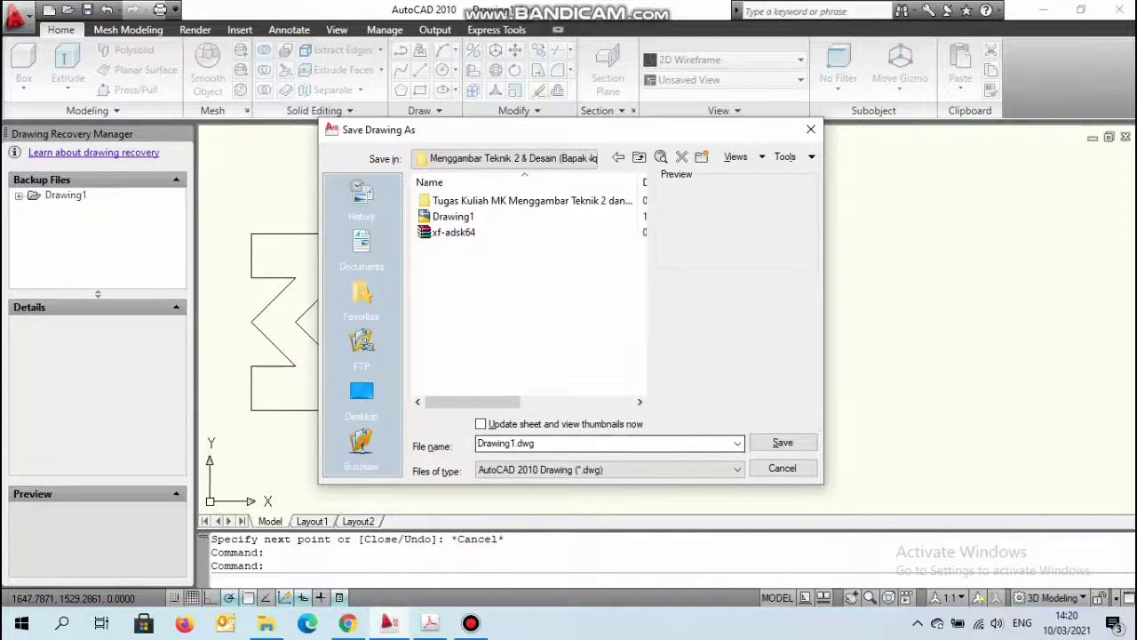
Step: Replace Drawing1 with the name Tugas Kuliah and save the drawing
{"action": "double_click", "coordinate": [505, 443]}
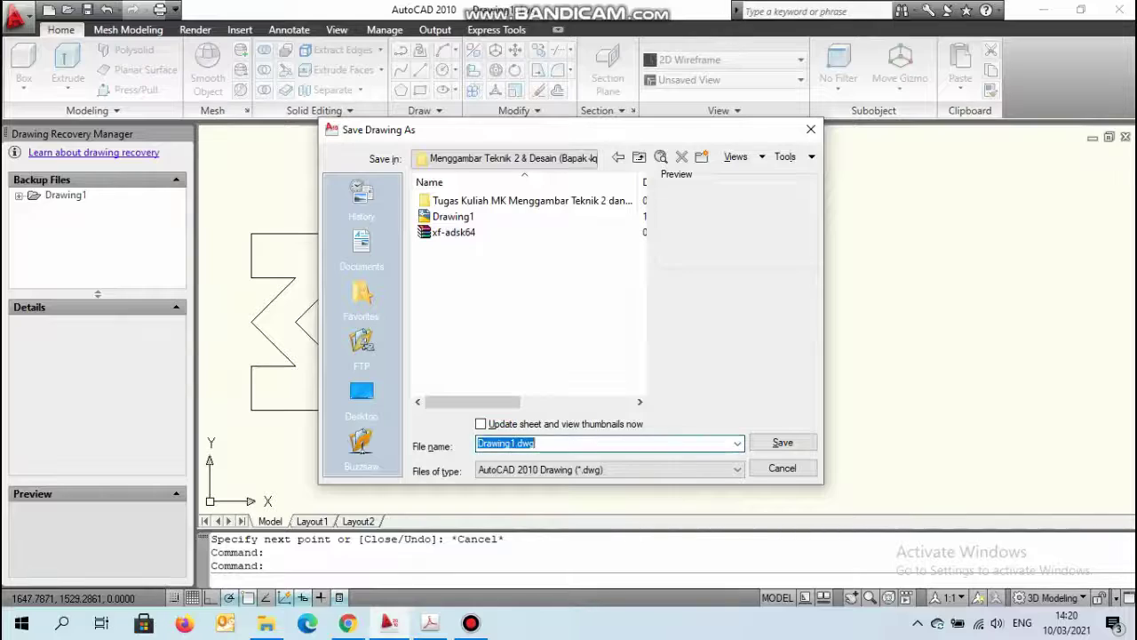
{"action": "left_click", "coordinate": [531, 442]}
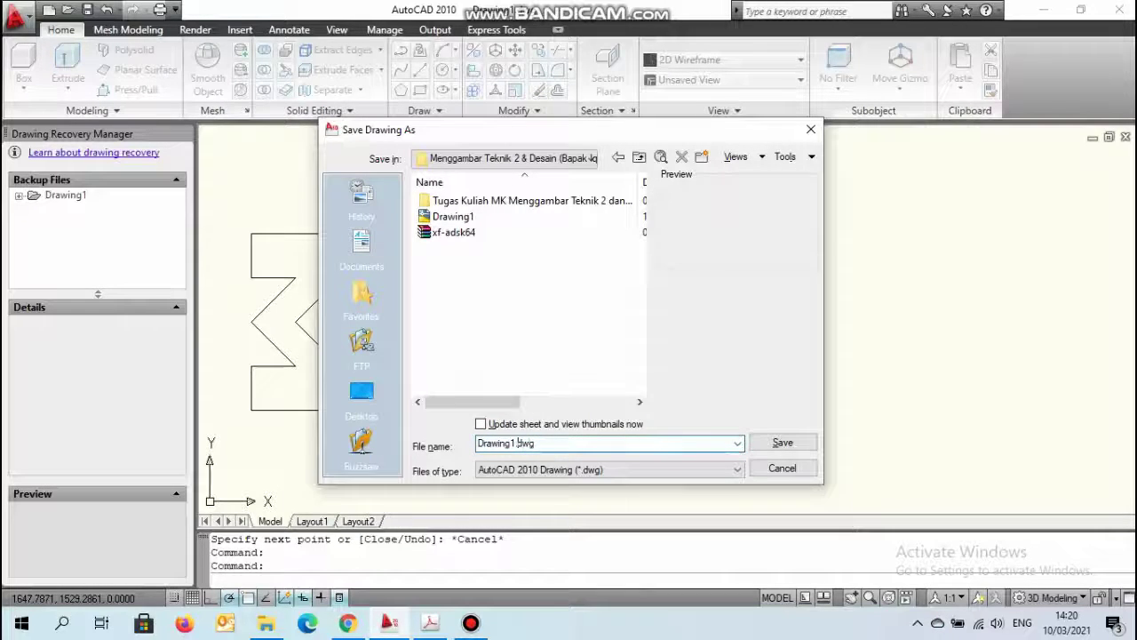
{"action": "key", "text": "BackSpace"}
{"action": "key", "text": "BackSpace"}
{"action": "key", "text": "BackSpace"}
{"action": "key", "text": "BackSpace"}
{"action": "key", "text": "BackSpace"}
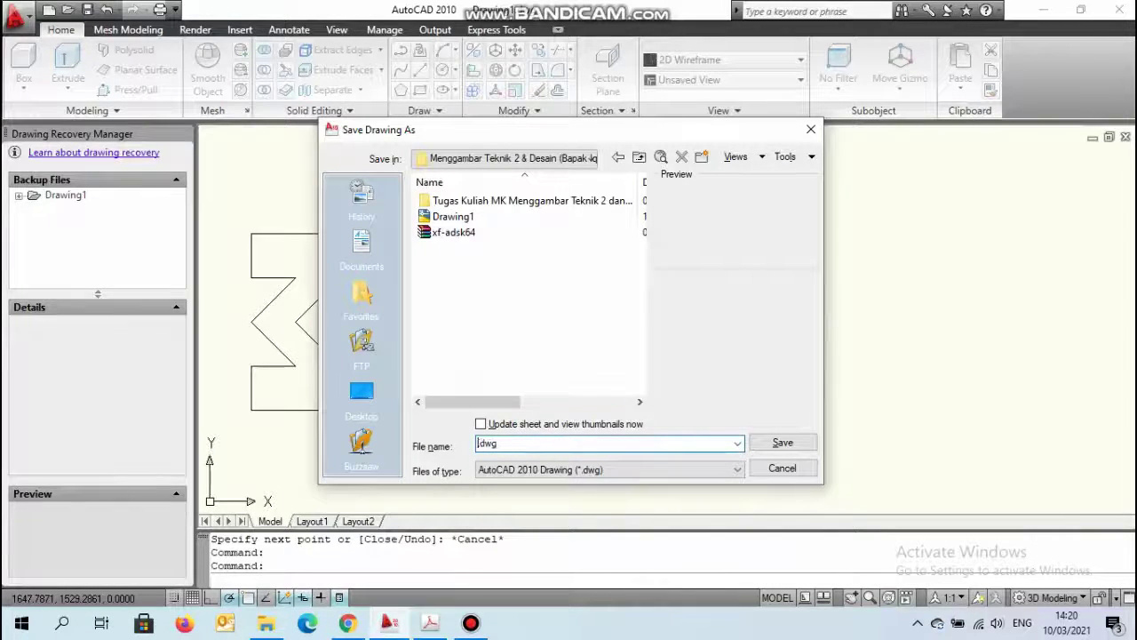
{"action": "type", "text": "Tugas M"}
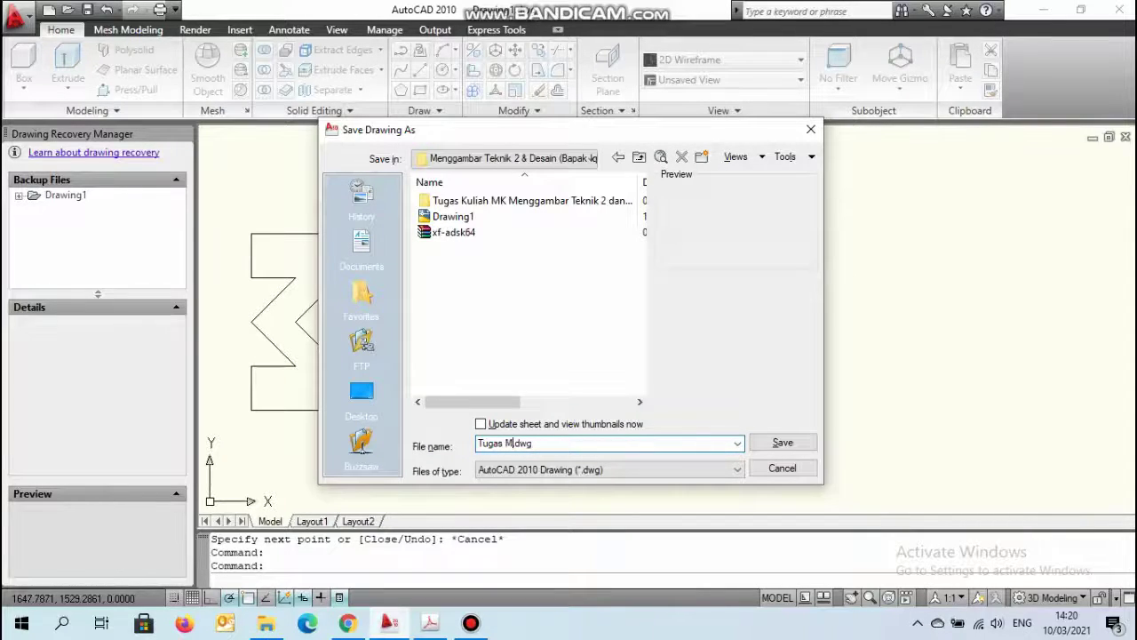
{"action": "key", "text": "BackSpace"}
{"action": "type", "text": "Kuliah"}
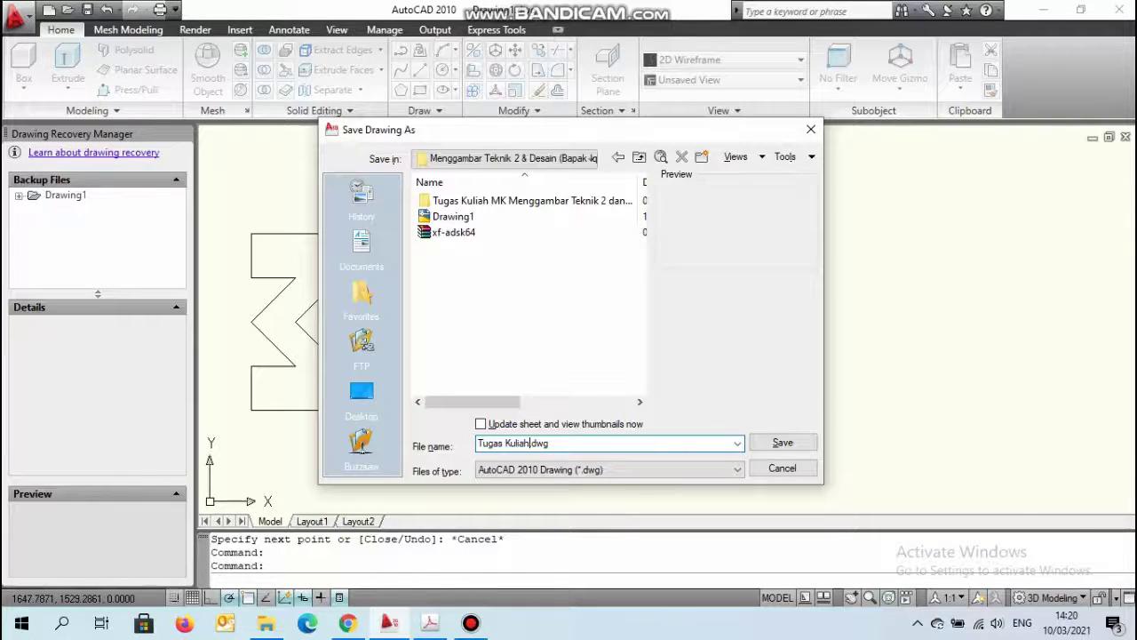
{"action": "left_click", "coordinate": [783, 443]}
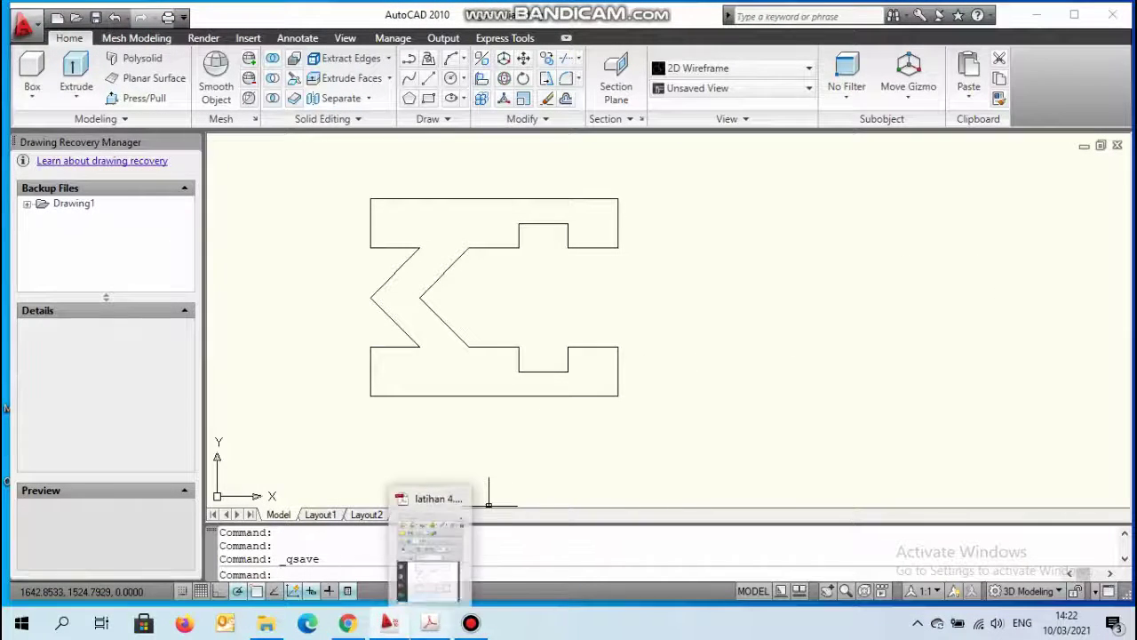
Step: Bring up the latihan 4.1 exercise PDF and zoom it to 33.3%
{"action": "left_click", "coordinate": [430, 622]}
{"action": "scroll", "coordinate": [178, 386], "scroll_direction": "down", "scroll_amount": 2}
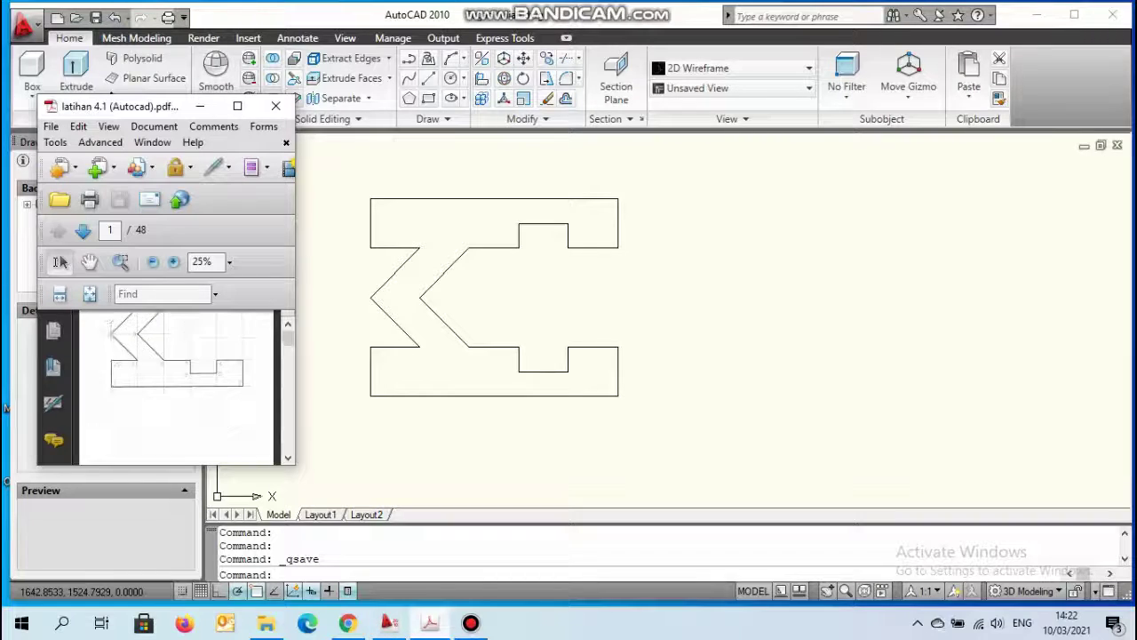
{"action": "scroll", "coordinate": [178, 386], "scroll_direction": "down", "scroll_amount": 2}
{"action": "scroll", "coordinate": [178, 386], "scroll_direction": "down", "scroll_amount": 2}
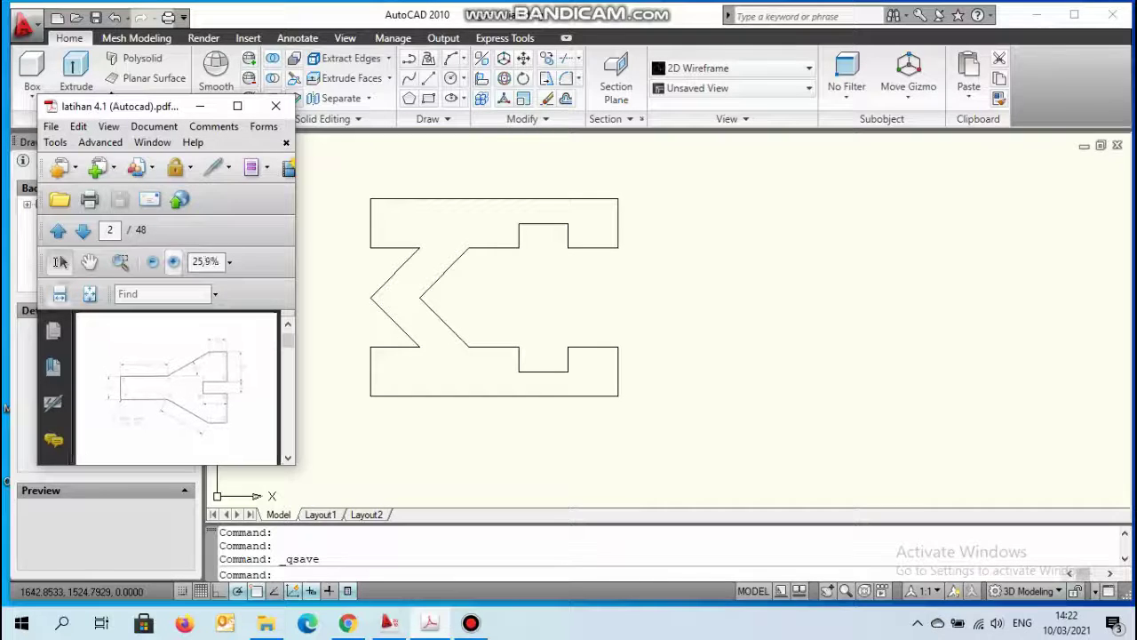
{"action": "left_click", "coordinate": [173, 262]}
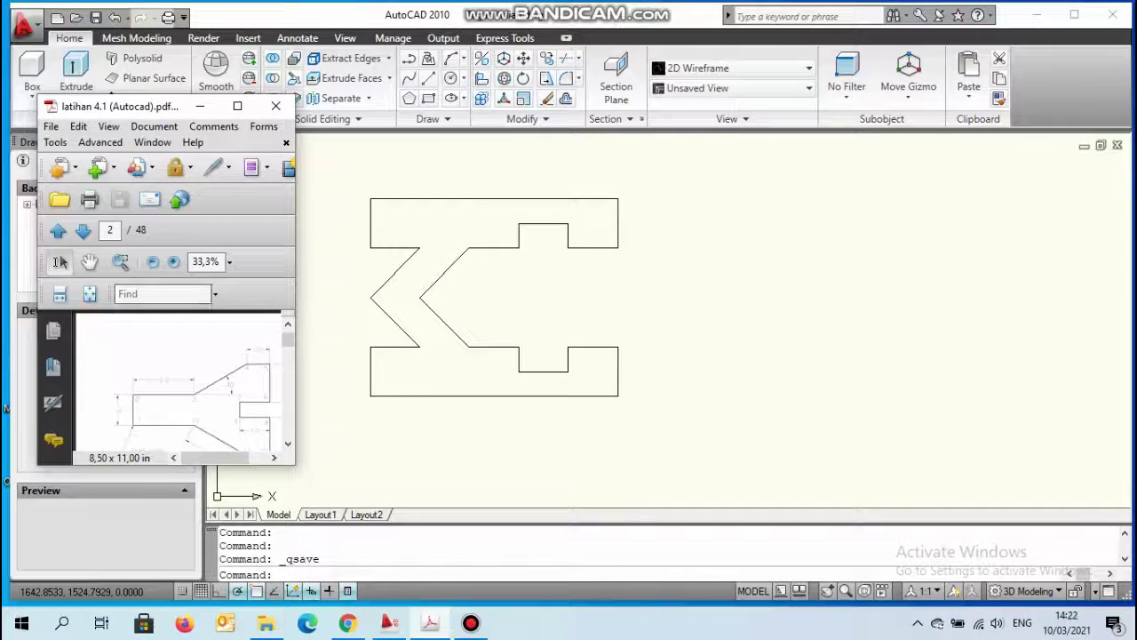
{"action": "left_click", "coordinate": [193, 356]}
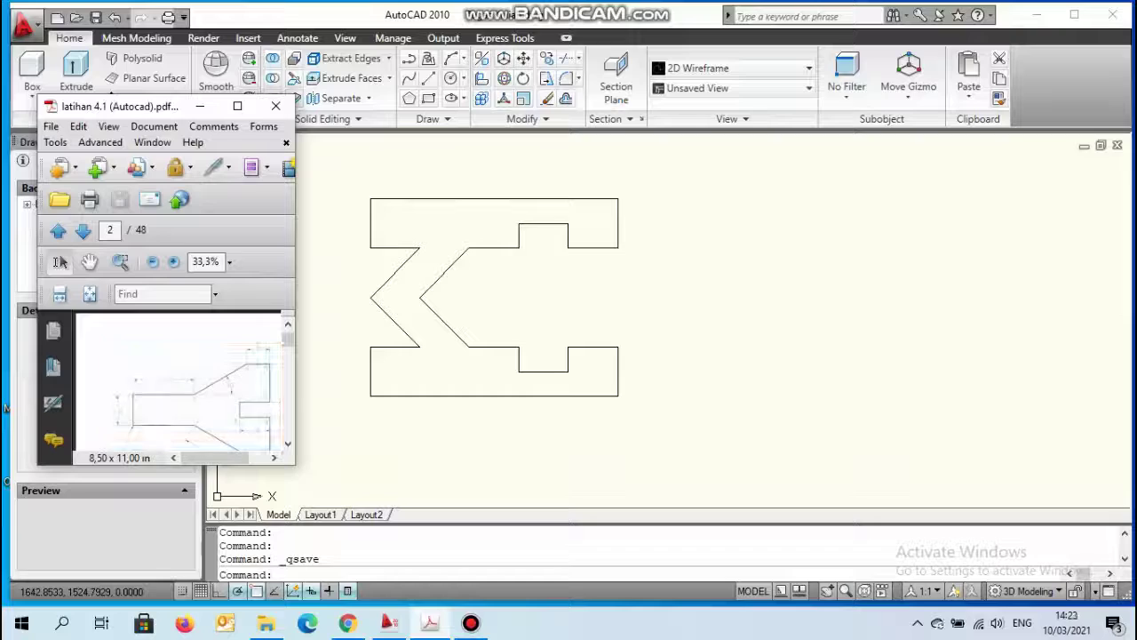
Step: Scroll to page 2's tapered slotted shape, then return to the AutoCAD drawing
{"action": "scroll", "coordinate": [175, 382], "scroll_direction": "right", "scroll_amount": 2}
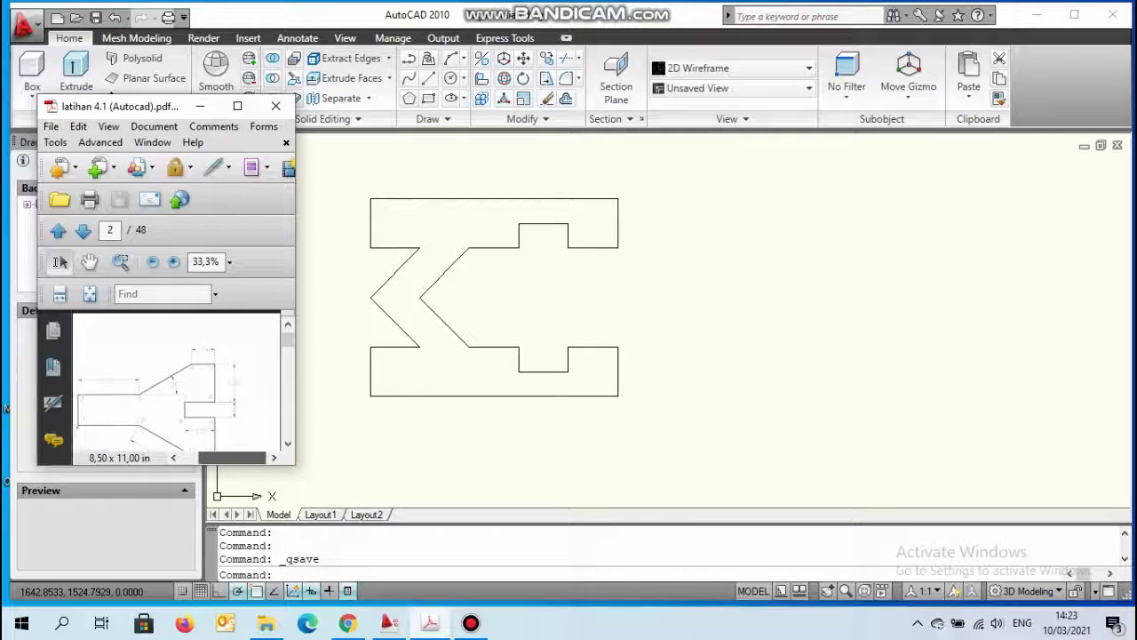
{"action": "scroll", "coordinate": [178, 382], "scroll_direction": "down", "scroll_amount": 3}
{"action": "scroll", "coordinate": [178, 382], "scroll_direction": "down", "scroll_amount": 3}
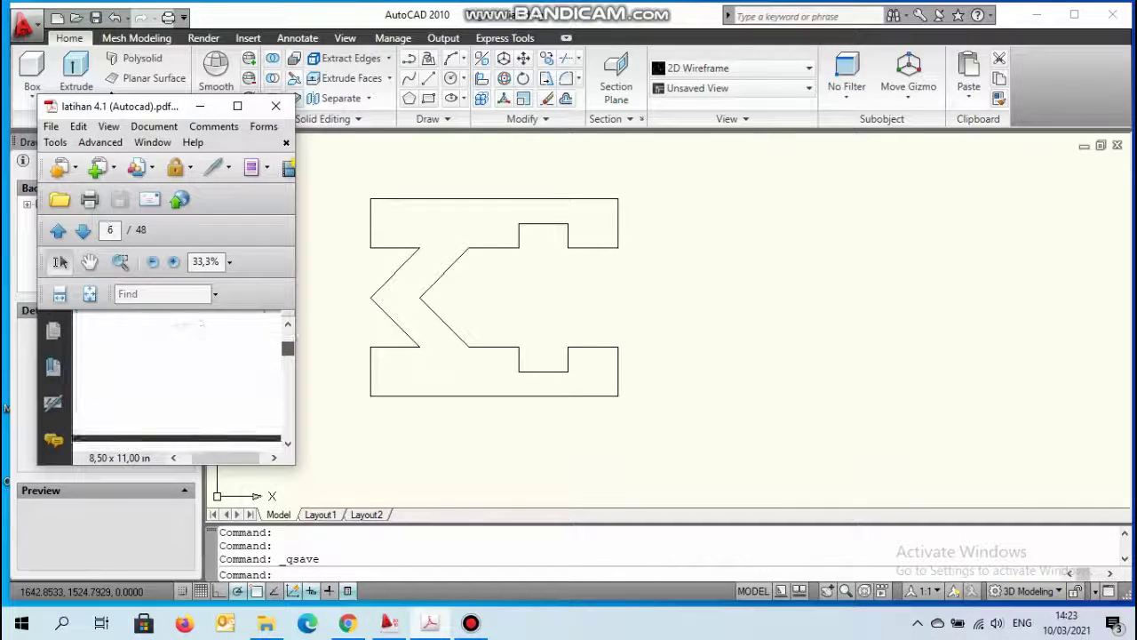
{"action": "scroll", "coordinate": [178, 382], "scroll_direction": "down", "scroll_amount": 3}
{"action": "scroll", "coordinate": [178, 382], "scroll_direction": "down", "scroll_amount": 3}
{"action": "scroll", "coordinate": [178, 382], "scroll_direction": "up", "scroll_amount": 10}
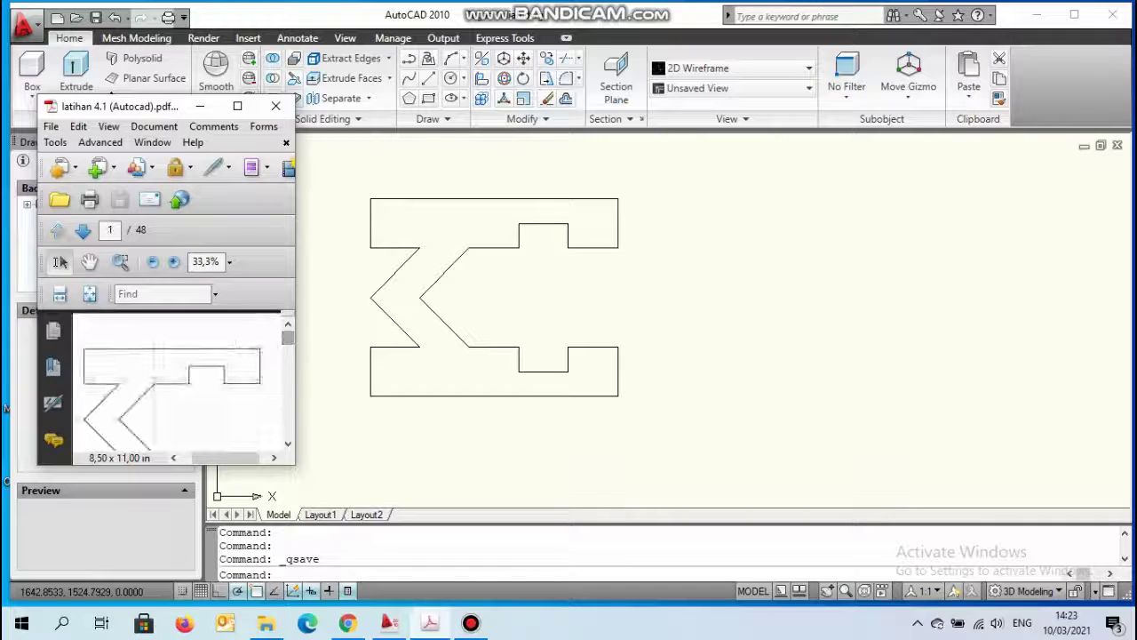
{"action": "scroll", "coordinate": [178, 382], "scroll_direction": "down", "scroll_amount": 2}
{"action": "scroll", "coordinate": [178, 382], "scroll_direction": "down", "scroll_amount": 2}
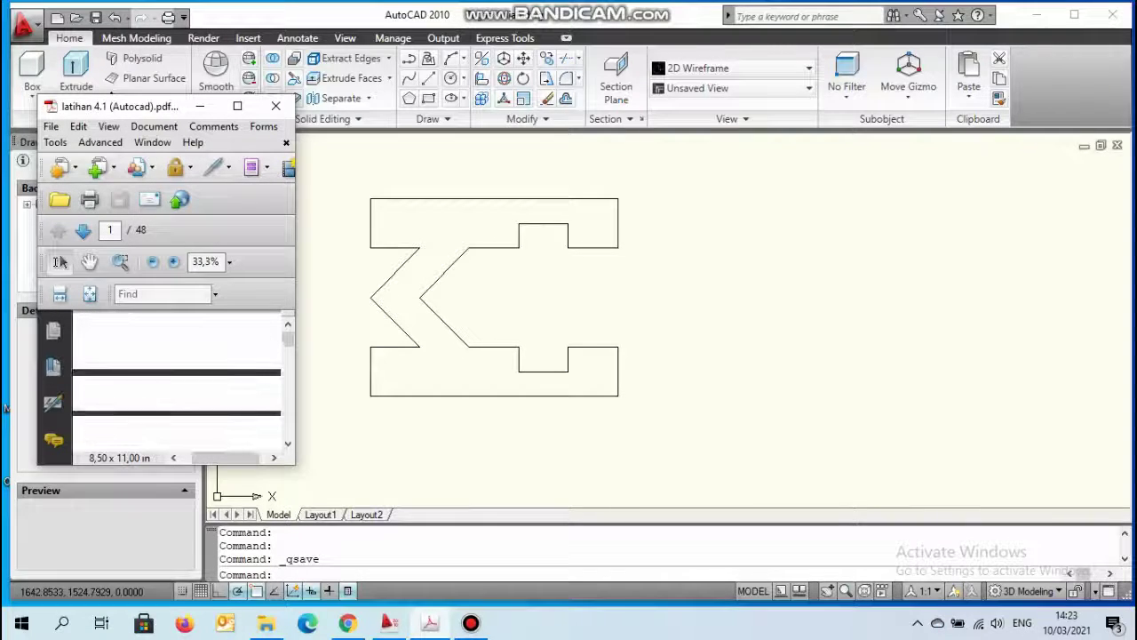
{"action": "scroll", "coordinate": [178, 382], "scroll_direction": "down", "scroll_amount": 2}
{"action": "scroll", "coordinate": [177, 382], "scroll_direction": "down", "scroll_amount": 2}
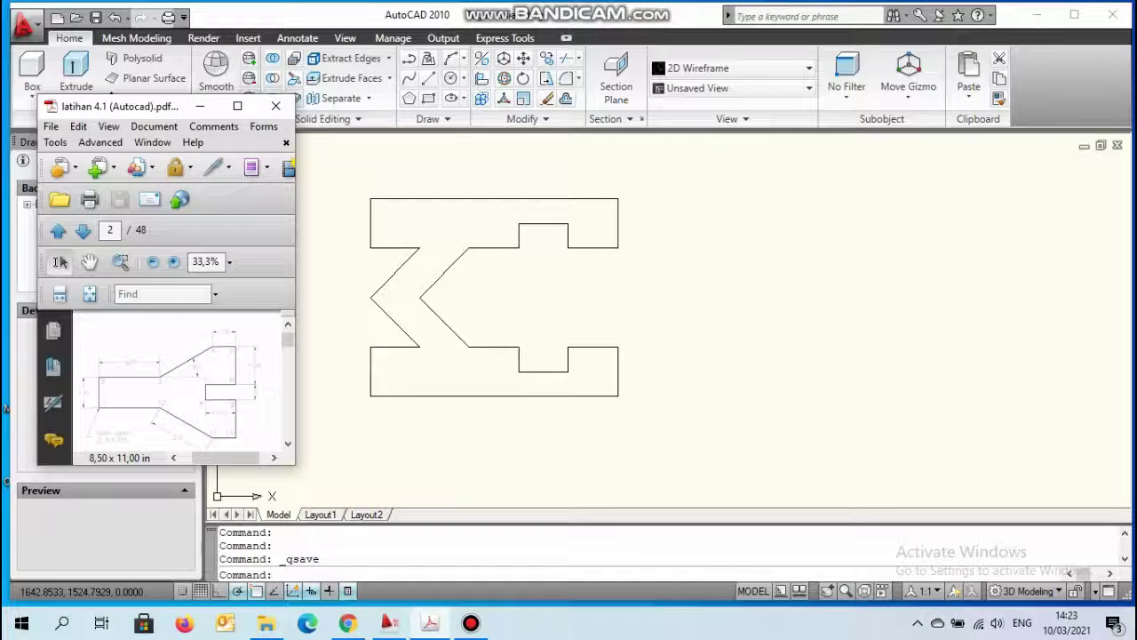
{"action": "key", "text": "alt+Tab"}
{"action": "scroll", "coordinate": [762, 283], "scroll_direction": "down", "scroll_amount": 1}
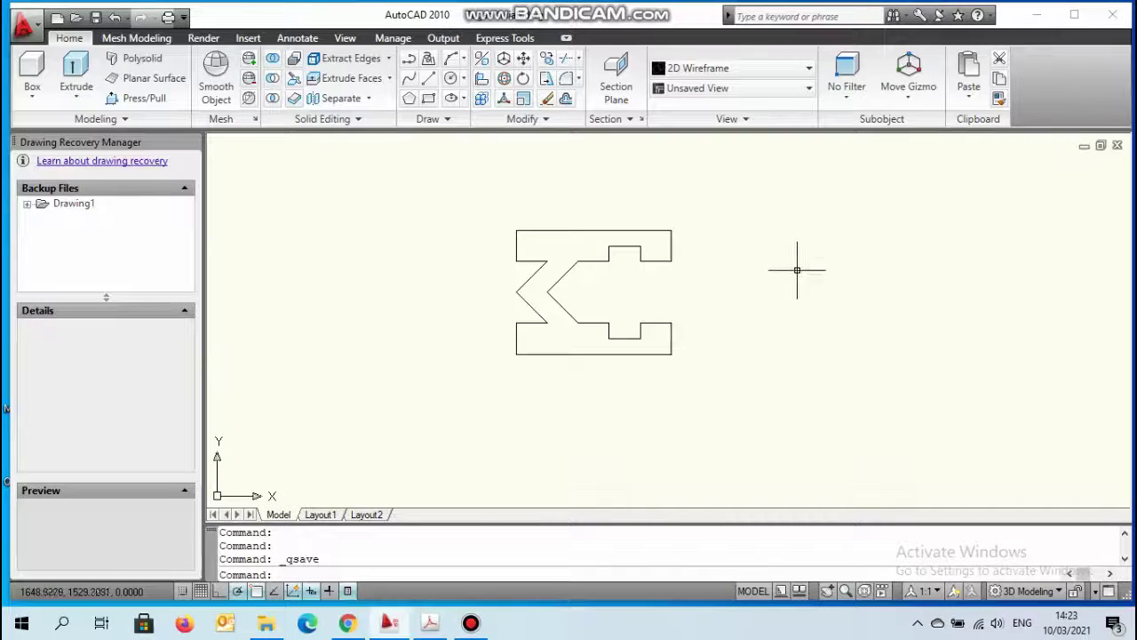
Step: Pan the view so the slotted outline sits at the left, leaving room on the right
{"action": "mouse_move", "coordinate": [797, 270]}
{"action": "middle_mouse_down"}
{"action": "mouse_move", "coordinate": [492, 275]}
{"action": "mouse_move", "coordinate": [509, 275]}
{"action": "middle_mouse_up"}
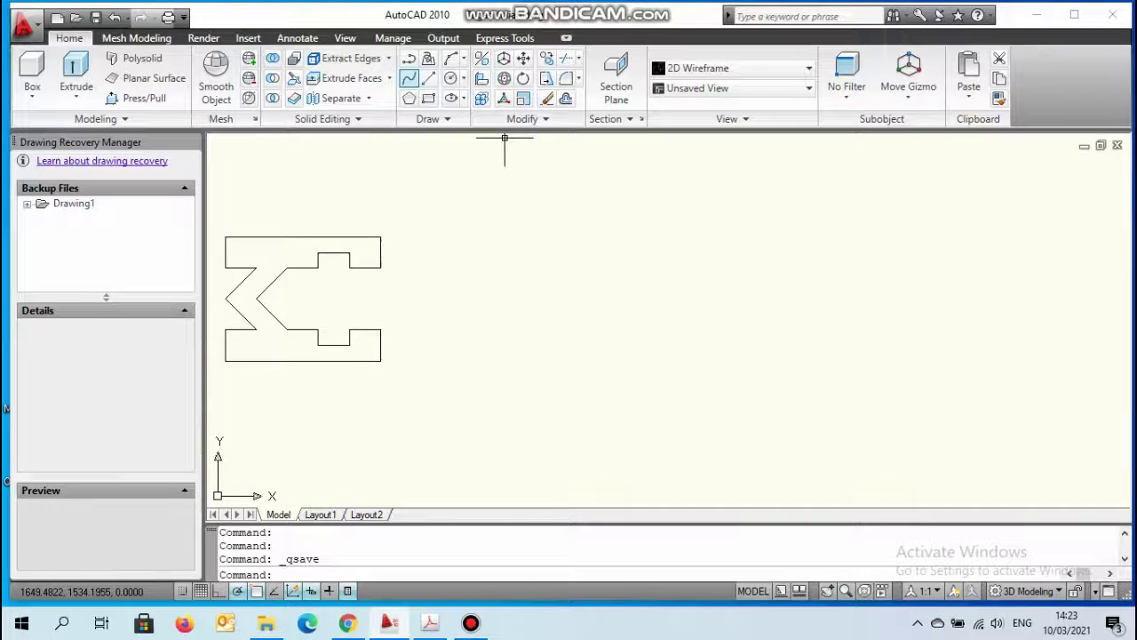
Step: From a new start point, draw lines of 1 vertical, 2 horizontal, 2 at 30°, and 0.75 horizontal
{"action": "left_click", "coordinate": [428, 78]}
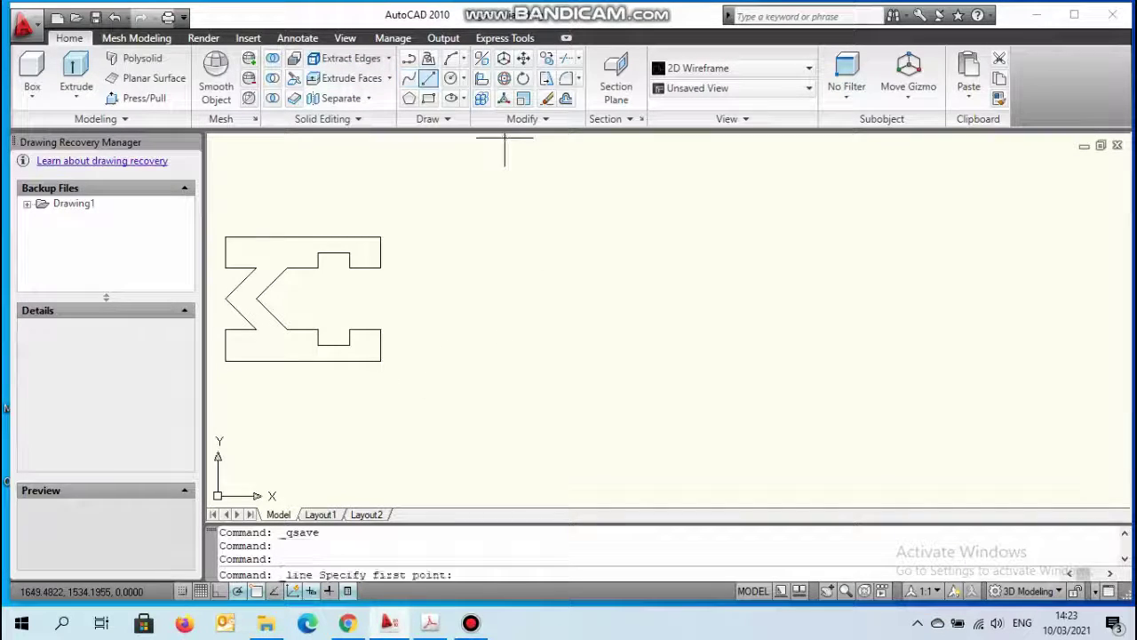
{"action": "left_click", "coordinate": [503, 317]}
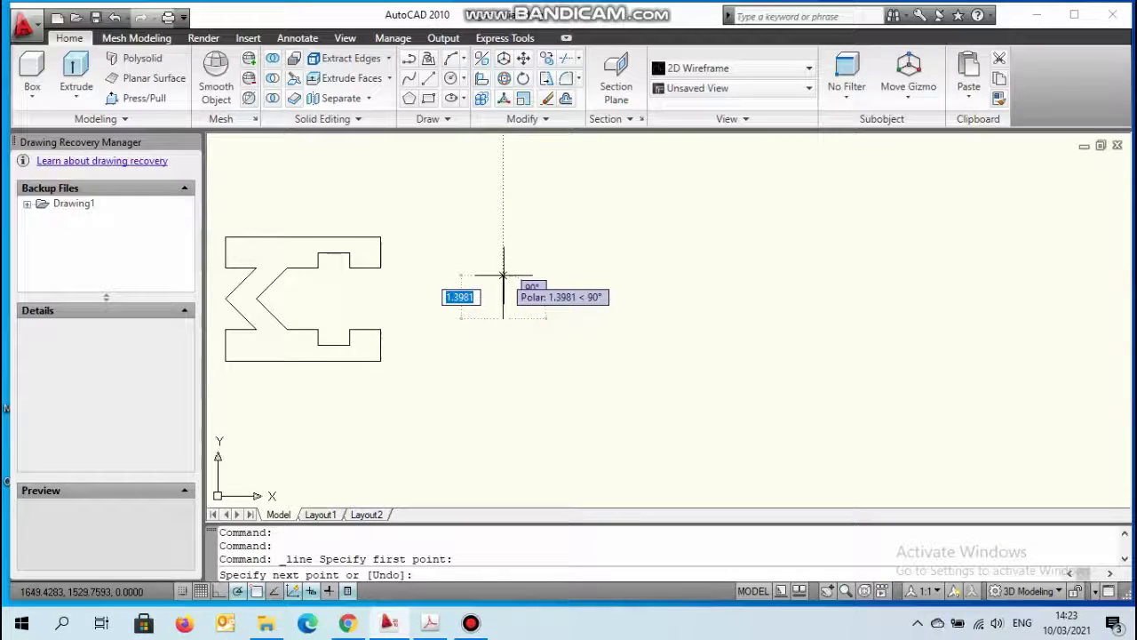
{"action": "type", "text": "1"}
{"action": "key", "text": "Return"}
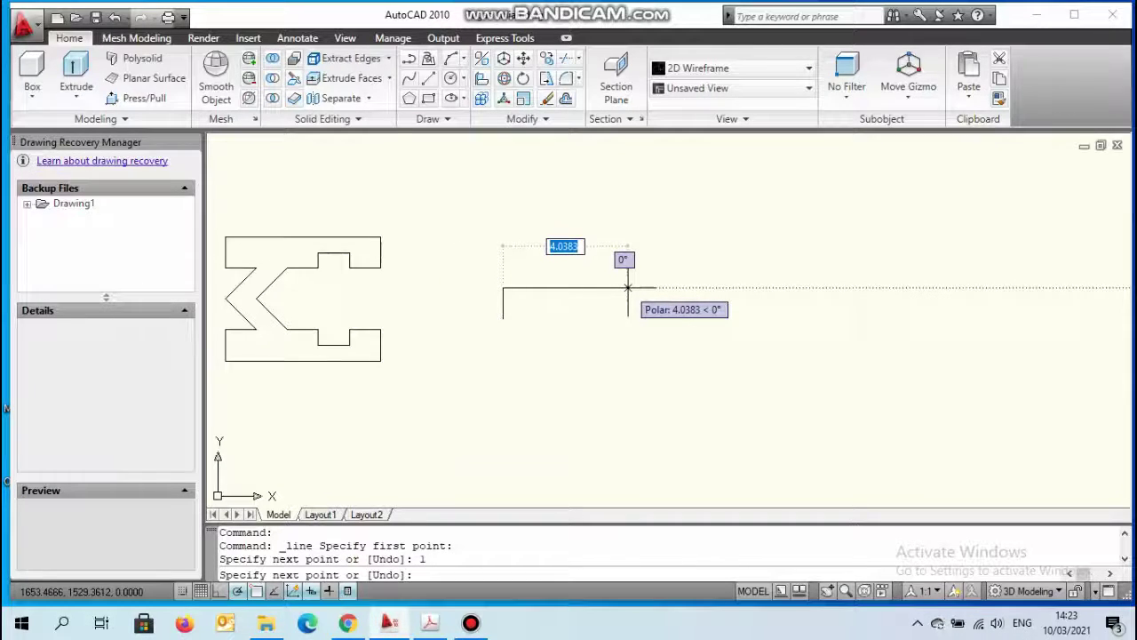
{"action": "type", "text": "2"}
{"action": "key", "text": "Return"}
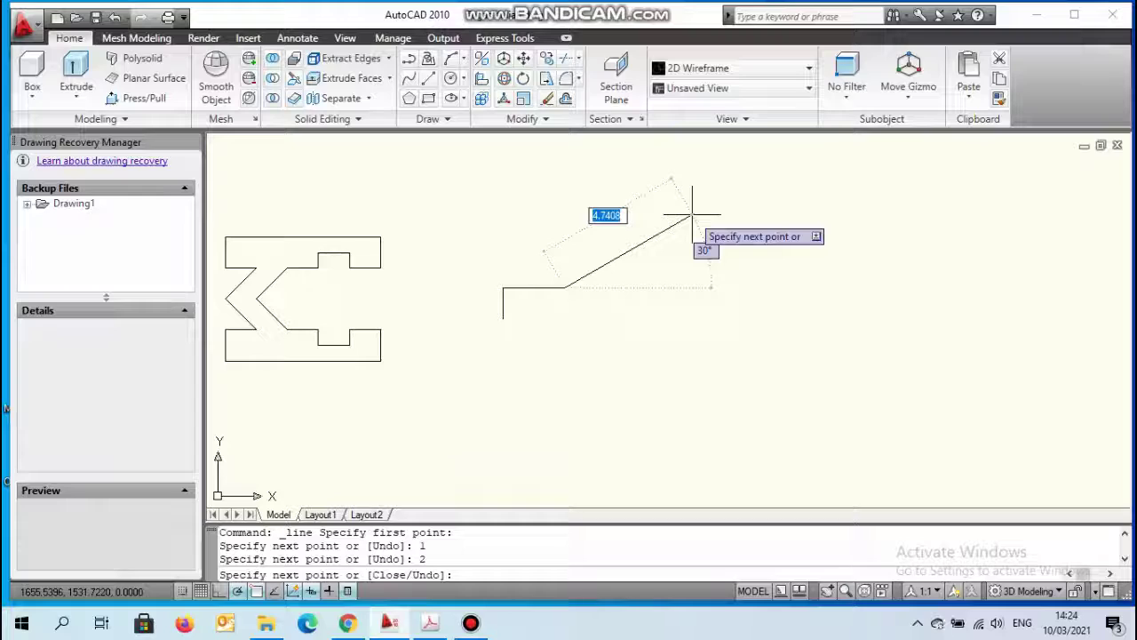
{"action": "type", "text": "2"}
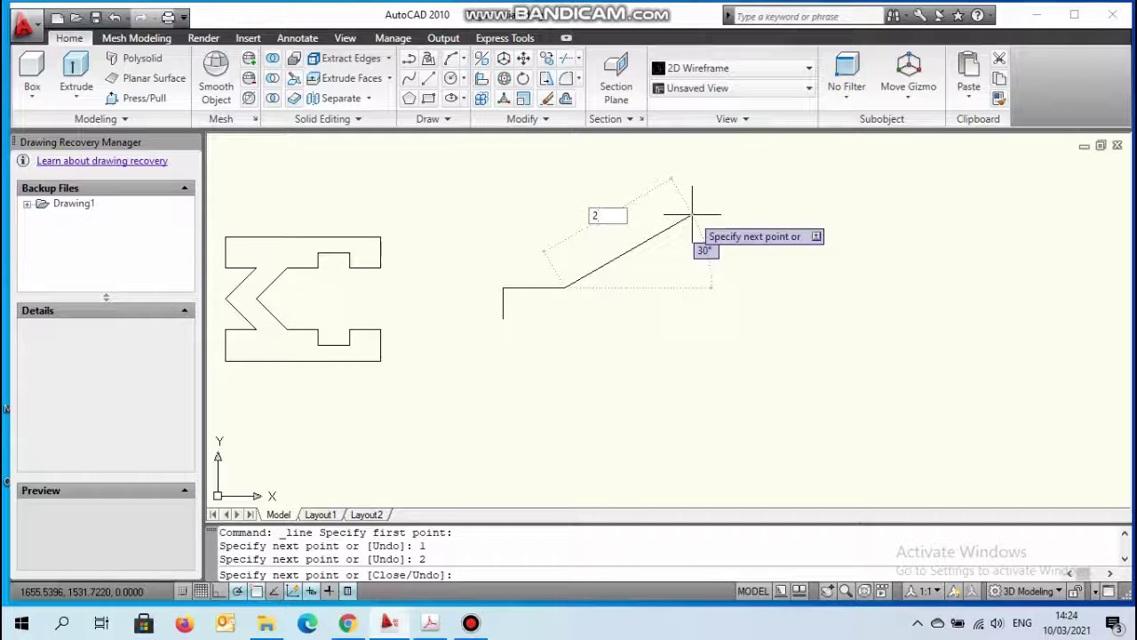
{"action": "key", "text": "Return"}
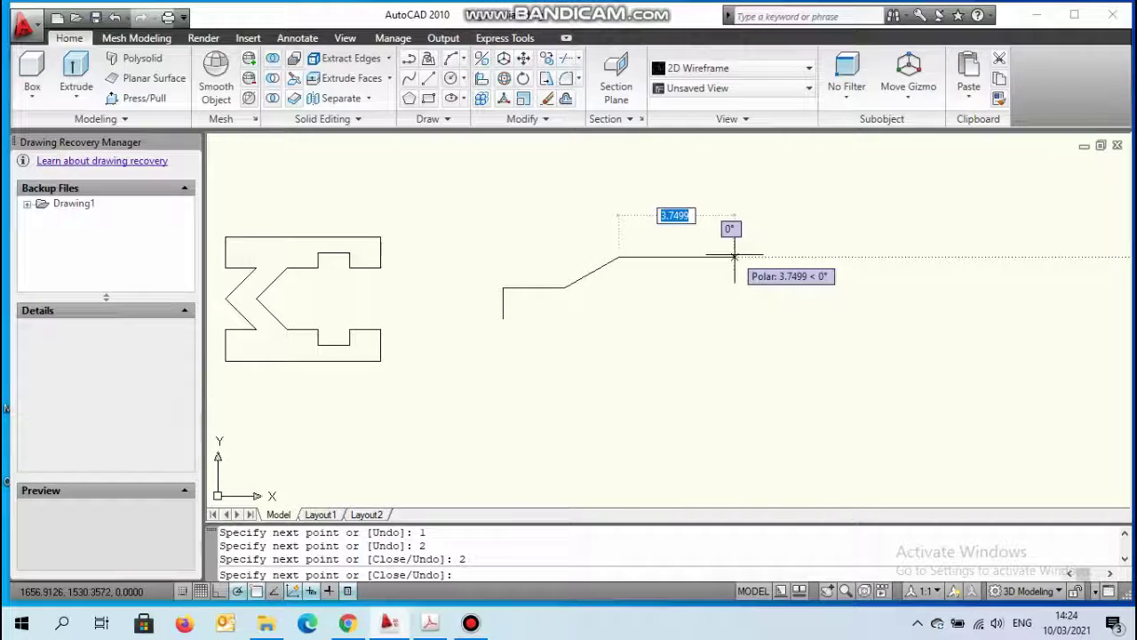
{"action": "type", "text": "0."}
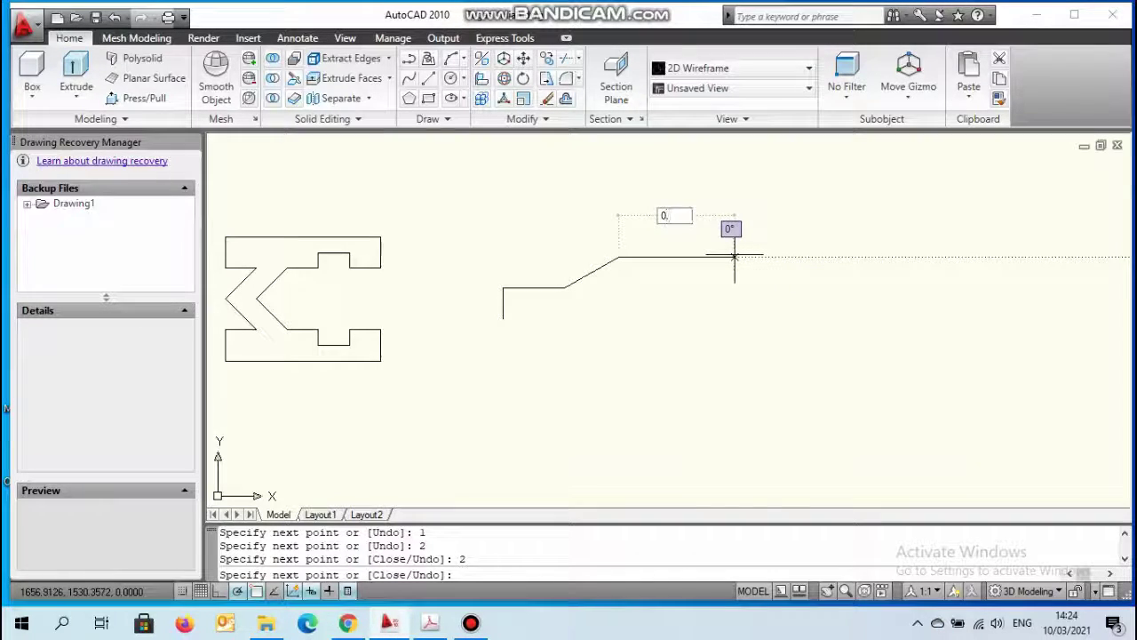
{"action": "type", "text": "75"}
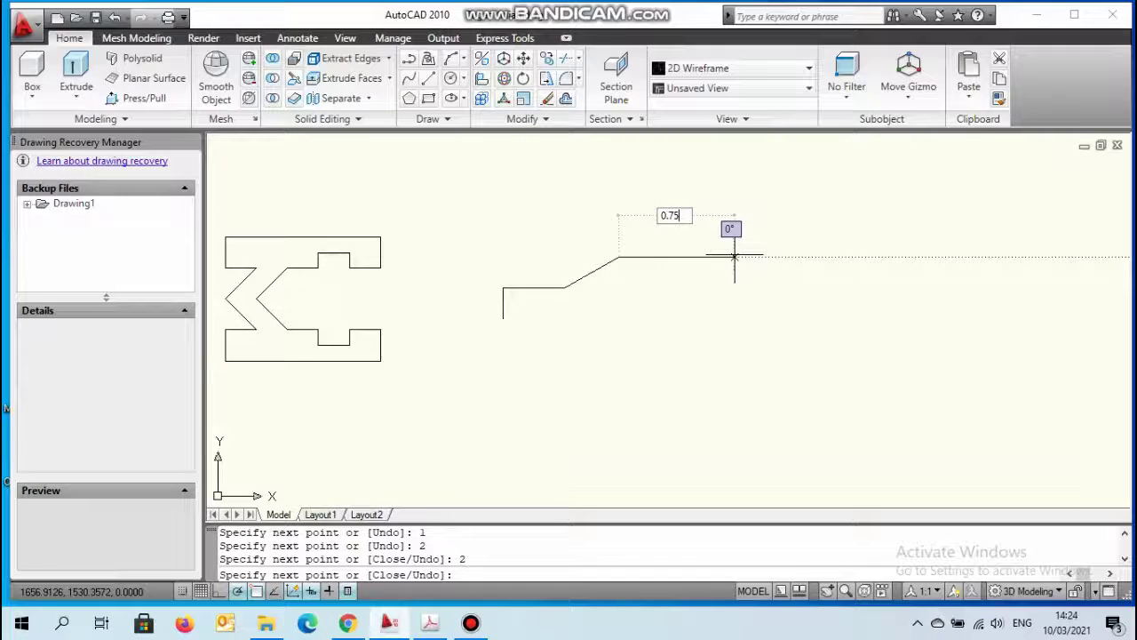
{"action": "key", "text": "Return"}
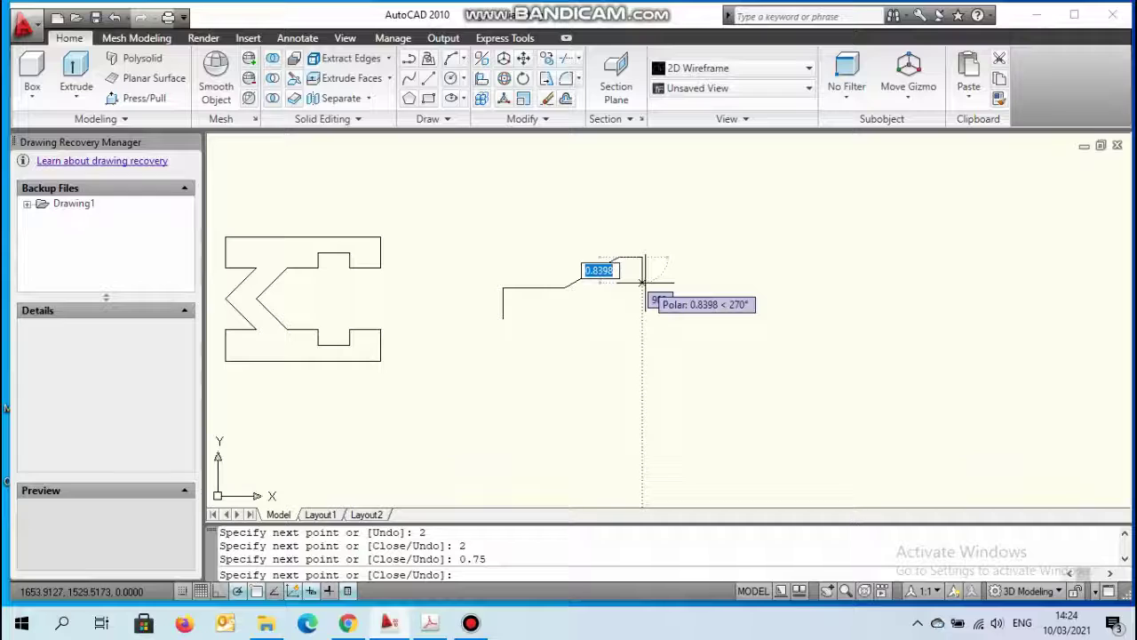
Step: Extend the outline with a 1.25 vertical segment and a 1-unit leftward segment
{"action": "type", "text": "1.2"}
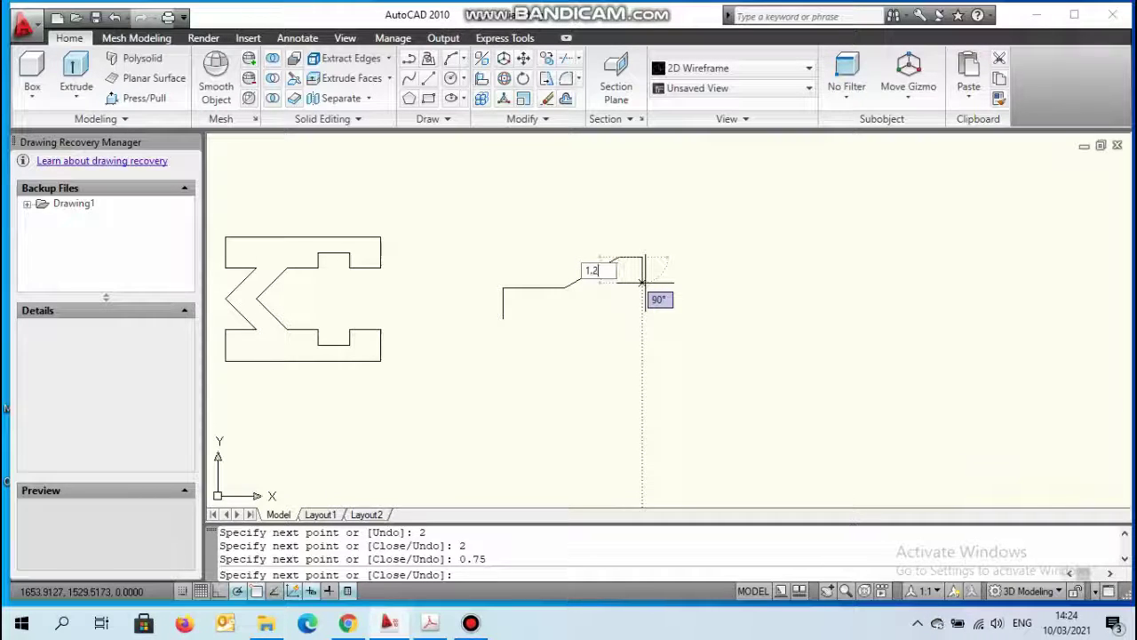
{"action": "type", "text": "5"}
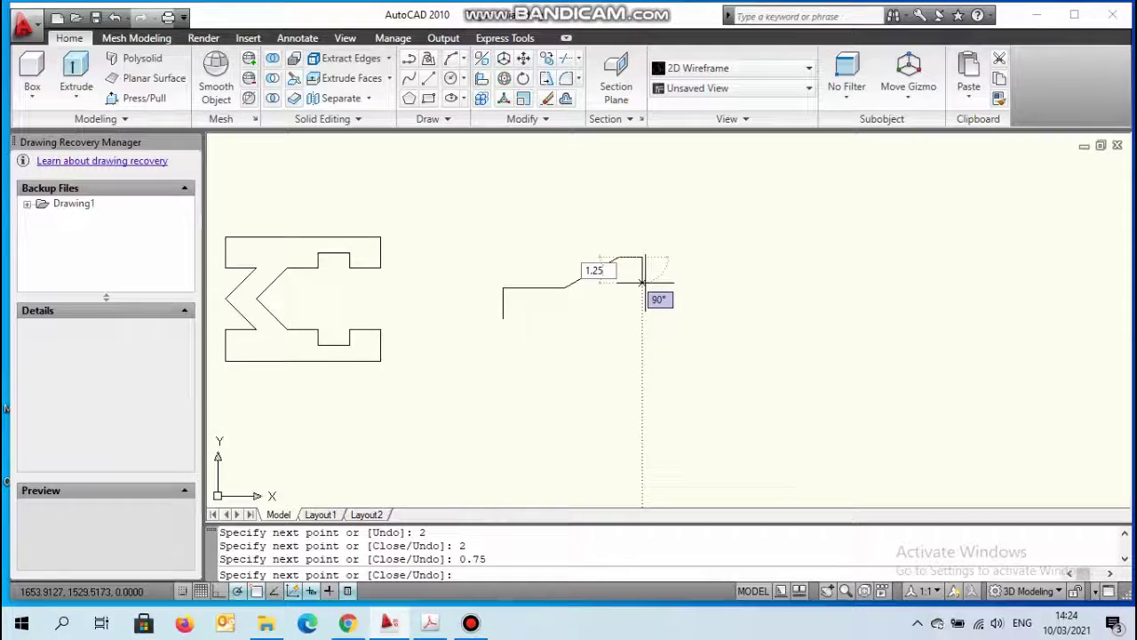
{"action": "key", "text": "Return"}
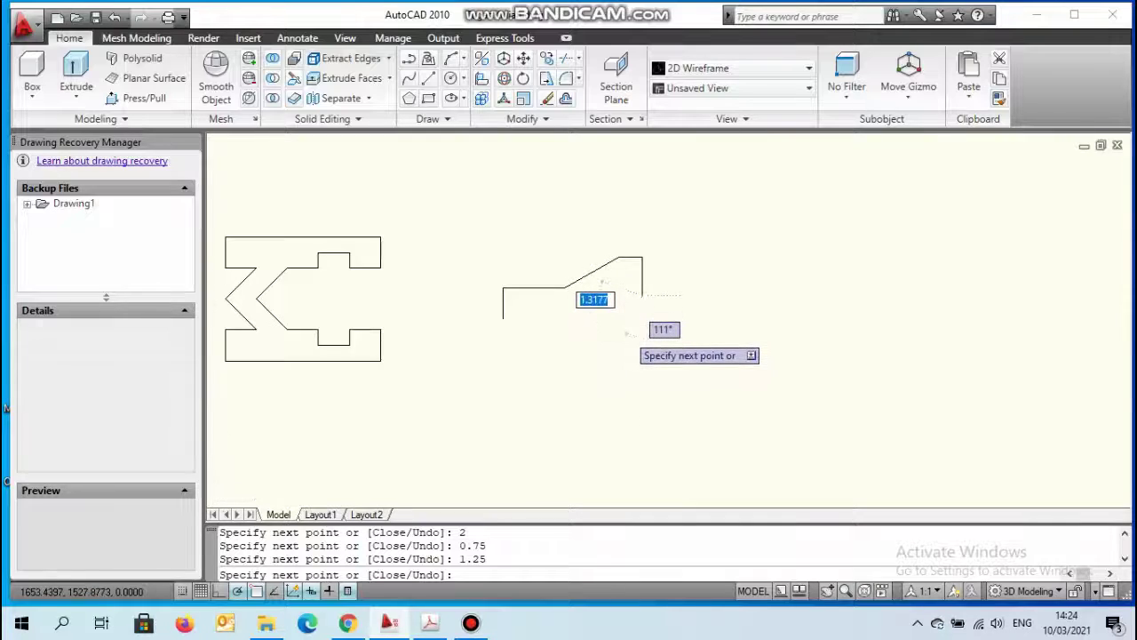
{"action": "scroll", "coordinate": [626, 333], "scroll_direction": "up", "scroll_amount": 2}
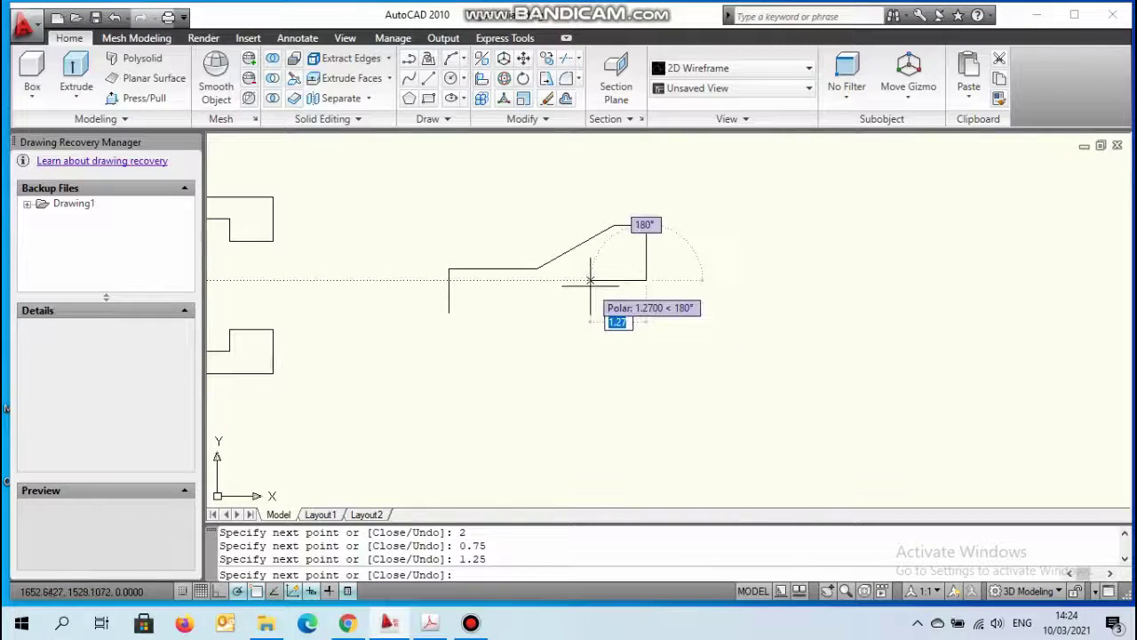
{"action": "type", "text": "1"}
{"action": "key", "text": "Return"}
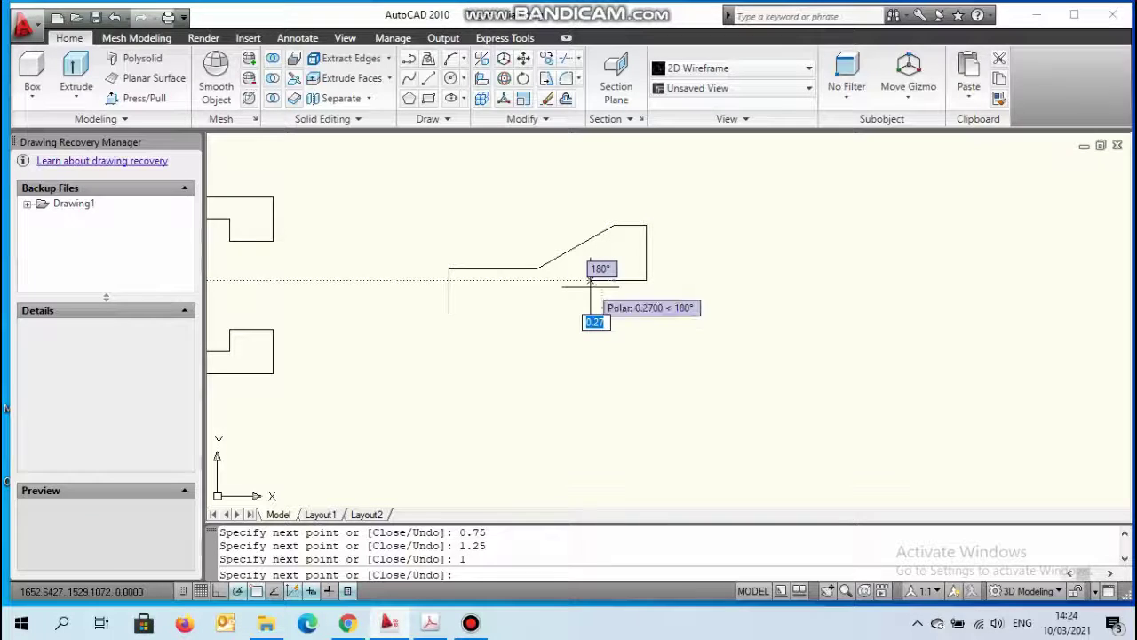
{"action": "key", "text": "Return"}
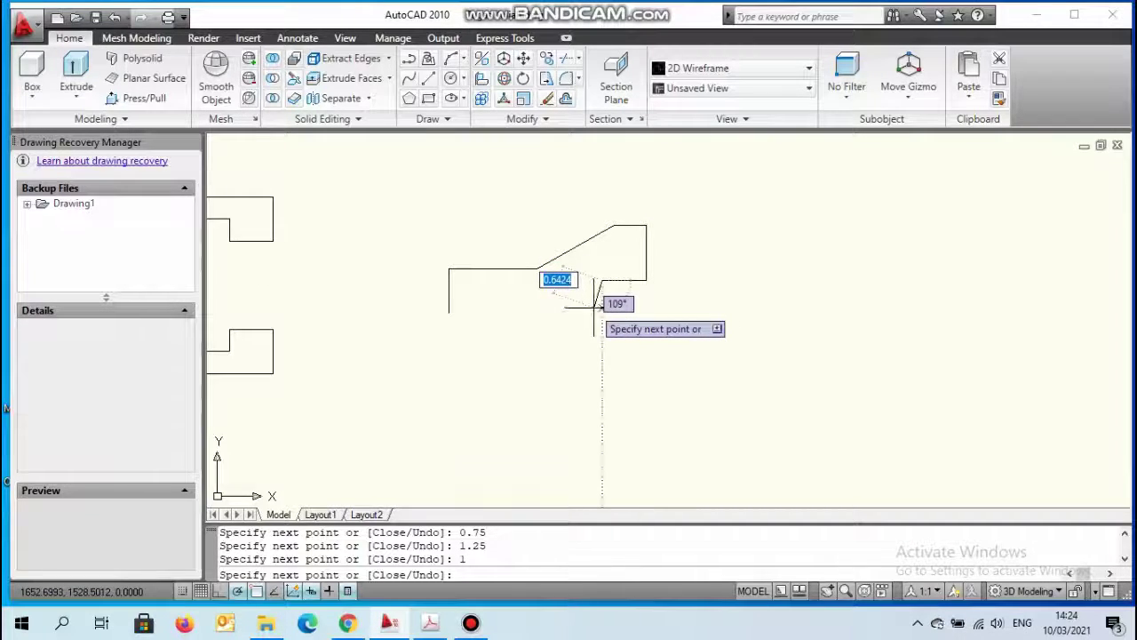
Step: Add the notch segments 0.5 vertical, 1 horizontal, 1.25 down and 0.75 left, then end the line
{"action": "type", "text": "0.5"}
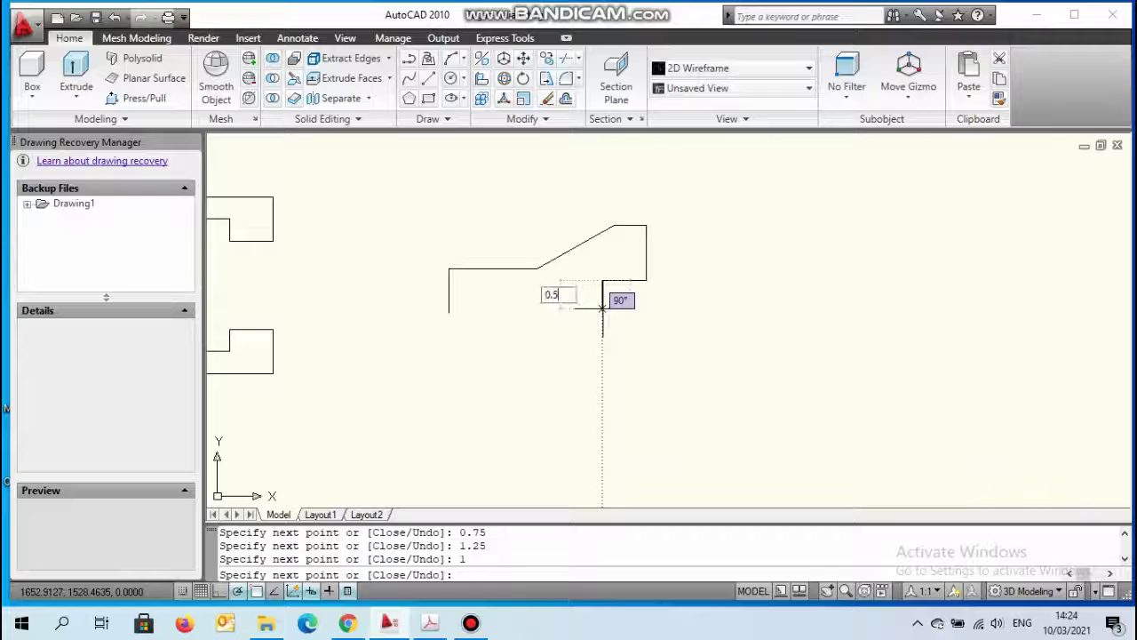
{"action": "key", "text": "Return"}
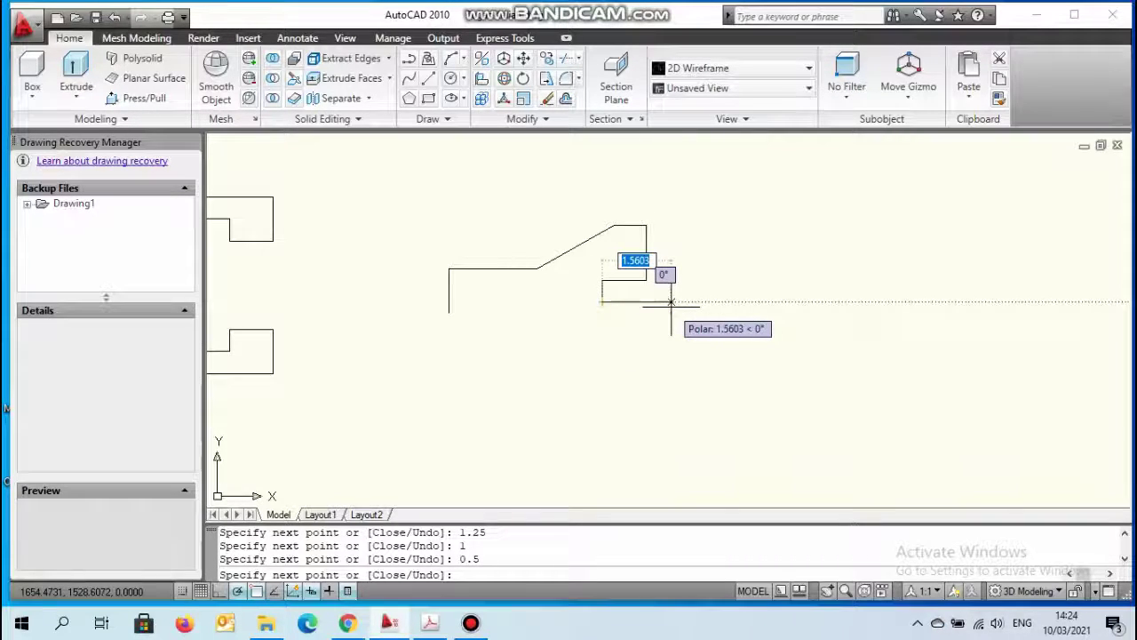
{"action": "type", "text": "1"}
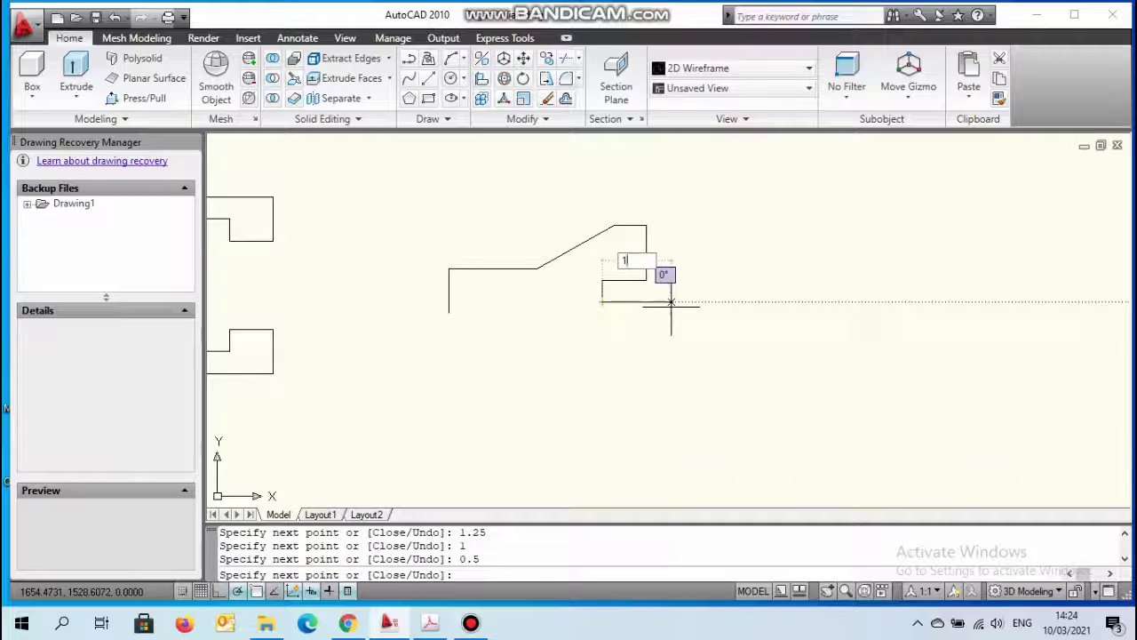
{"action": "key", "text": "Return"}
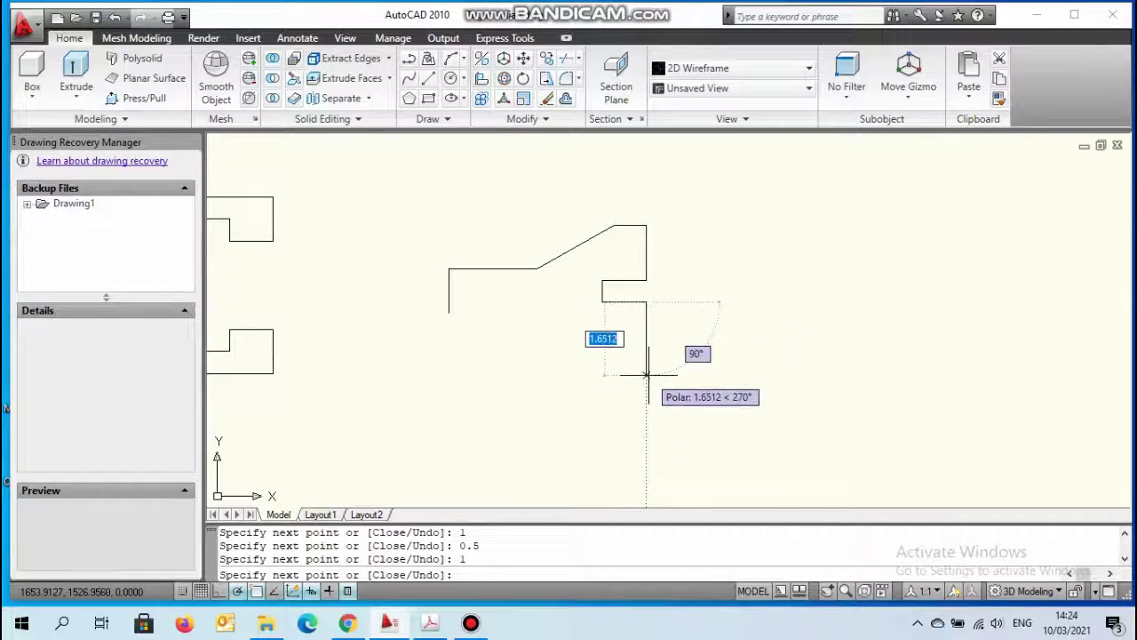
{"action": "type", "text": "1.2"}
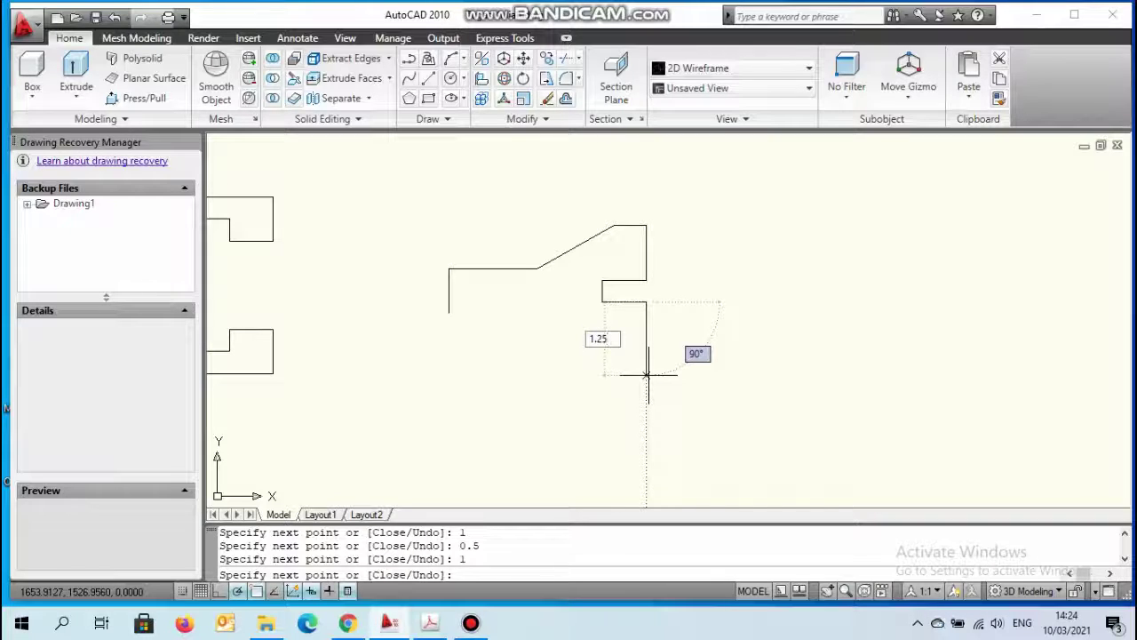
{"action": "key", "text": "Return"}
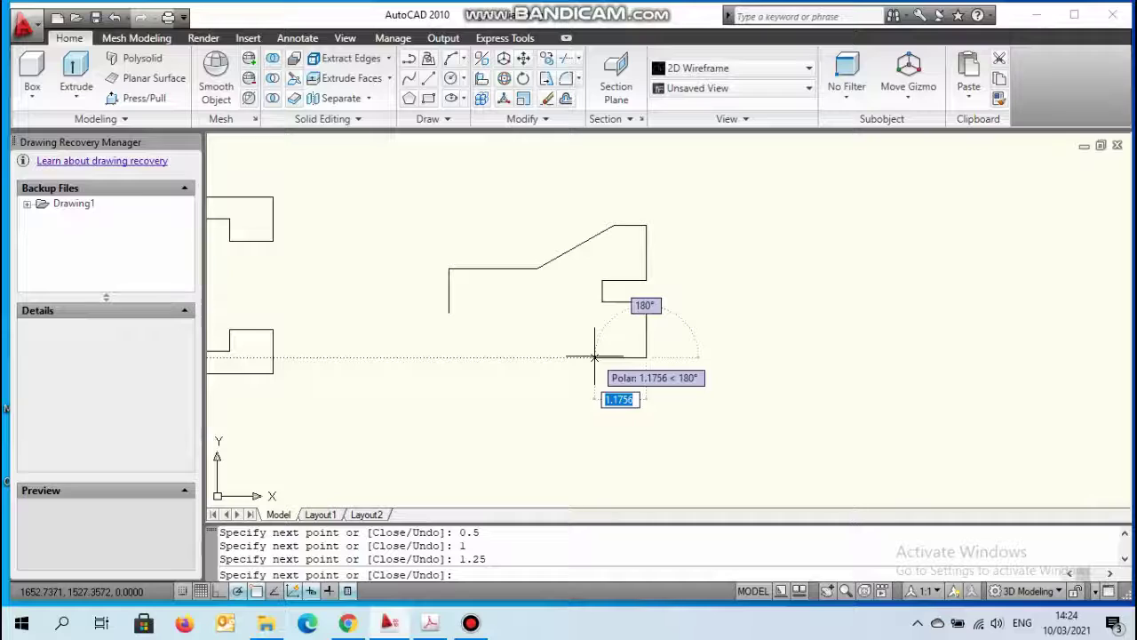
{"action": "type", "text": "0.75"}
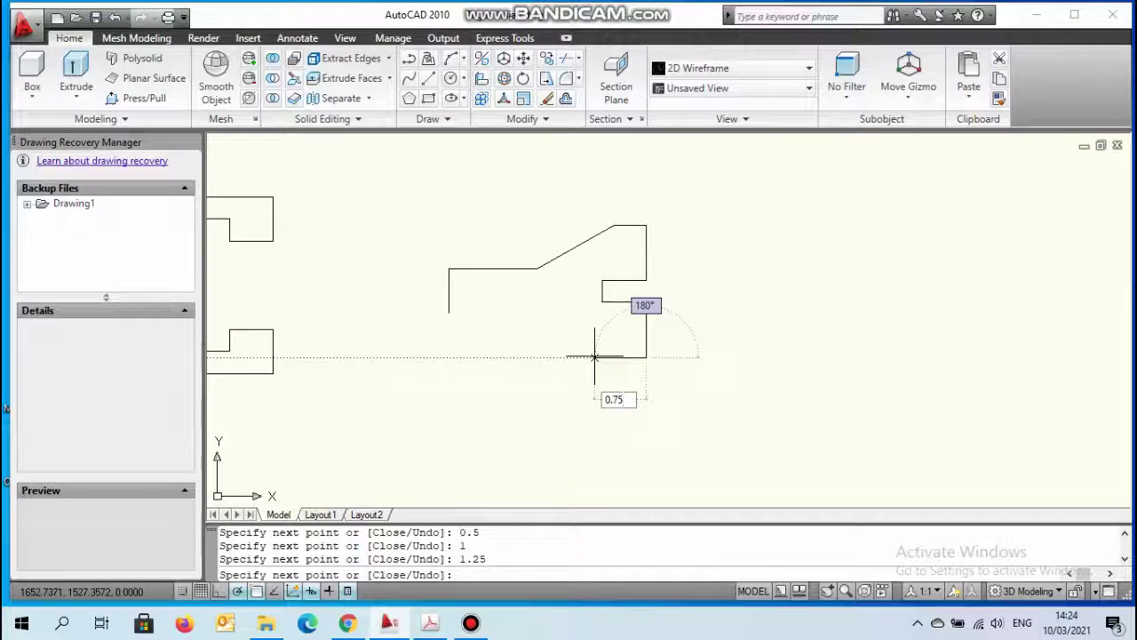
{"action": "key", "text": "Return"}
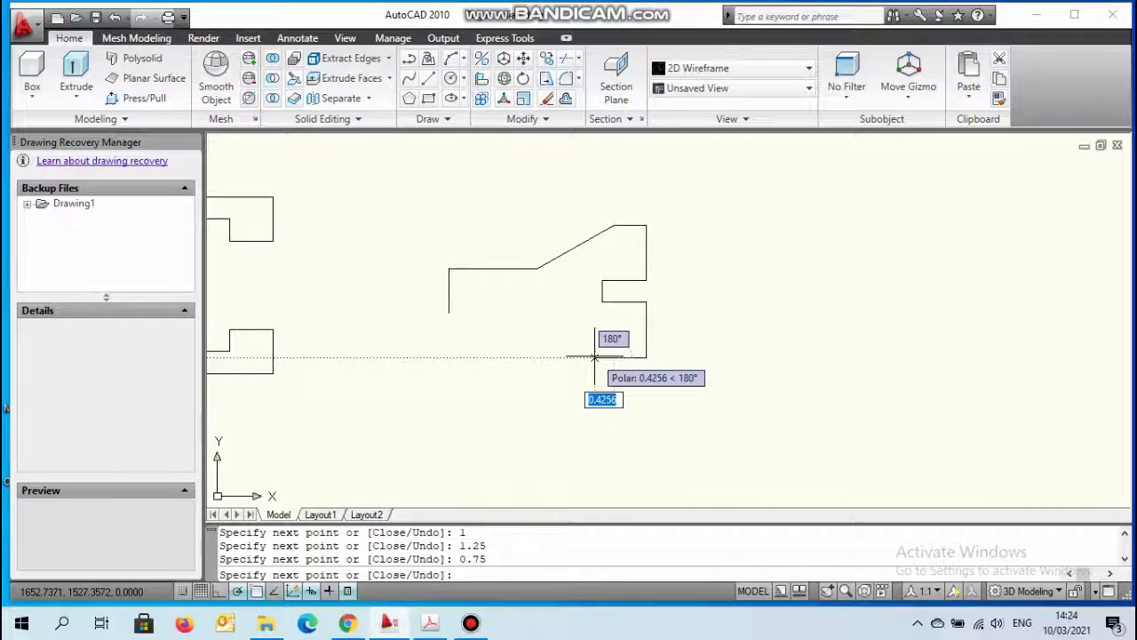
{"action": "right_click", "coordinate": [595, 357]}
{"action": "left_click", "coordinate": [633, 385]}
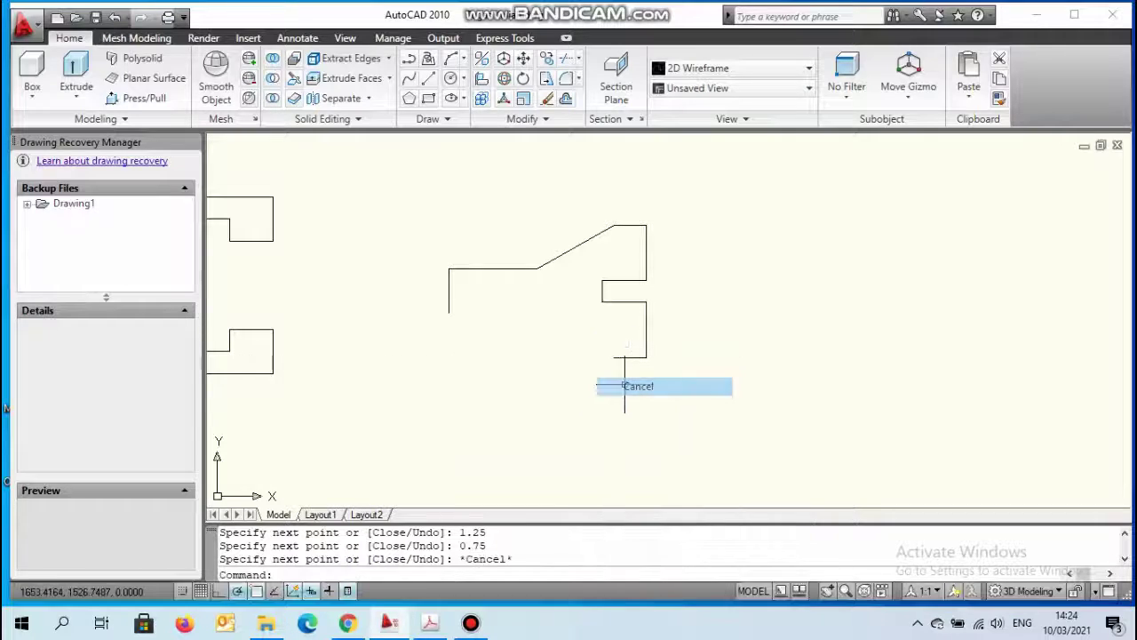
Step: Draw a 2-unit bottom edge from the lower left corner and a slanted line to the lower right end
{"action": "left_click", "coordinate": [428, 78]}
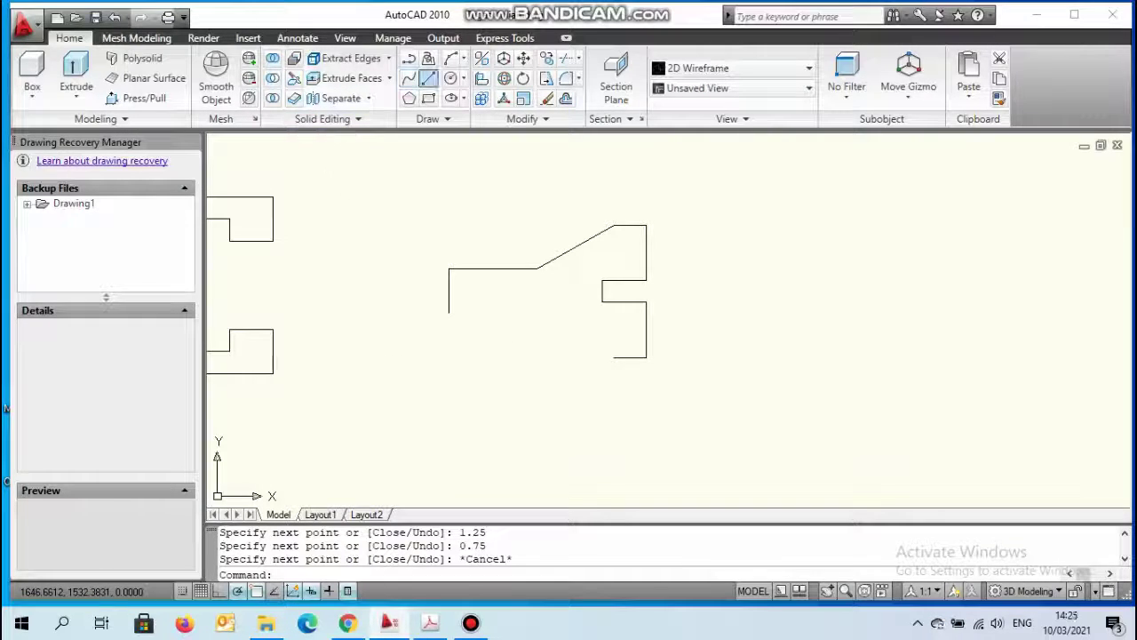
{"action": "left_click", "coordinate": [449, 311]}
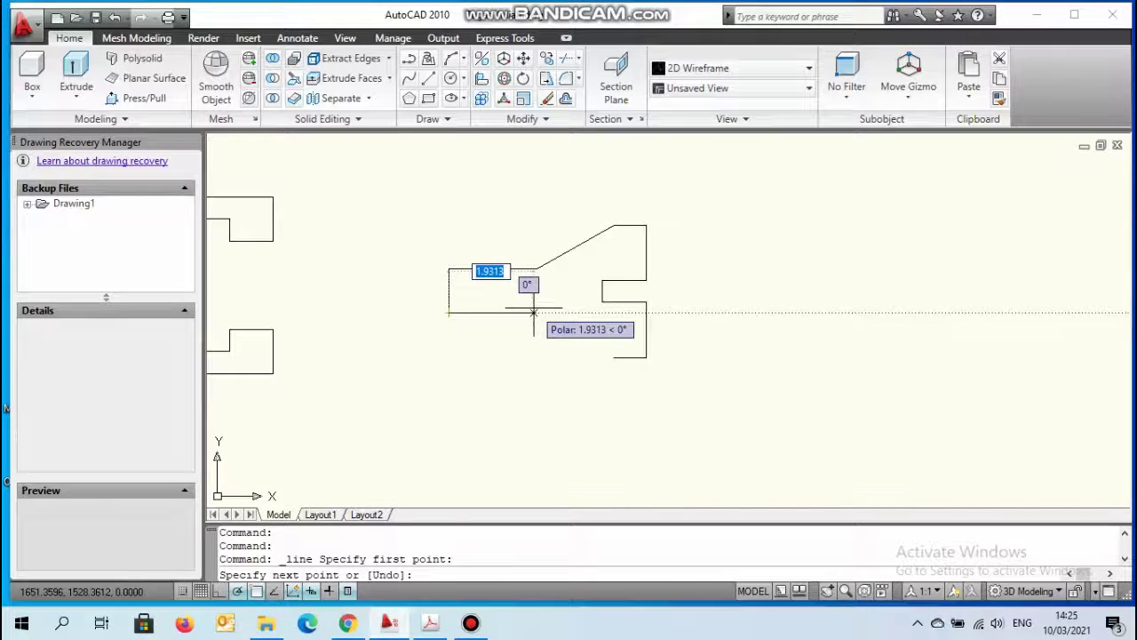
{"action": "type", "text": "2"}
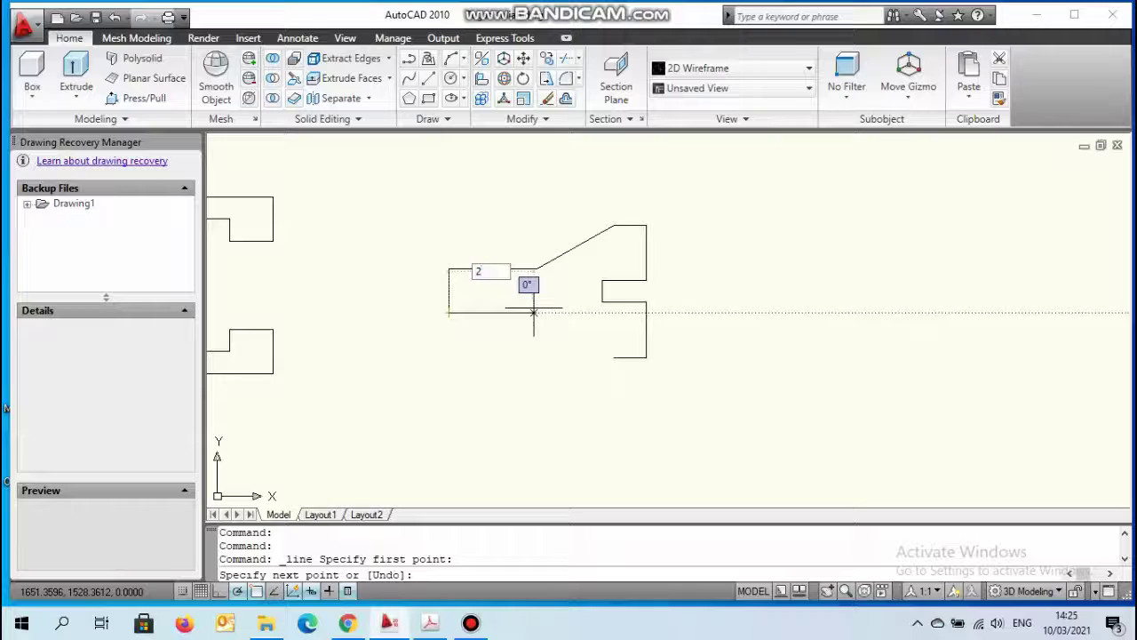
{"action": "key", "text": "Return"}
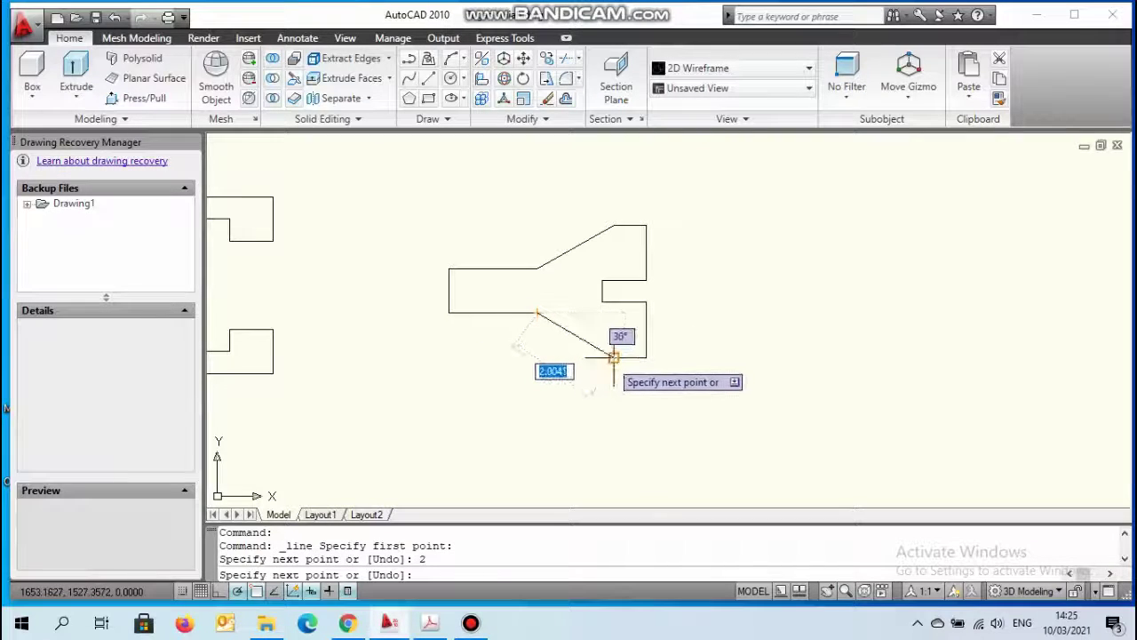
{"action": "left_click", "coordinate": [613, 357]}
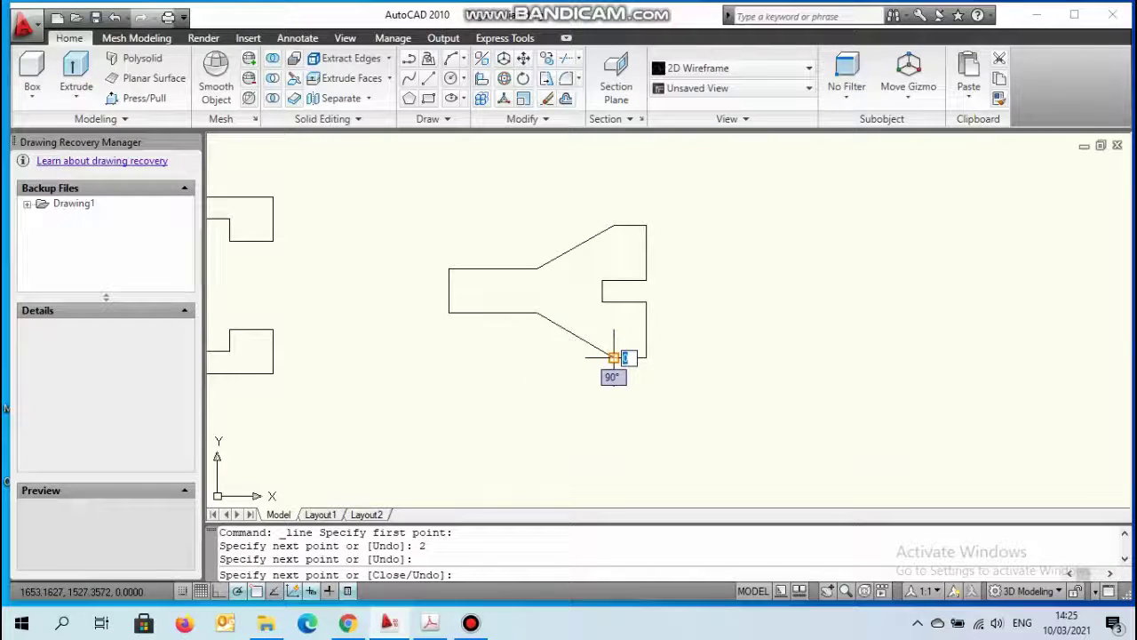
{"action": "key", "text": "Escape"}
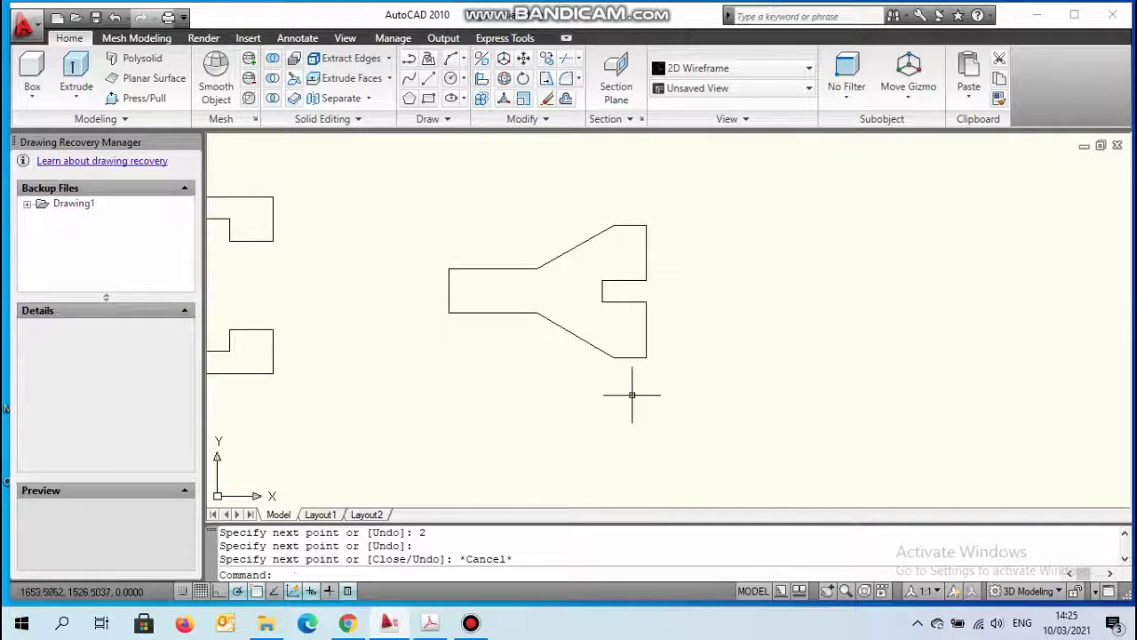
Step: Bring up the exercise PDF, move its window higher, then hide it again
{"action": "left_click", "coordinate": [430, 623]}
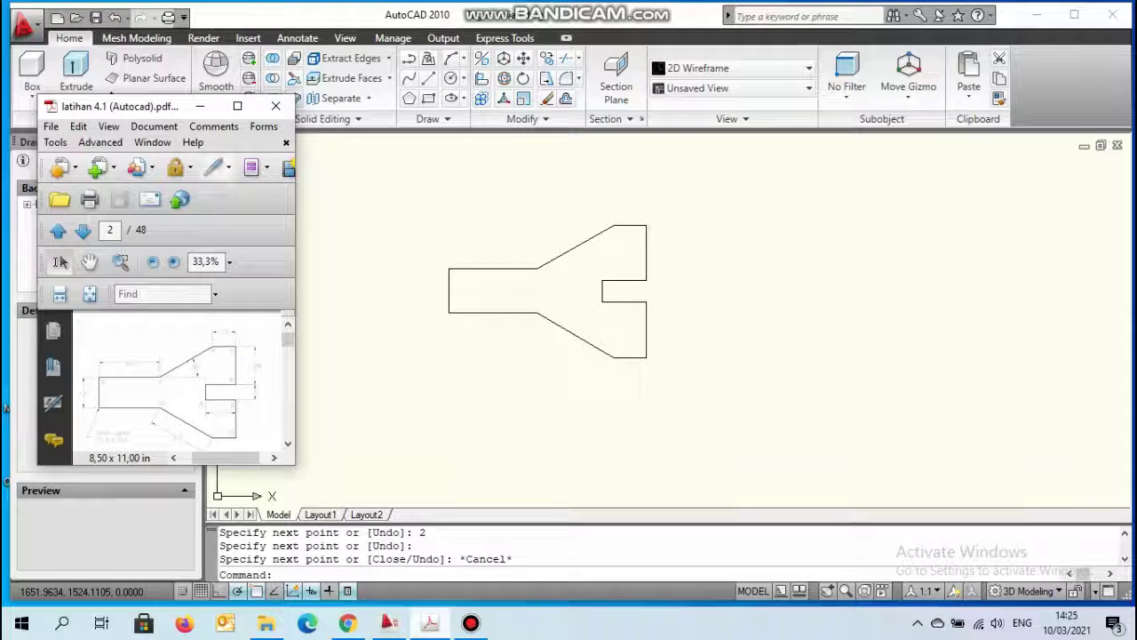
{"action": "left_click_drag", "start_coordinate": [149, 110], "coordinate": [280, 7]}
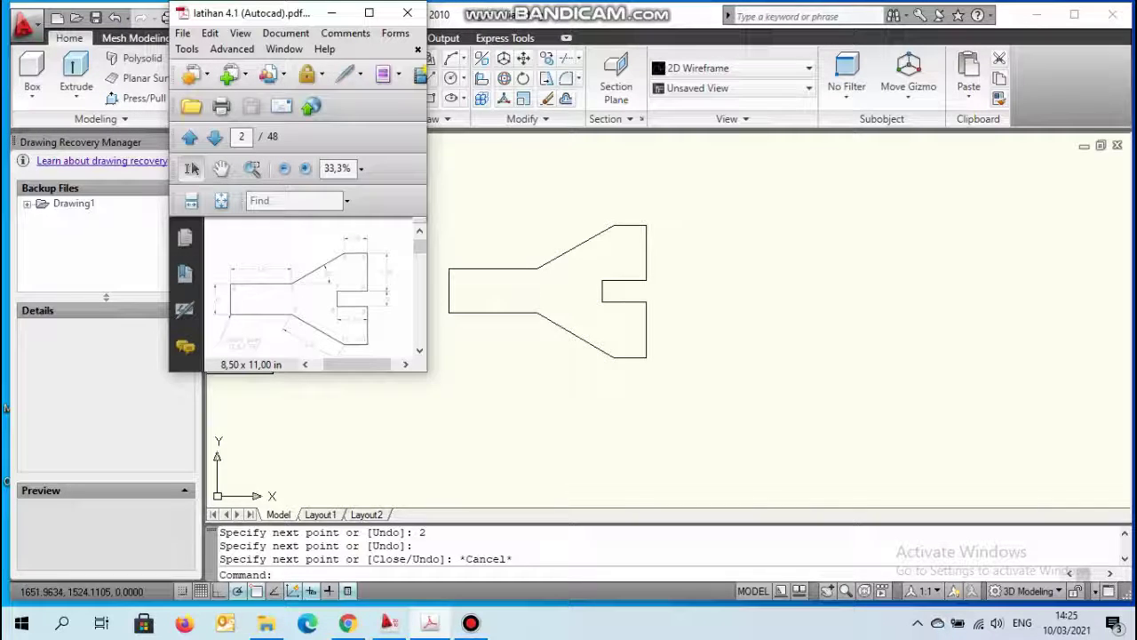
{"action": "left_click", "coordinate": [330, 13]}
{"action": "scroll", "coordinate": [755, 343], "scroll_direction": "down", "scroll_amount": 2}
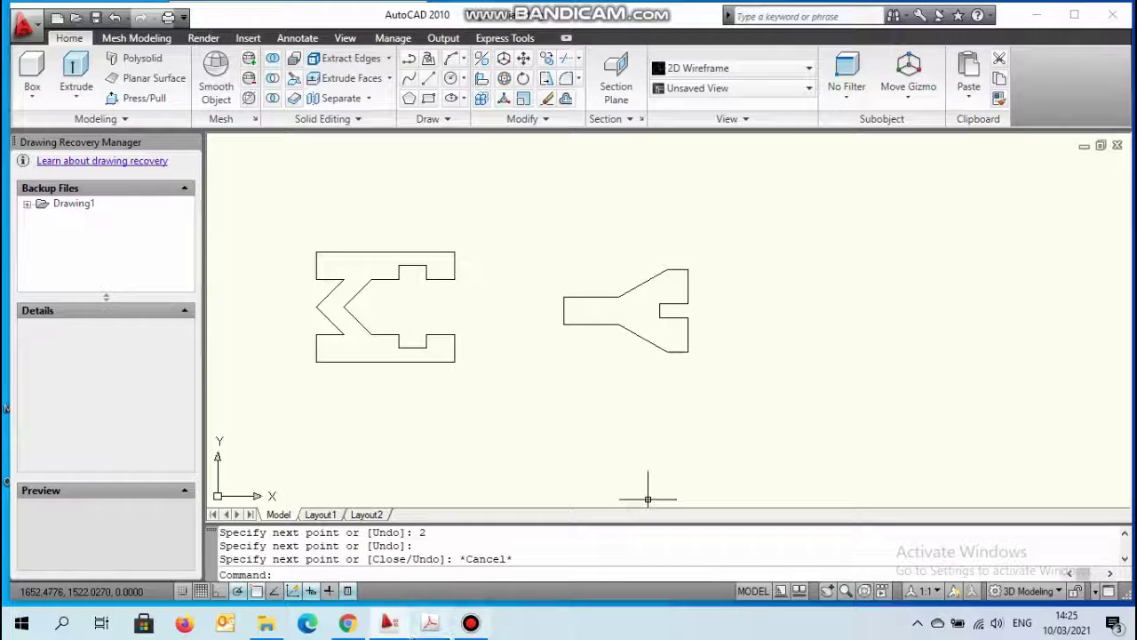
Step: Read page 3's dimensions at 50% zoom, then return and pan the drawing to free space on the right
{"action": "left_click", "coordinate": [430, 623]}
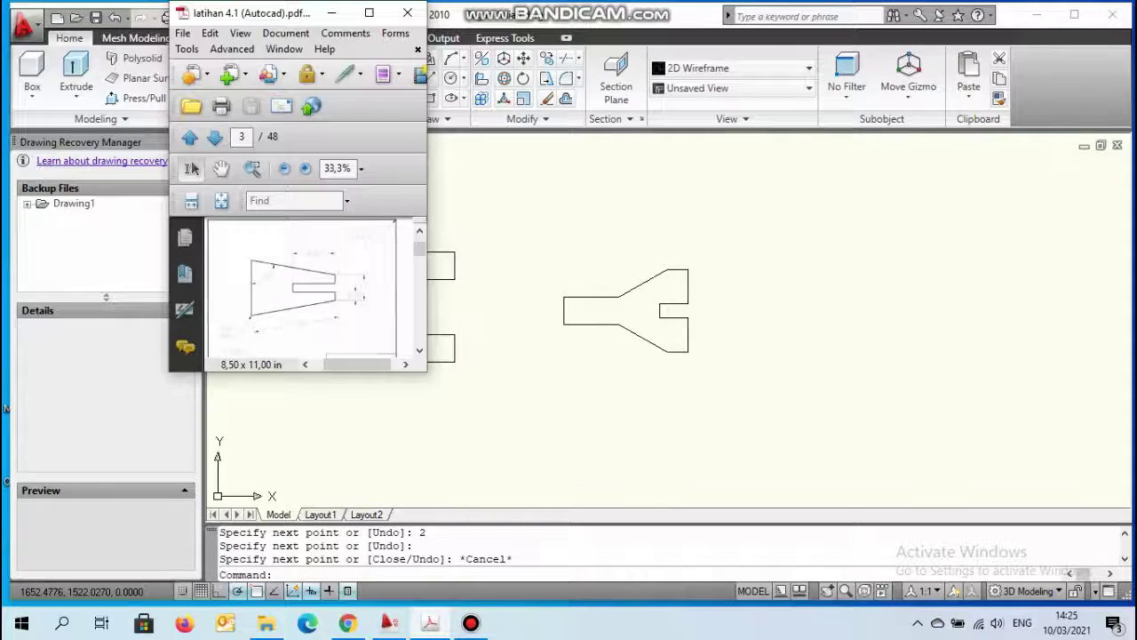
{"action": "left_click", "coordinate": [305, 168]}
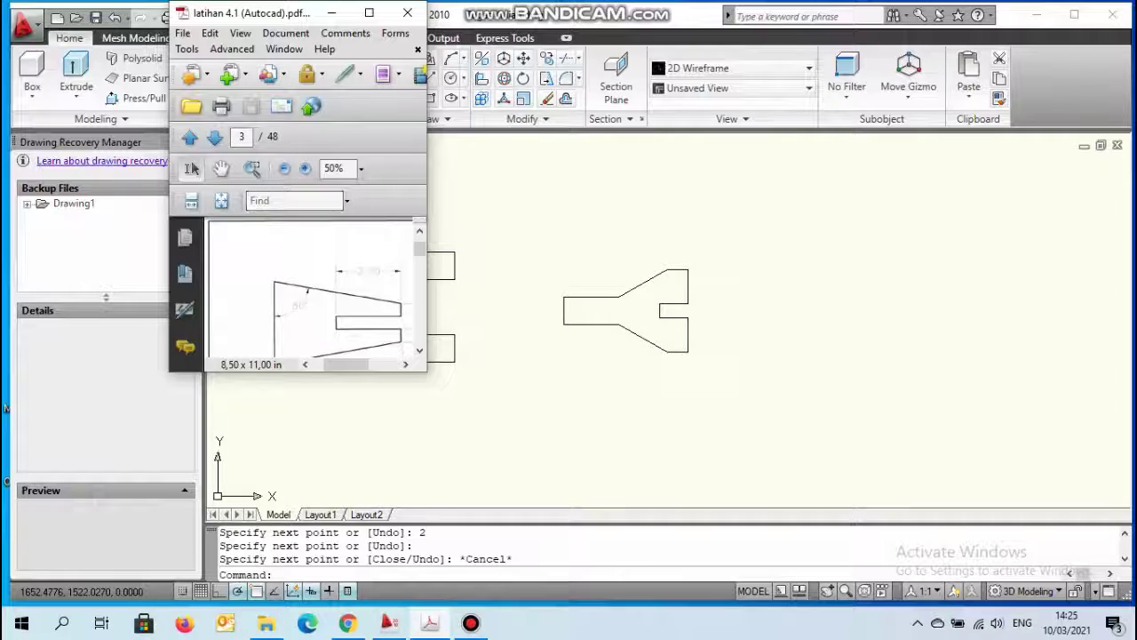
{"action": "scroll", "coordinate": [316, 294], "scroll_direction": "right", "scroll_amount": 2}
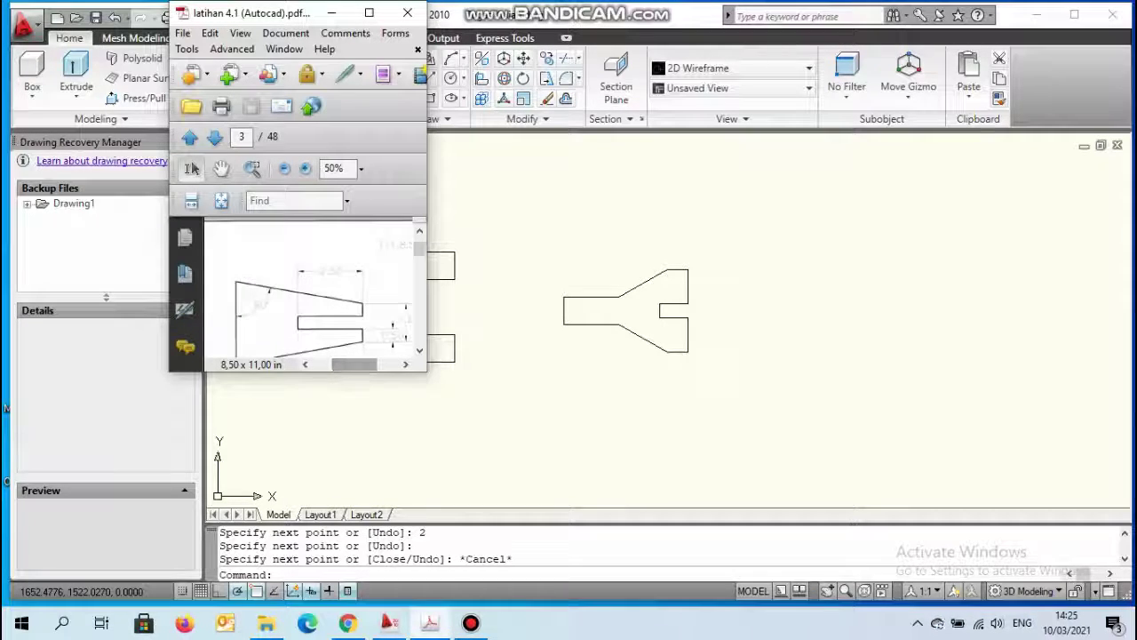
{"action": "scroll", "coordinate": [311, 289], "scroll_direction": "down", "scroll_amount": 2}
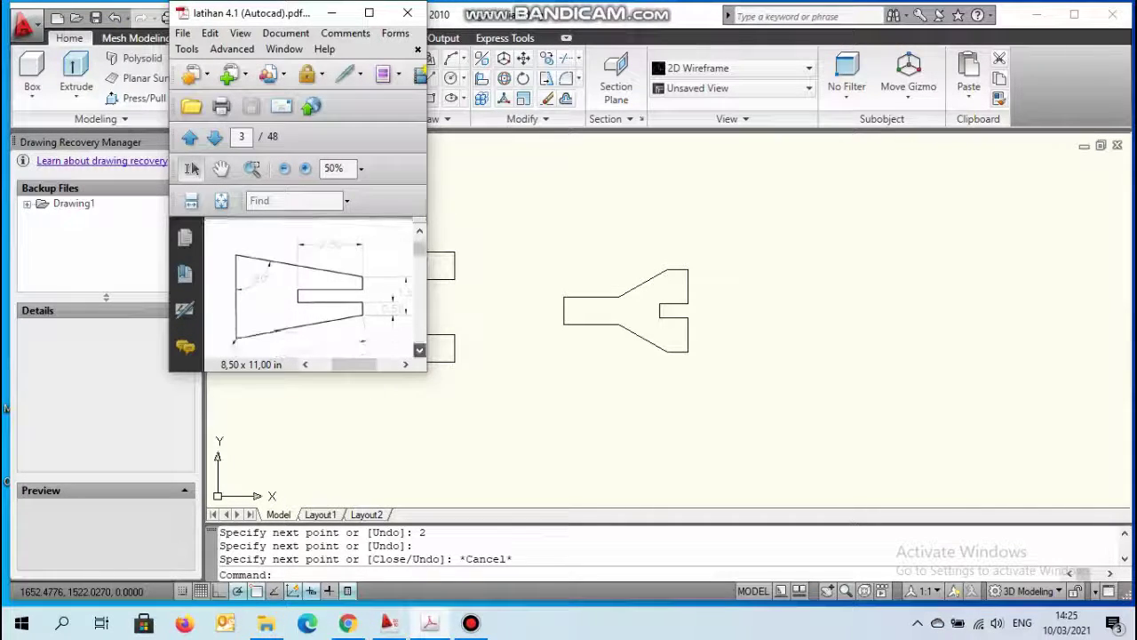
{"action": "scroll", "coordinate": [311, 289], "scroll_direction": "down", "scroll_amount": 1}
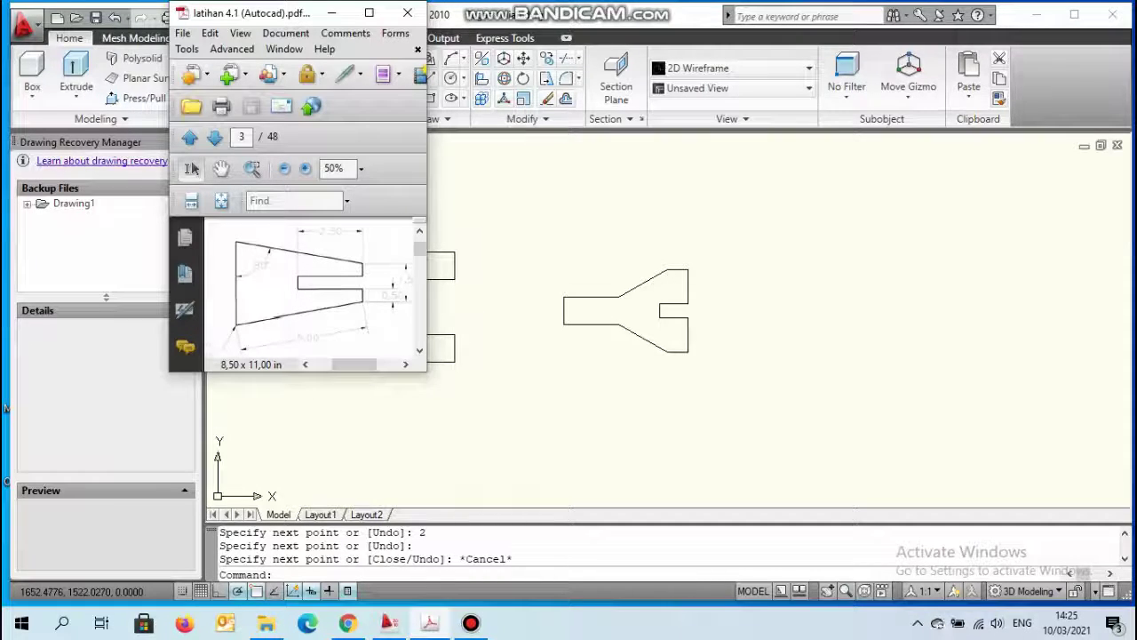
{"action": "left_click", "coordinate": [331, 13]}
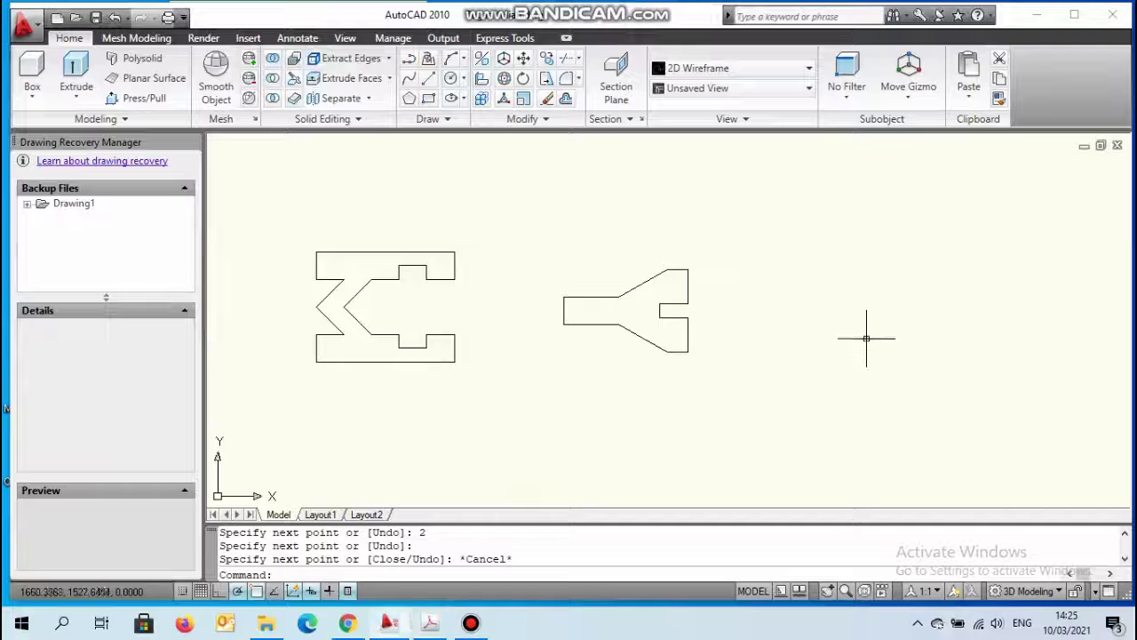
{"action": "scroll", "coordinate": [866, 338], "scroll_direction": "down", "scroll_amount": 2}
{"action": "middle_click_drag", "start_coordinate": [869, 325], "coordinate": [579, 312]}
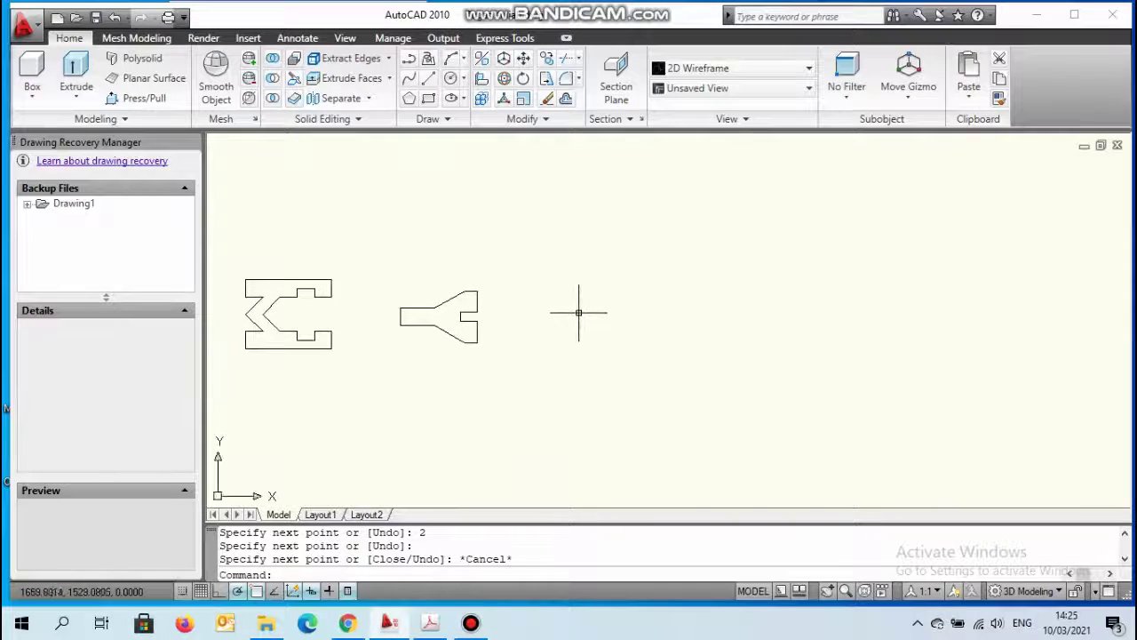
Step: Return to the Home tab and start the Line command beside the Y-shaped outline
{"action": "scroll", "coordinate": [578, 312], "scroll_direction": "up", "scroll_amount": 3}
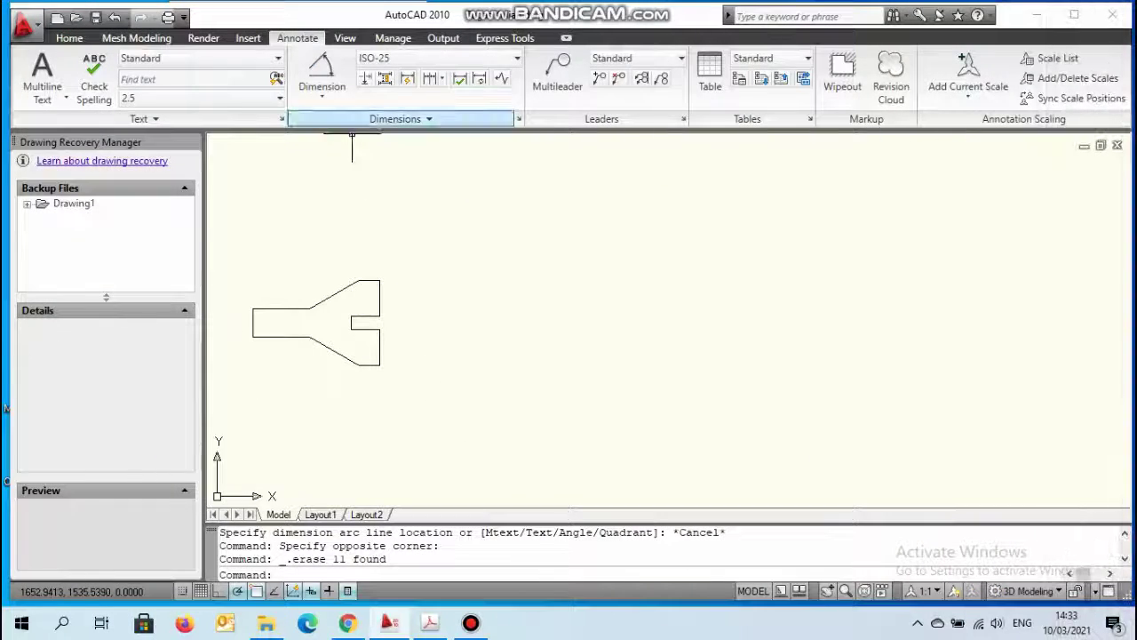
{"action": "left_click", "coordinate": [69, 38]}
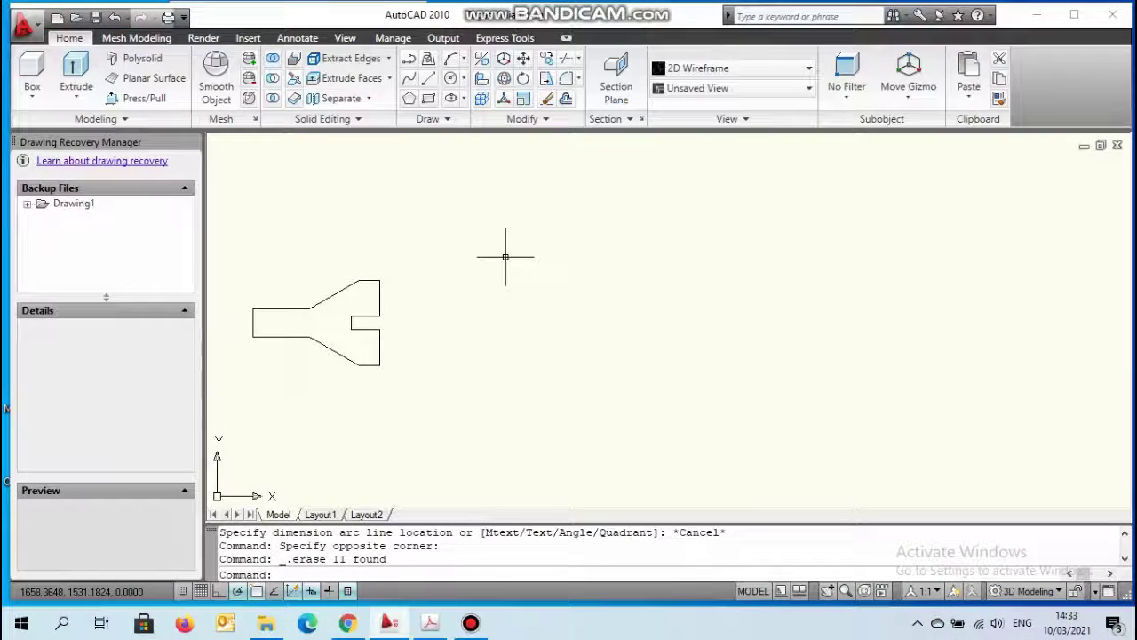
{"action": "left_click", "coordinate": [430, 78]}
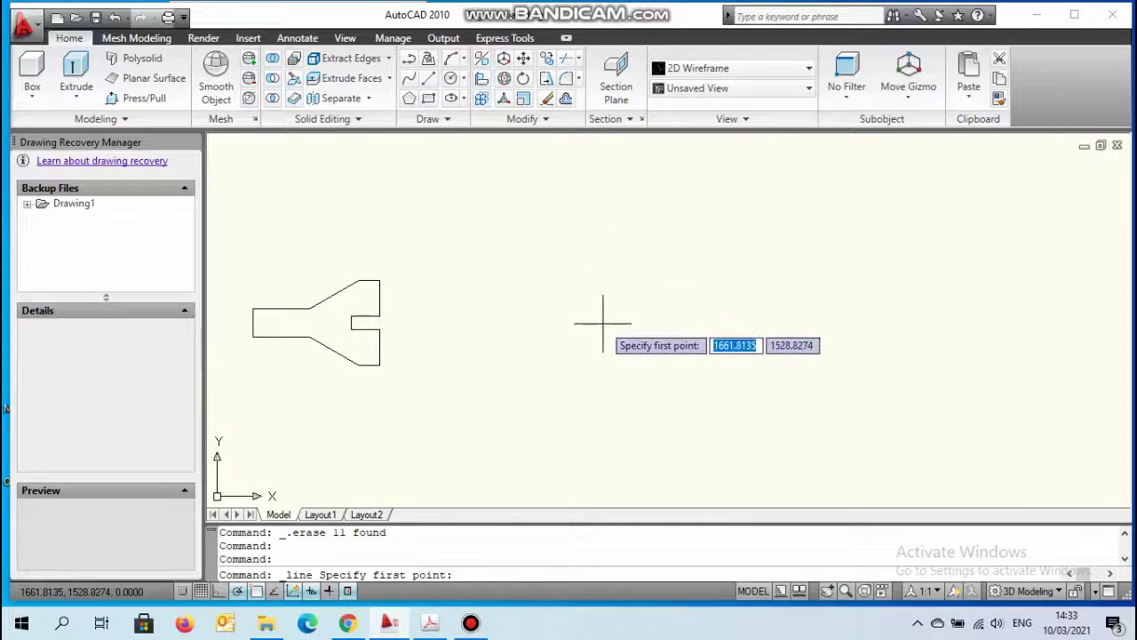
Step: From a new corner, draw the 5-unit top edge at 10° and a 0.5 drop
{"action": "left_click", "coordinate": [508, 336]}
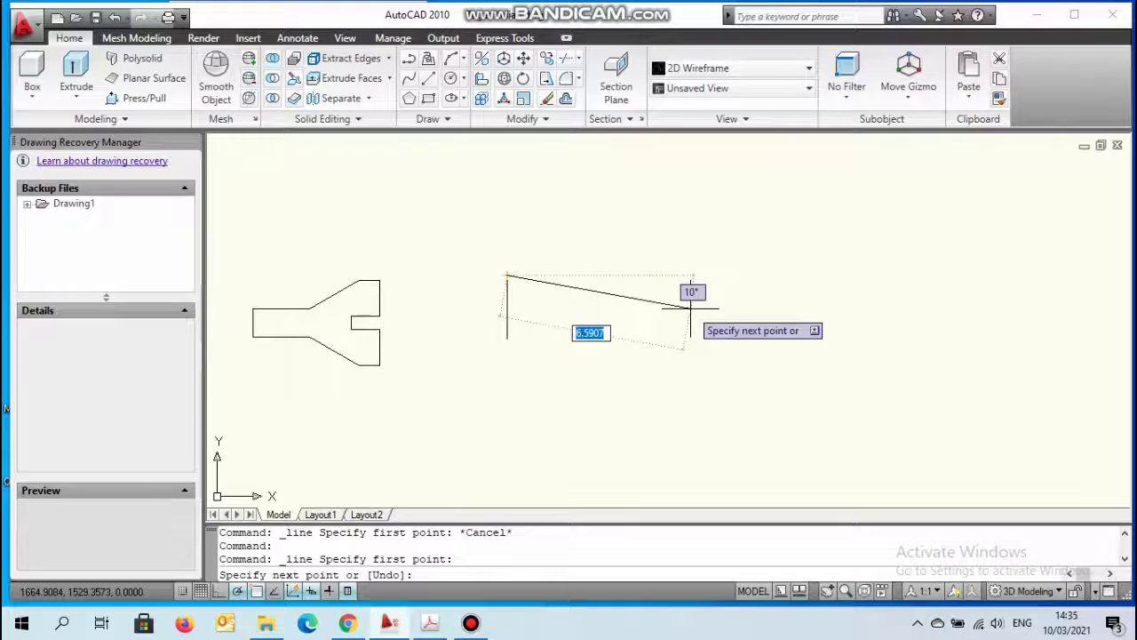
{"action": "type", "text": "5"}
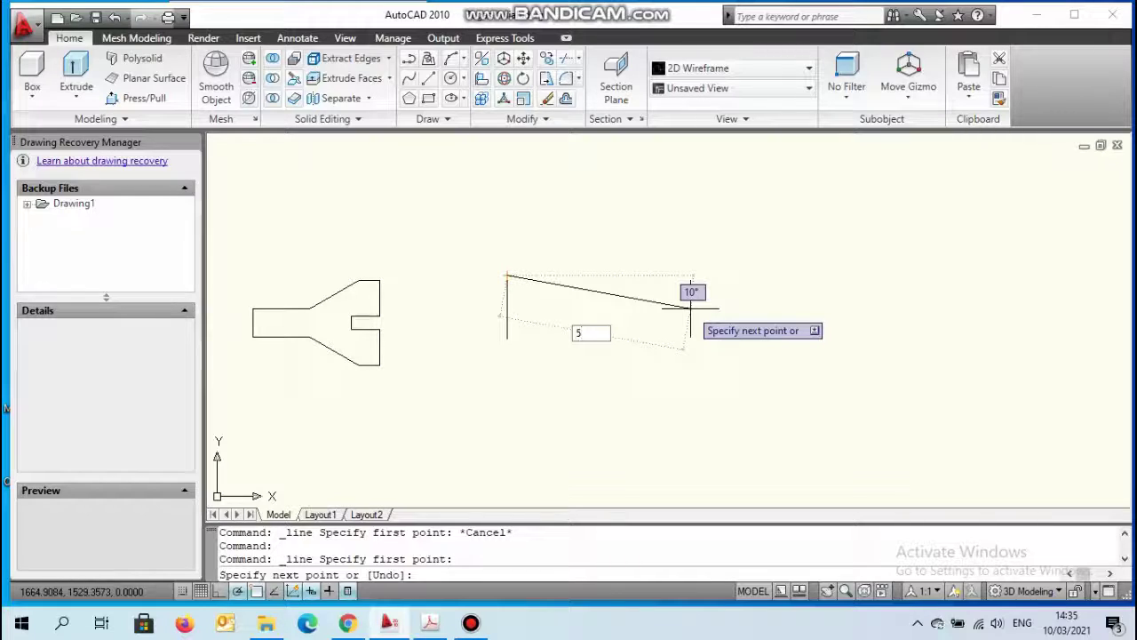
{"action": "key", "text": "Return"}
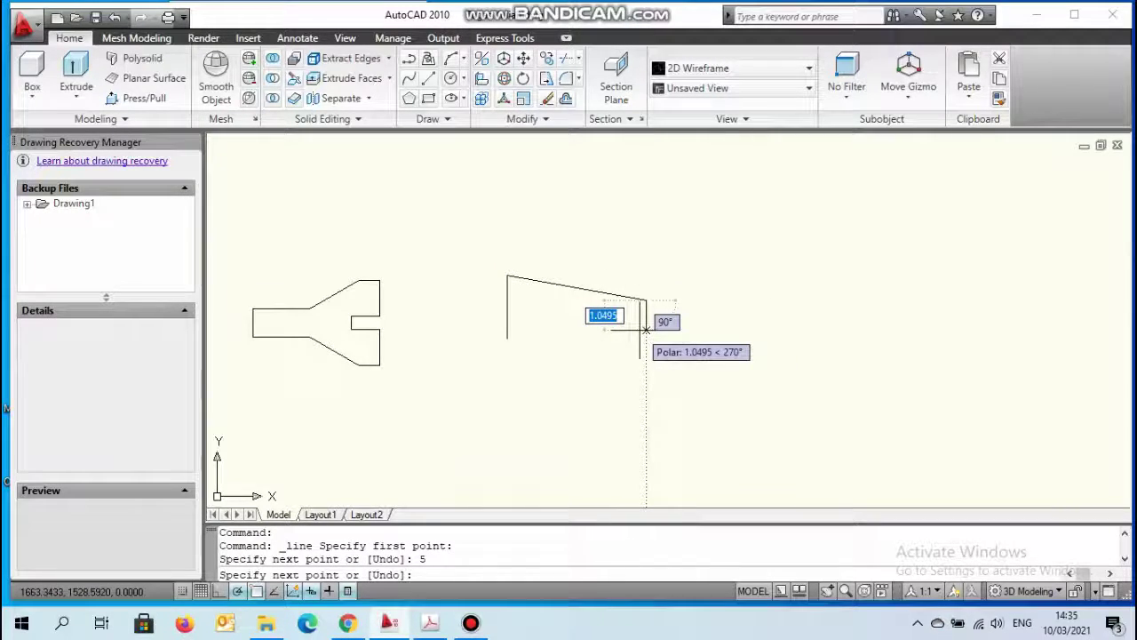
{"action": "type", "text": "0"}
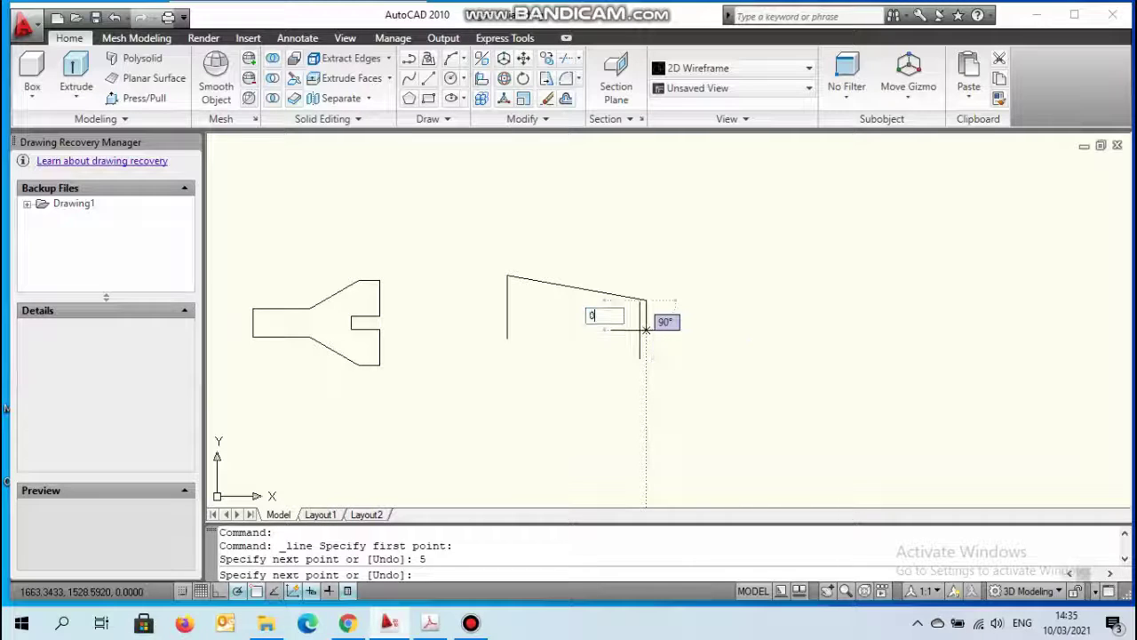
{"action": "type", "text": ",5"}
{"action": "key", "text": "Return"}
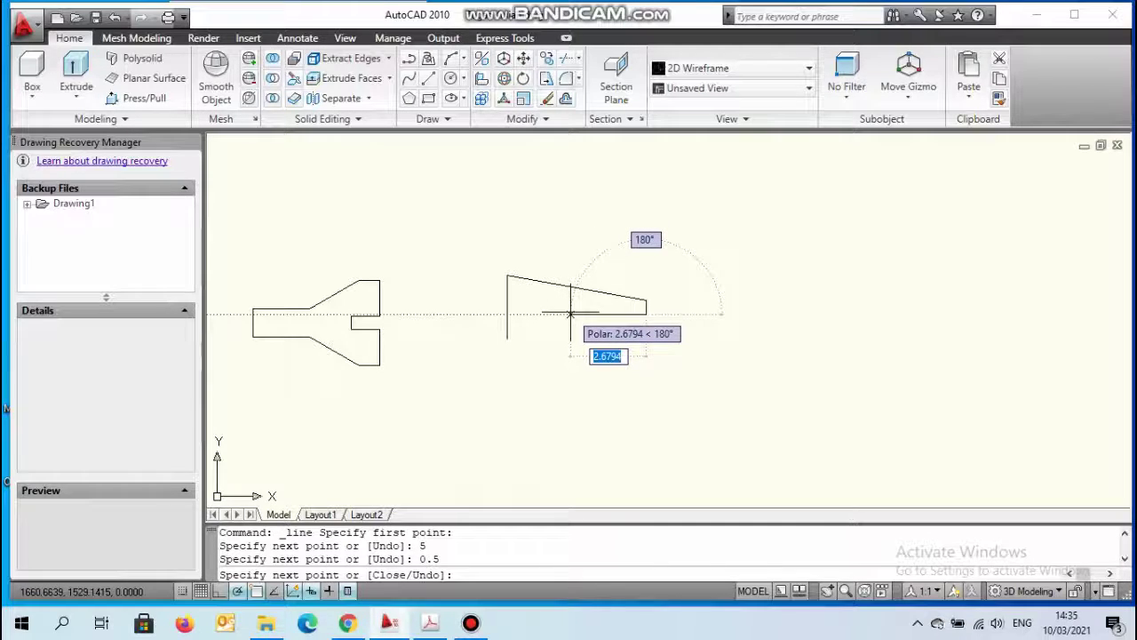
Step: Draw the slot: 2.5 inward, 0.5 down, 2.5 back out, 0.5 down, then end the line
{"action": "type", "text": "2"}
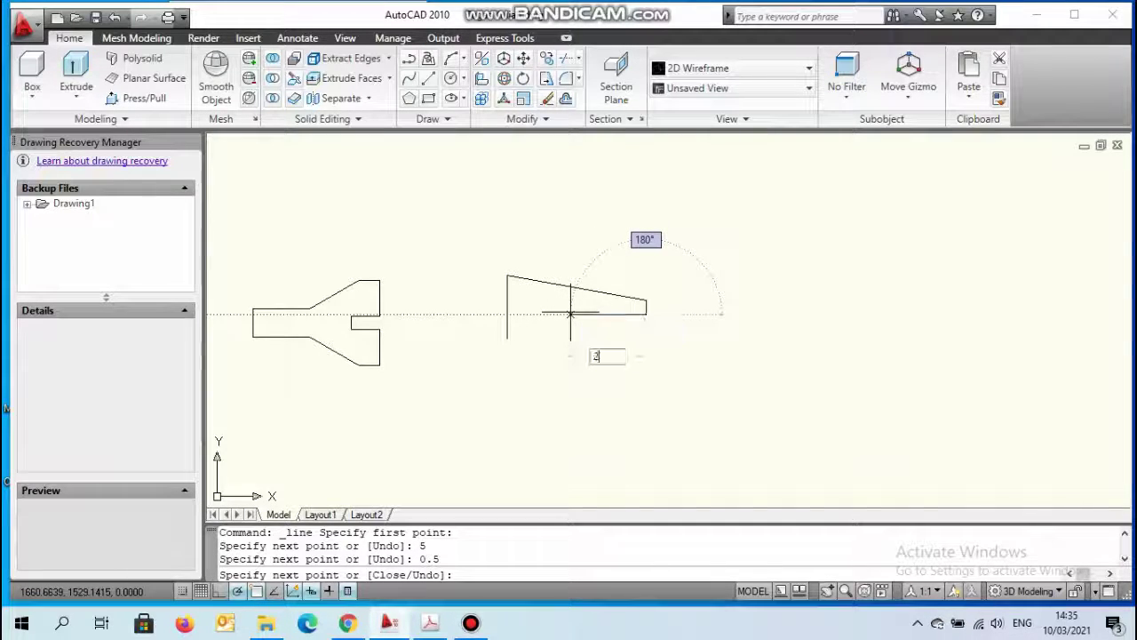
{"action": "type", "text": ".5"}
{"action": "key", "text": "Return"}
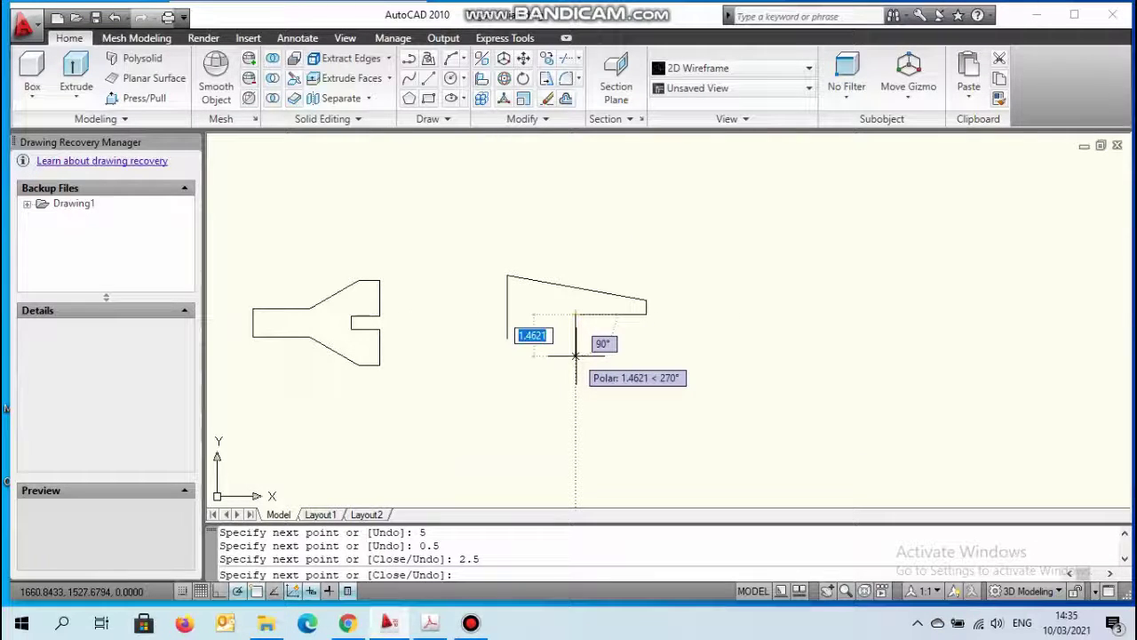
{"action": "type", "text": "0.5"}
{"action": "key", "text": "Return"}
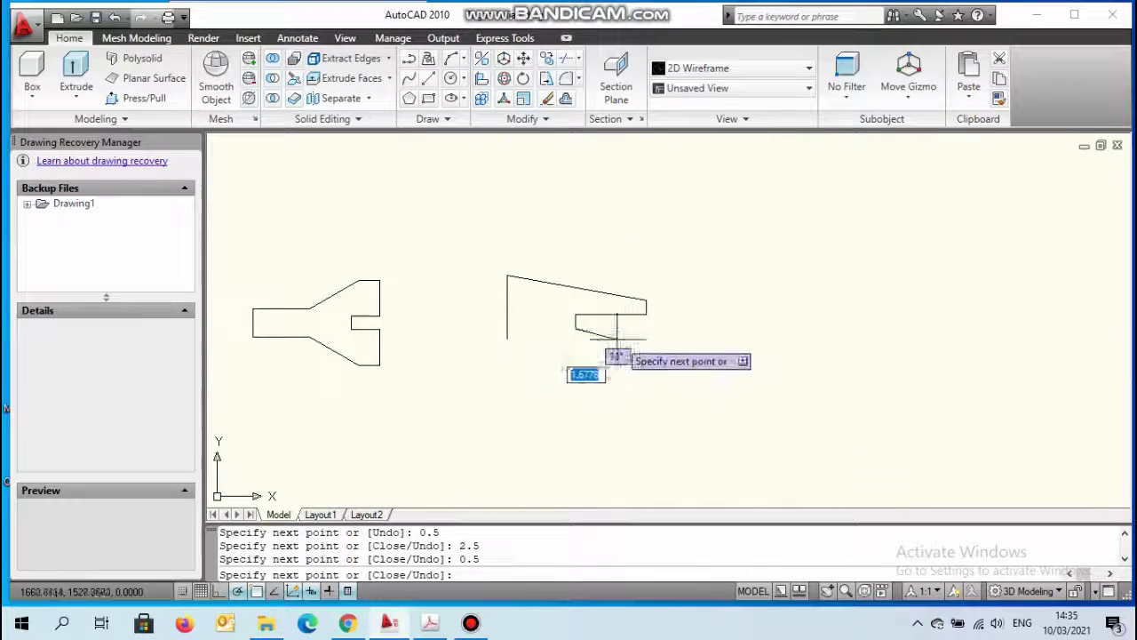
{"action": "type", "text": "2.5"}
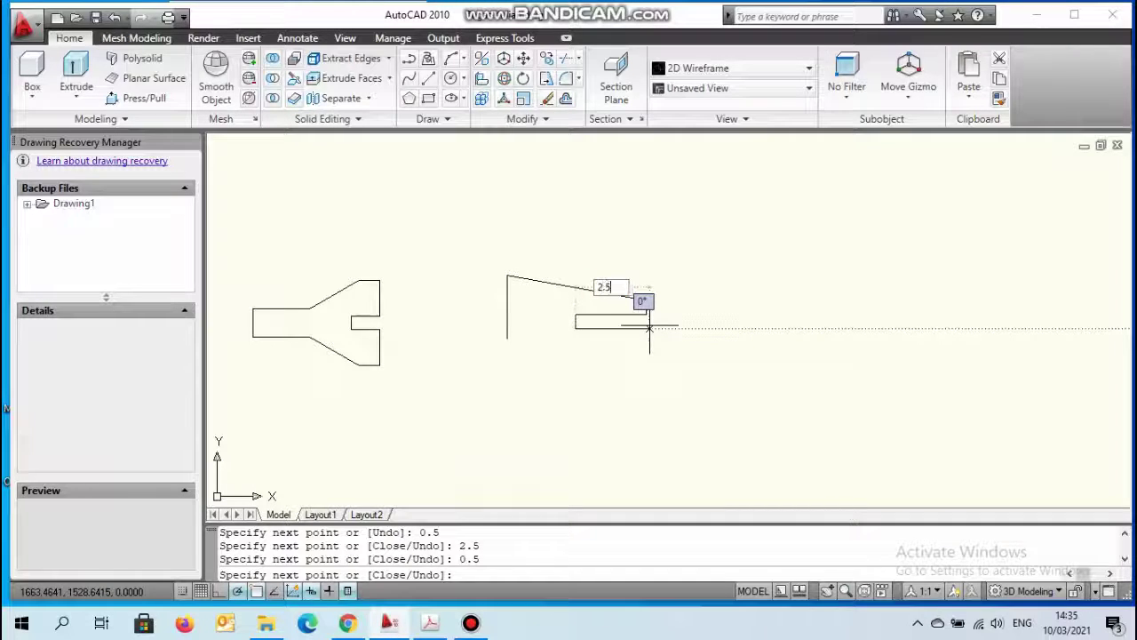
{"action": "key", "text": "Return"}
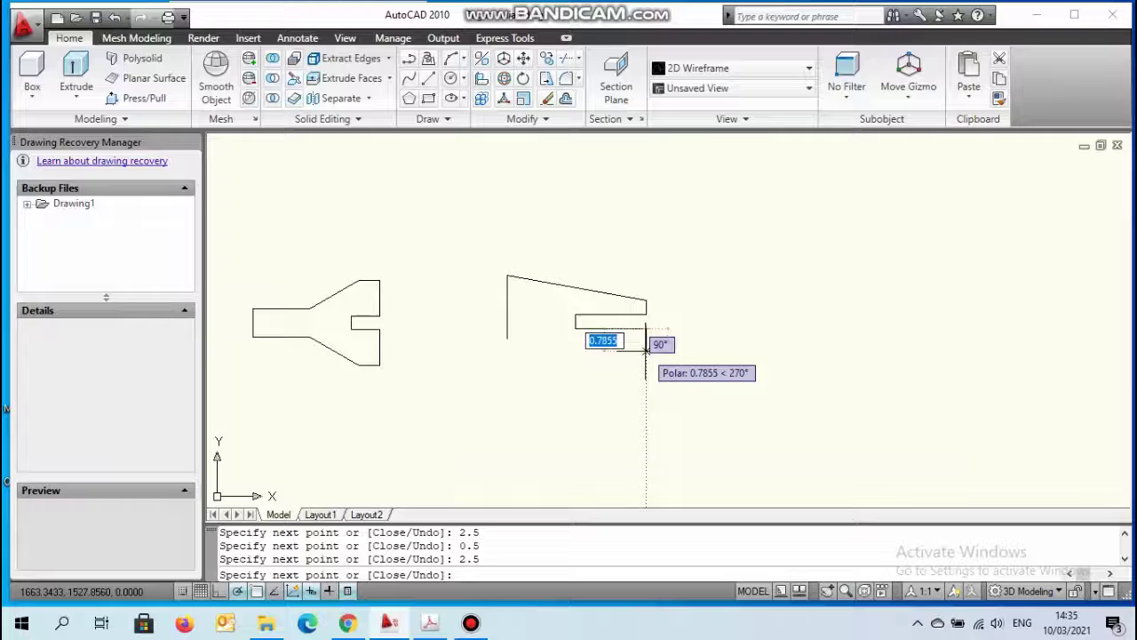
{"action": "type", "text": "0"}
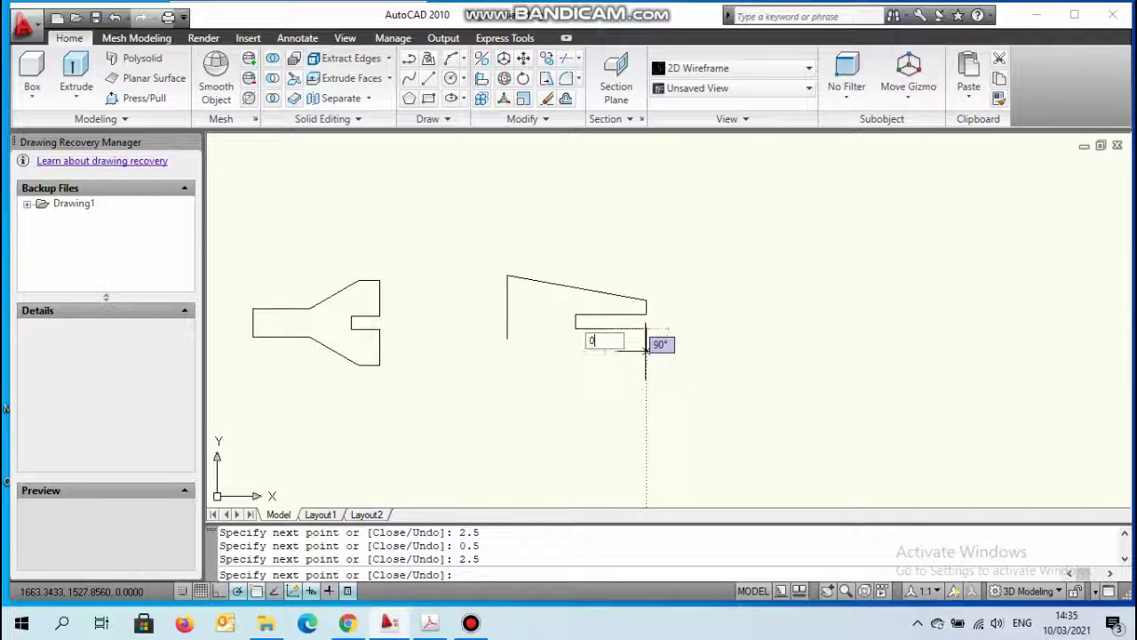
{"action": "key", "text": "Return"}
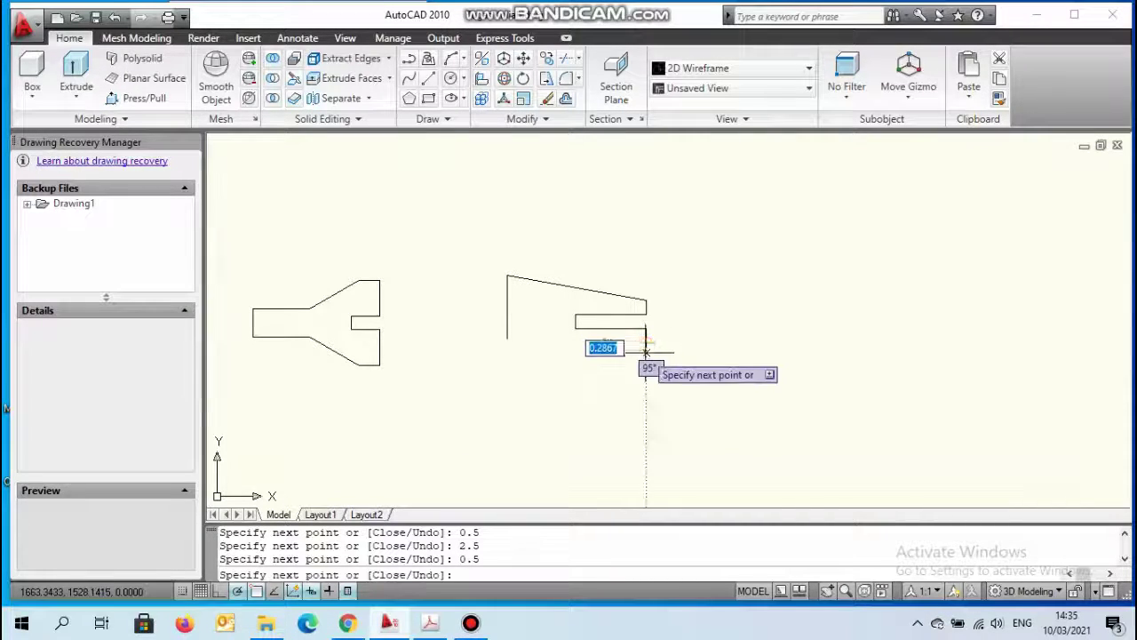
{"action": "key", "text": "Escape"}
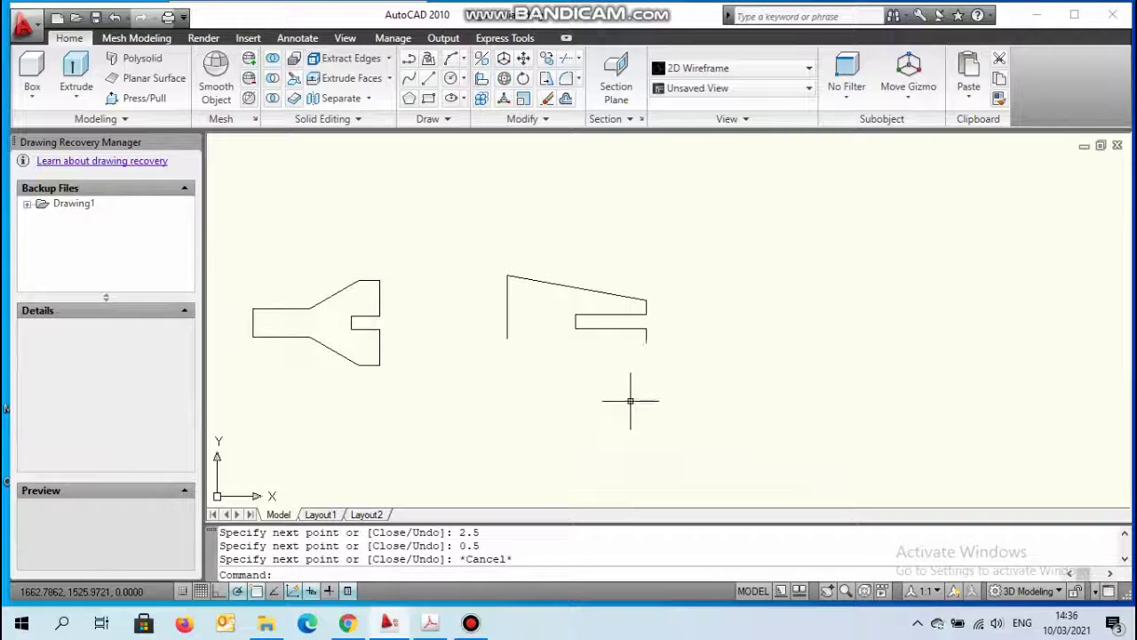
Step: Zoom in and check the exercise figure in the PDF
{"action": "scroll", "coordinate": [589, 354], "scroll_direction": "up", "scroll_amount": 3}
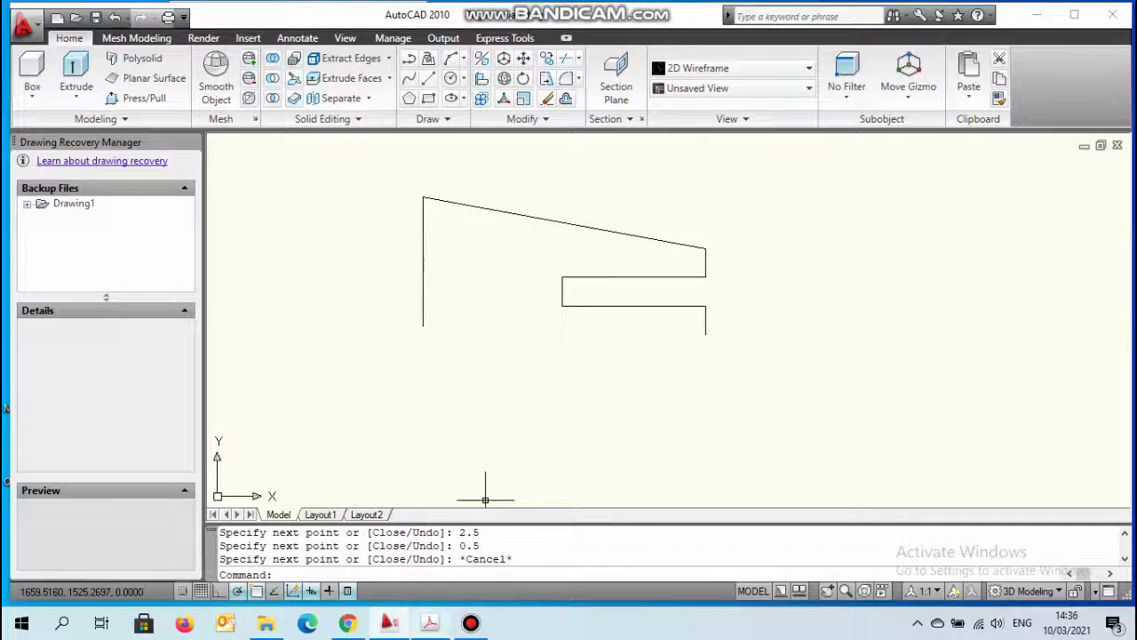
{"action": "key", "text": "alt+Tab"}
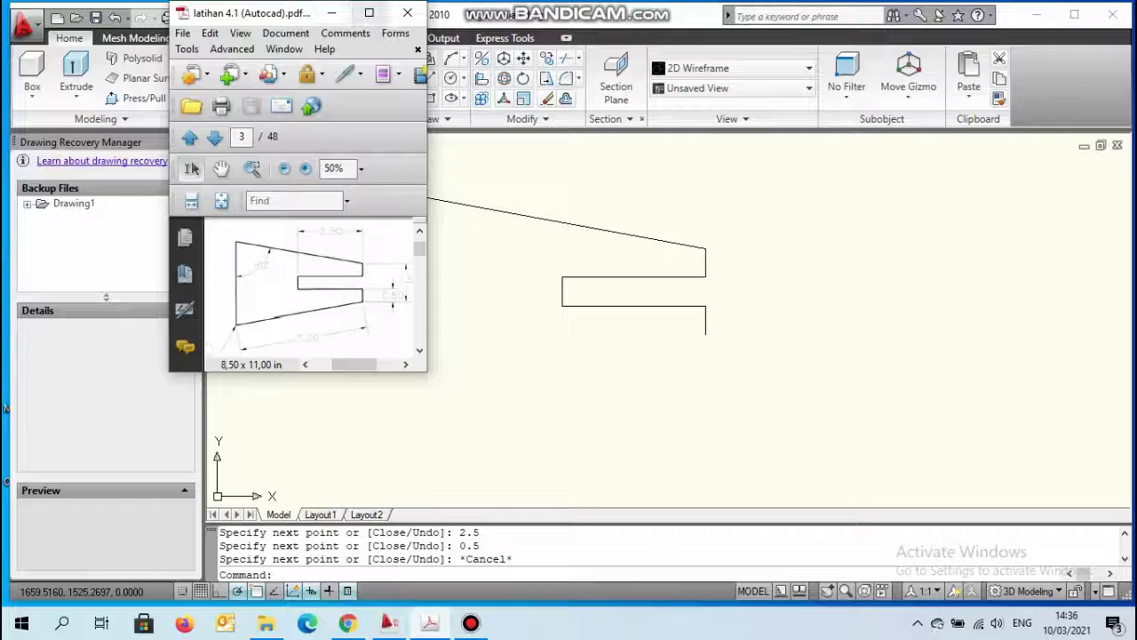
{"action": "left_click", "coordinate": [331, 13]}
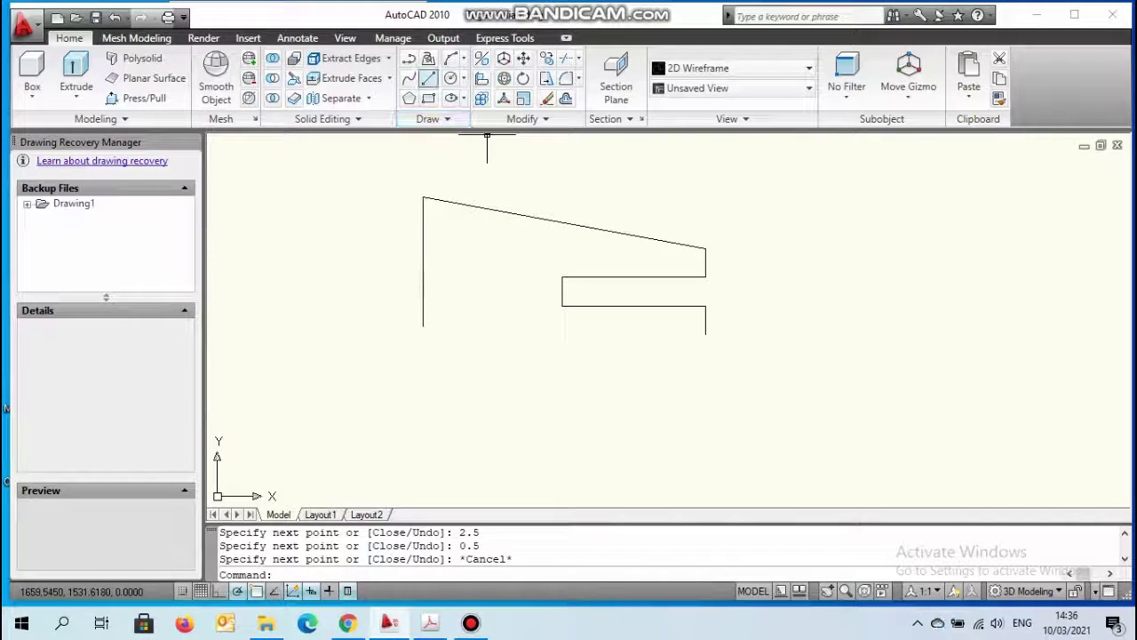
Step: Draw a horizontal line at the slot's middle from the left edge to beyond the right end
{"action": "left_click", "coordinate": [429, 78]}
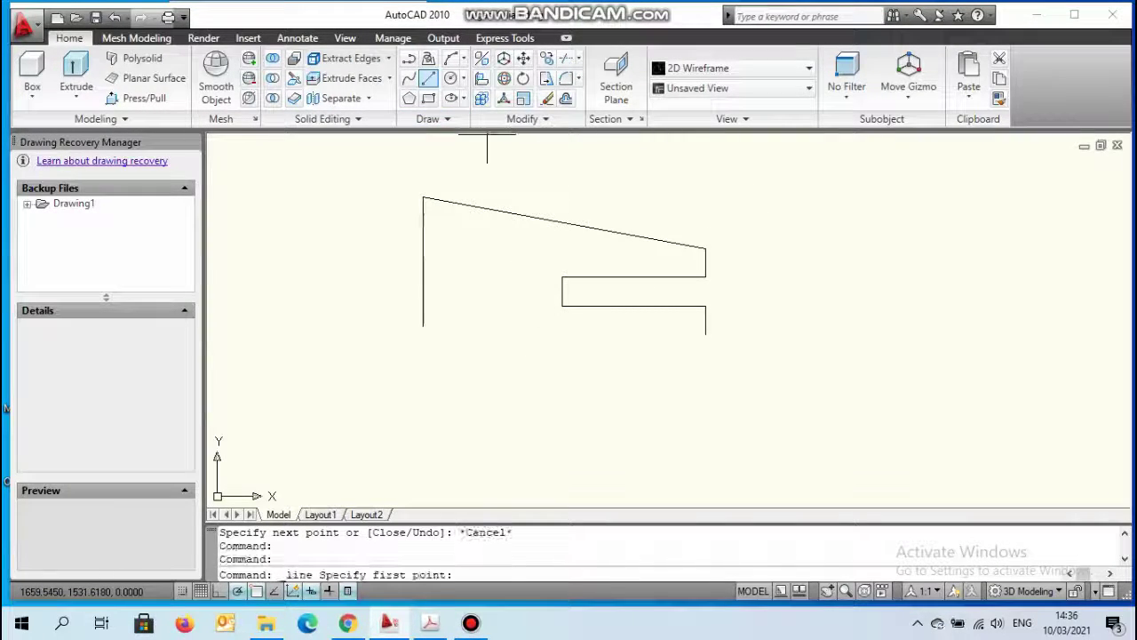
{"action": "left_click", "coordinate": [562, 292]}
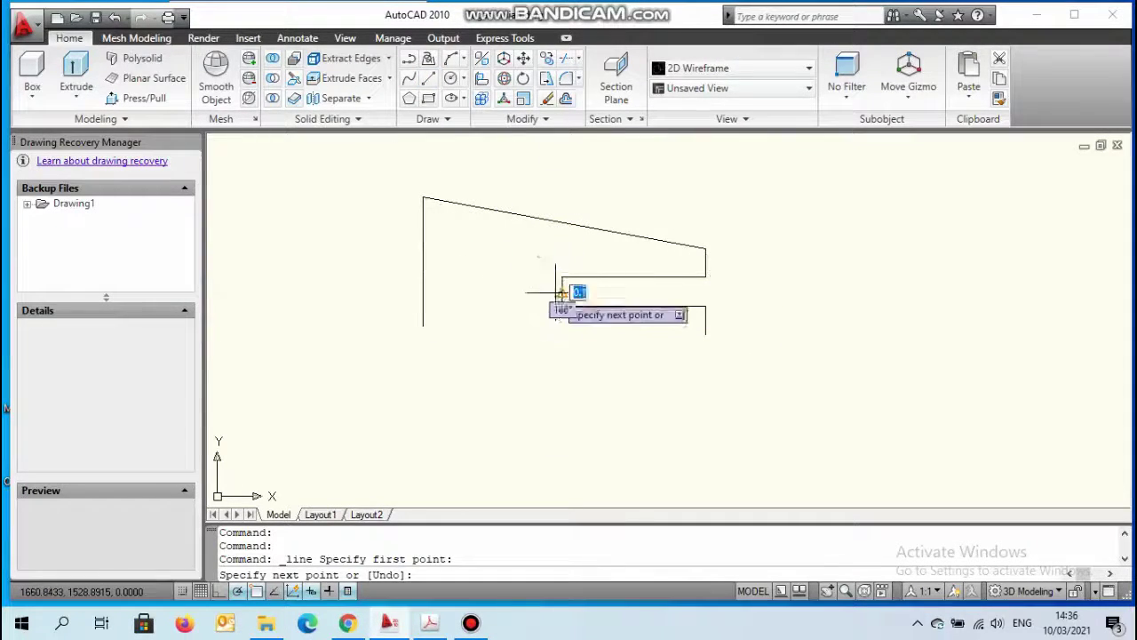
{"action": "left_click", "coordinate": [421, 292]}
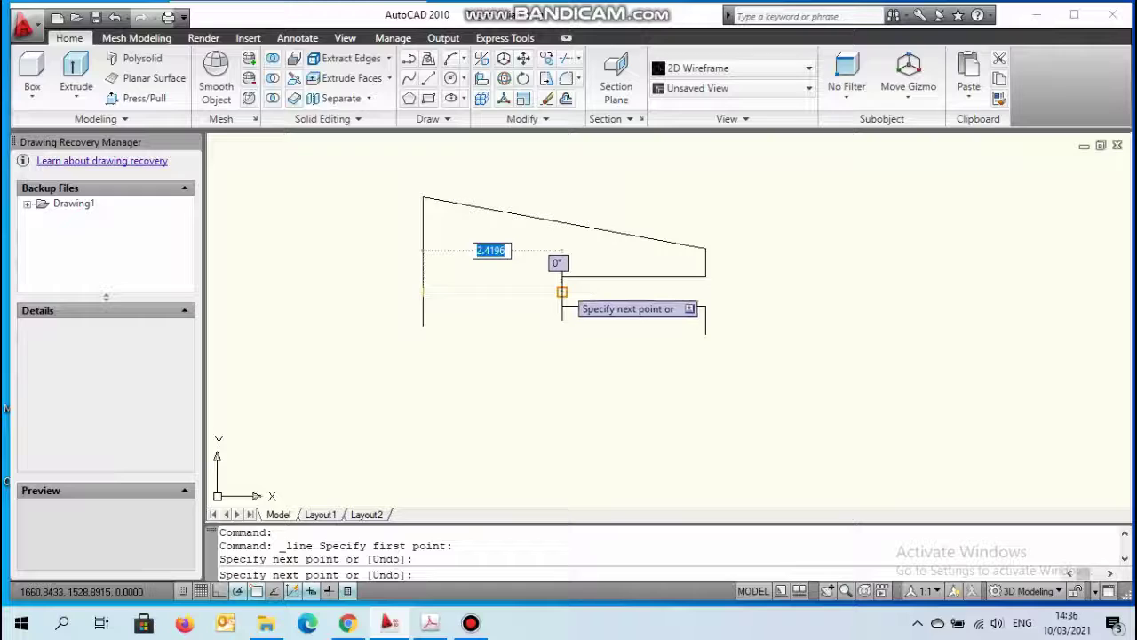
{"action": "left_click", "coordinate": [762, 291]}
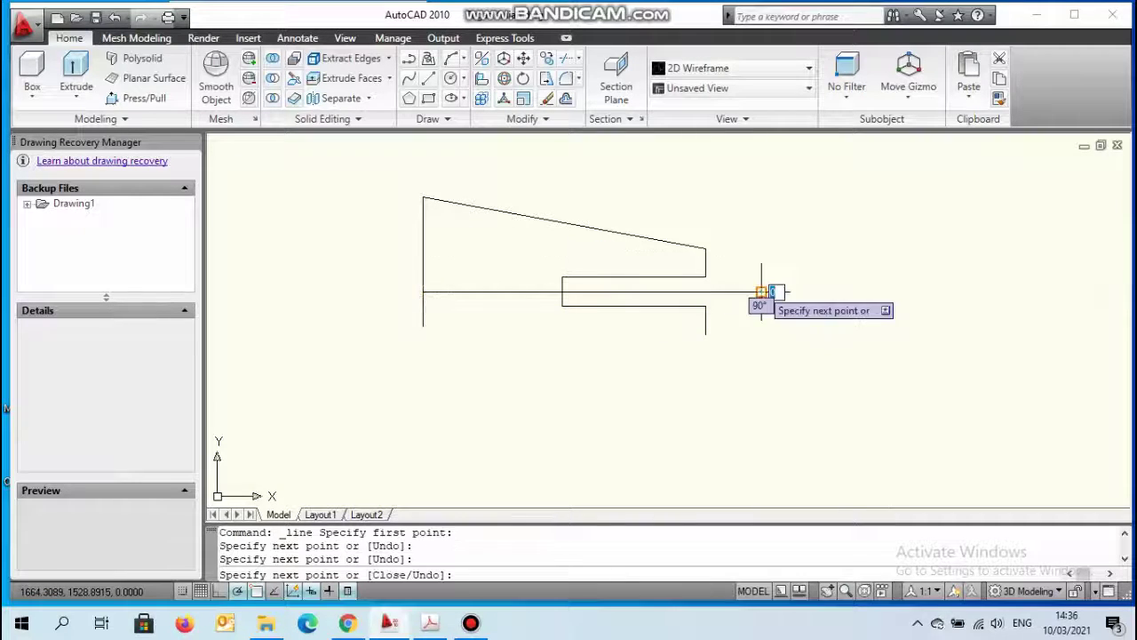
{"action": "key", "text": "Escape"}
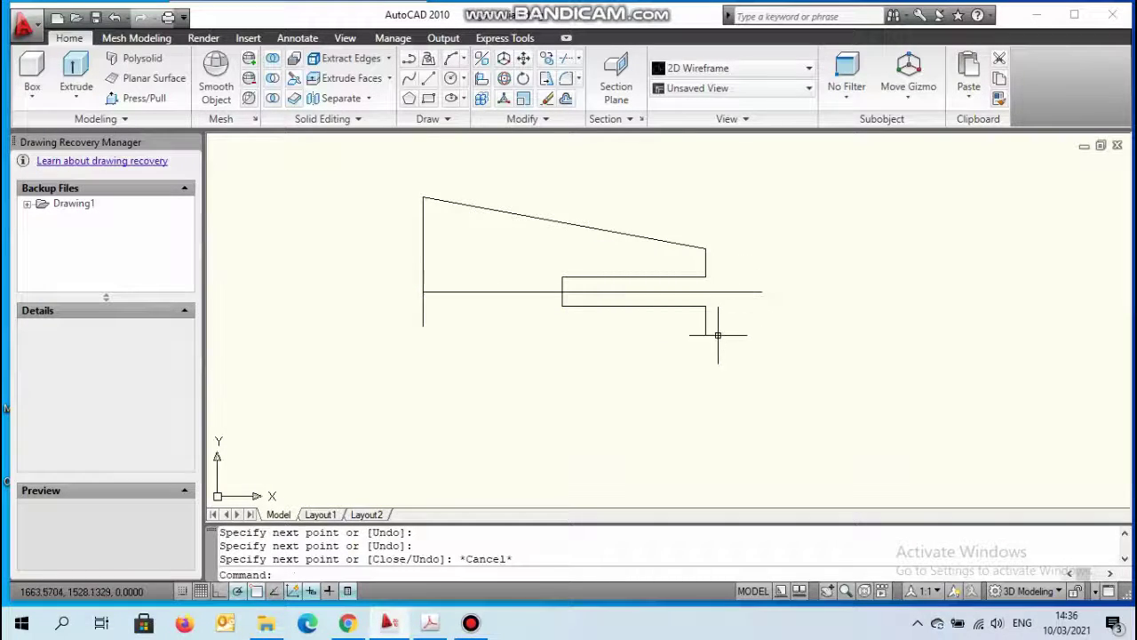
Step: Recentre the view on the tapered shape and expand the Modify panel to show Mirror
{"action": "scroll", "coordinate": [719, 335], "scroll_direction": "down", "scroll_amount": 2}
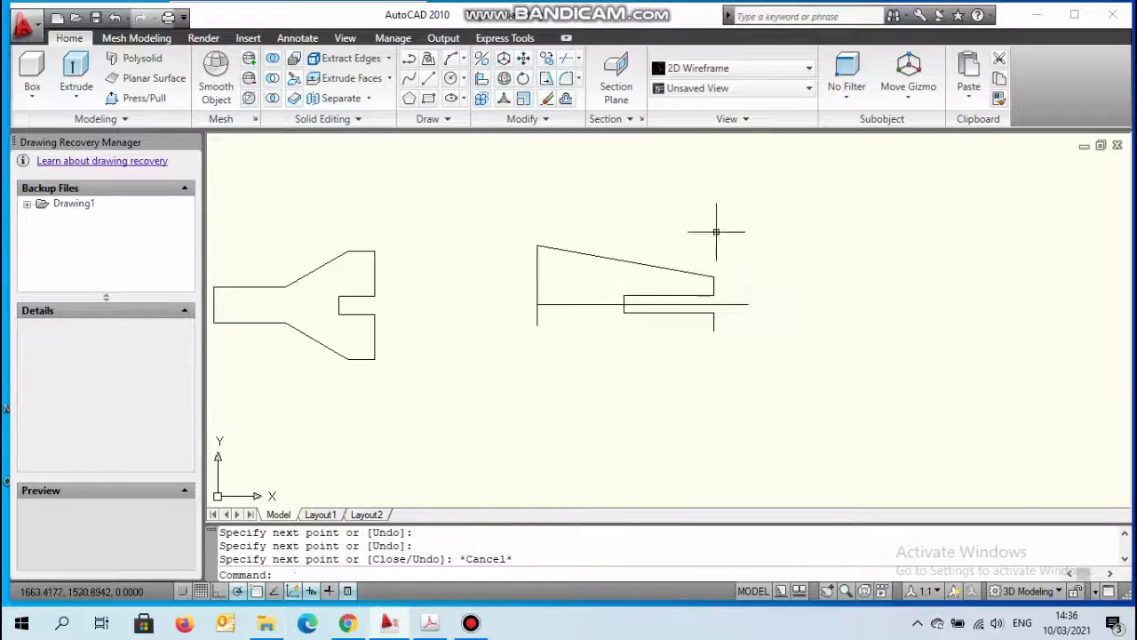
{"action": "mouse_move", "coordinate": [756, 275]}
{"action": "middle_mouse_down"}
{"action": "mouse_move", "coordinate": [688, 284]}
{"action": "mouse_move", "coordinate": [799, 294]}
{"action": "middle_mouse_up"}
{"action": "scroll", "coordinate": [667, 294], "scroll_direction": "up", "scroll_amount": 1}
{"action": "scroll", "coordinate": [668, 294], "scroll_direction": "up", "scroll_amount": 1}
{"action": "scroll", "coordinate": [667, 294], "scroll_direction": "up", "scroll_amount": 1}
{"action": "scroll", "coordinate": [800, 294], "scroll_direction": "down", "scroll_amount": 2}
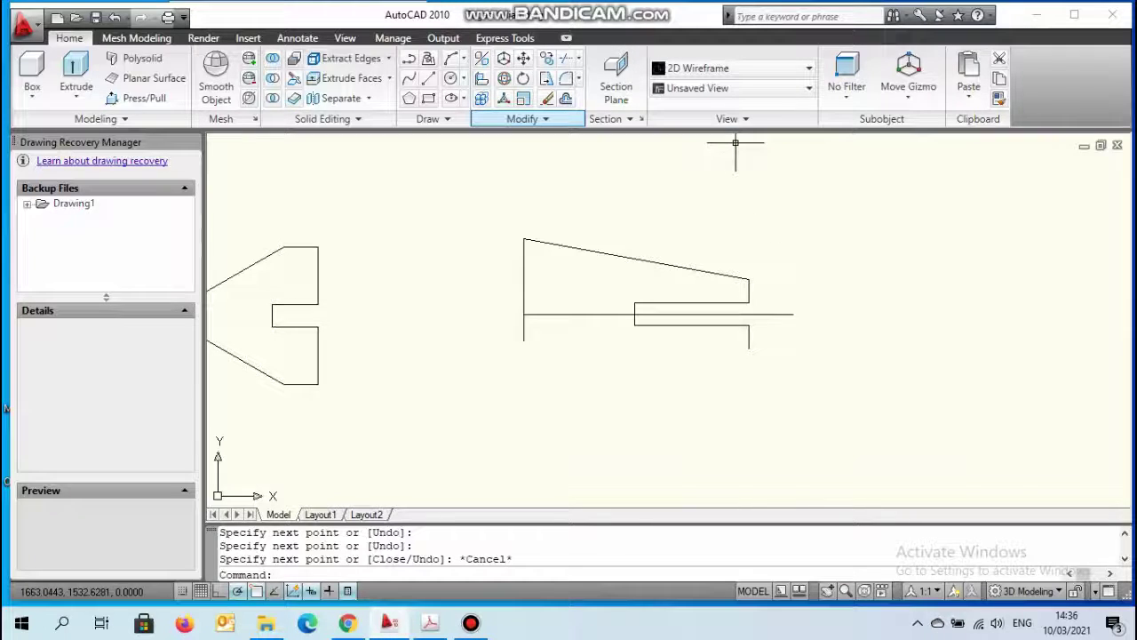
{"action": "left_click", "coordinate": [566, 119]}
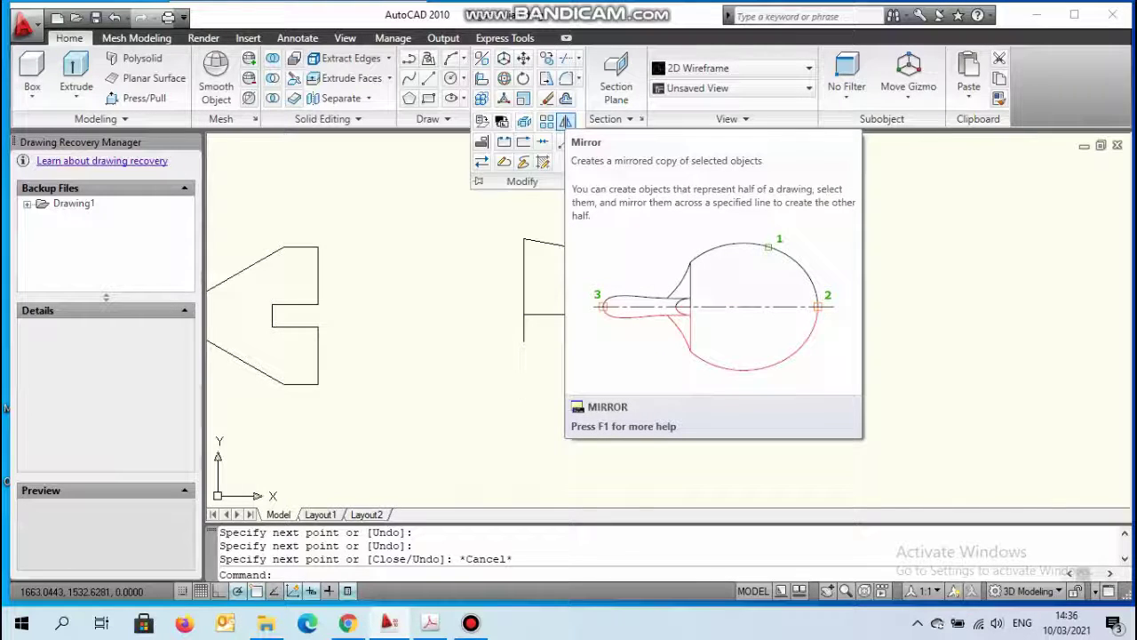
Step: Start Mirror and select the sloped top edge as the object to mirror
{"action": "left_click", "coordinate": [566, 122]}
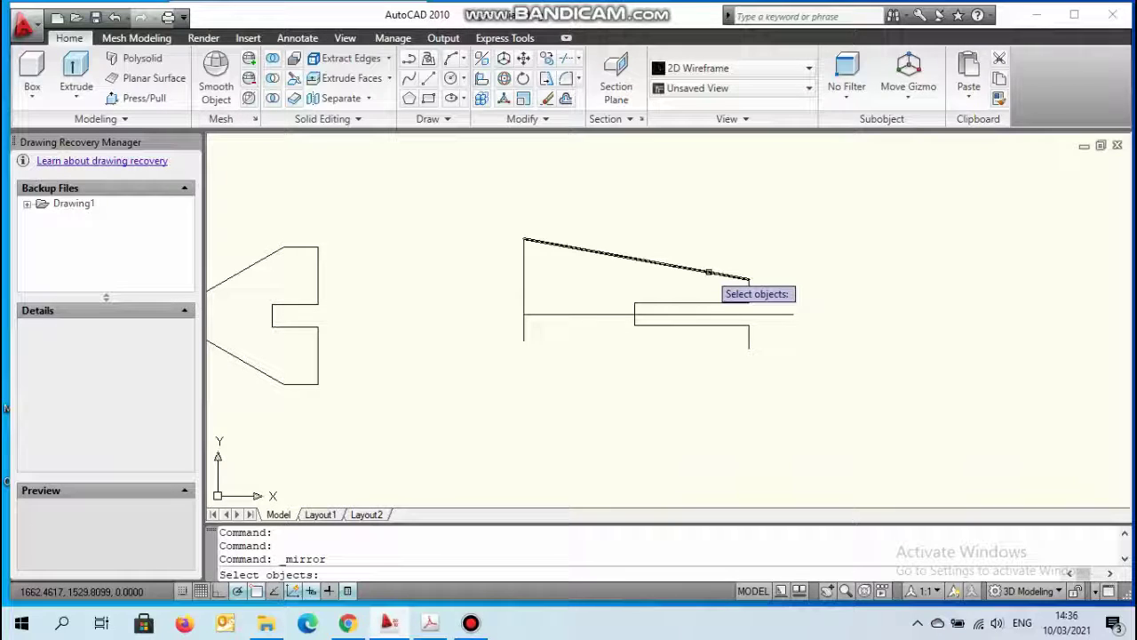
{"action": "left_click", "coordinate": [708, 271]}
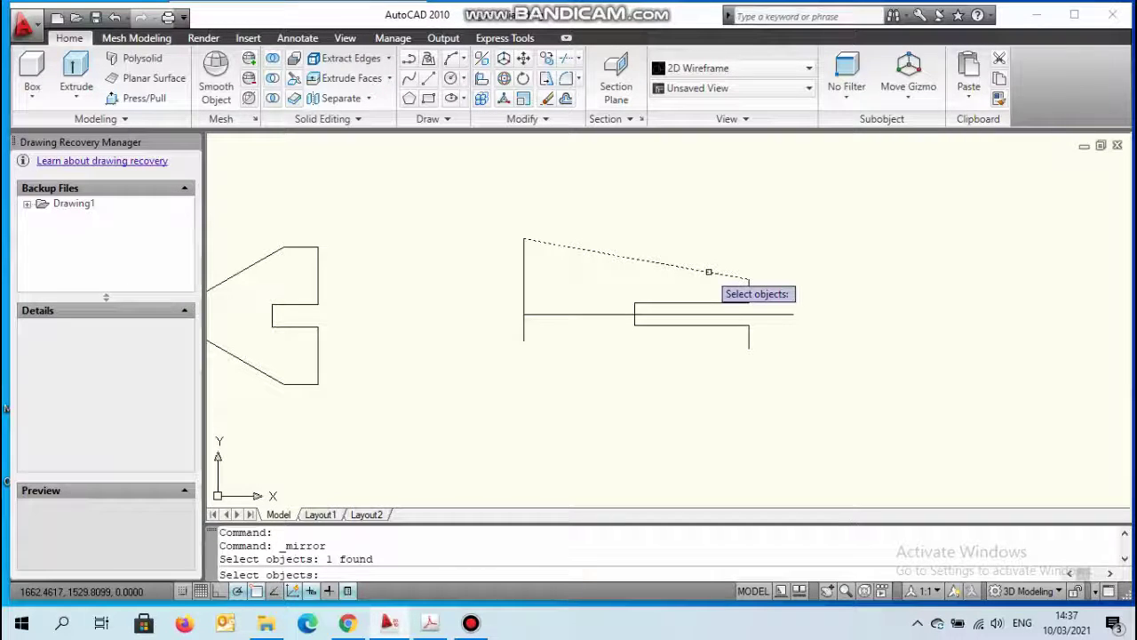
{"action": "key", "text": "Return"}
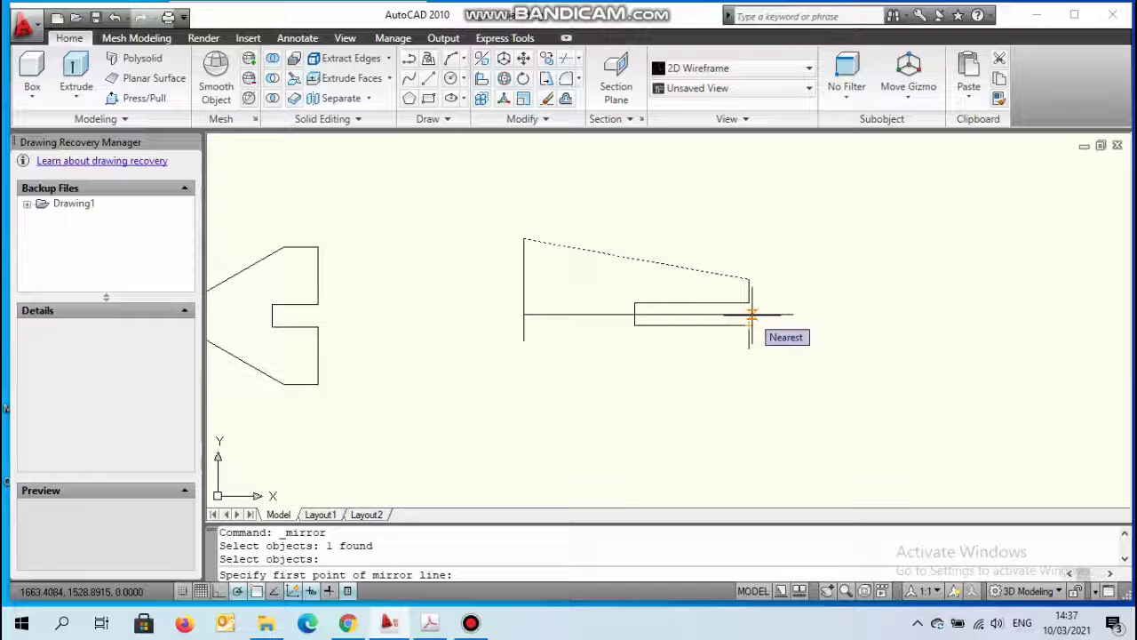
{"action": "key", "text": "Return"}
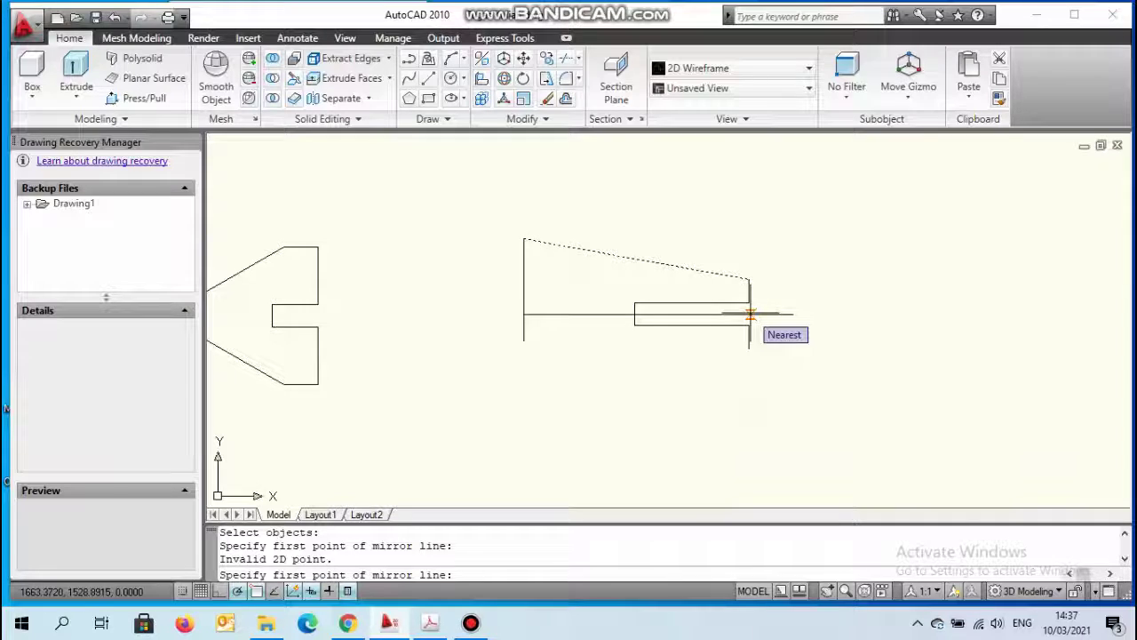
{"action": "key", "text": "Return"}
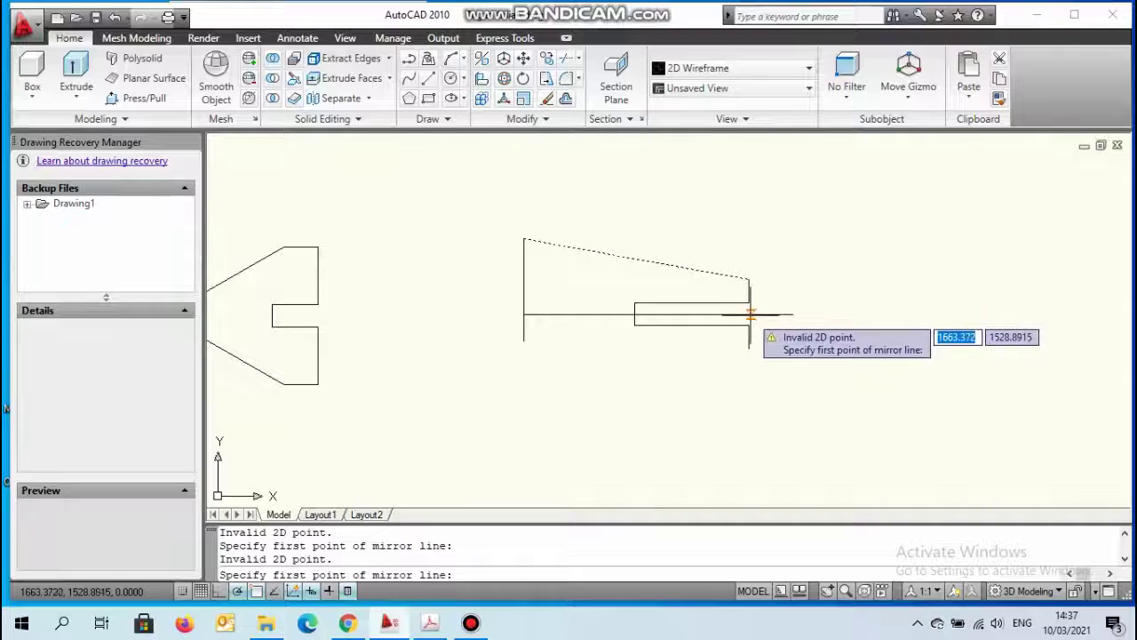
Step: Mirror it about two points on the centreline, keeping the original edge
{"action": "left_click", "coordinate": [749, 315]}
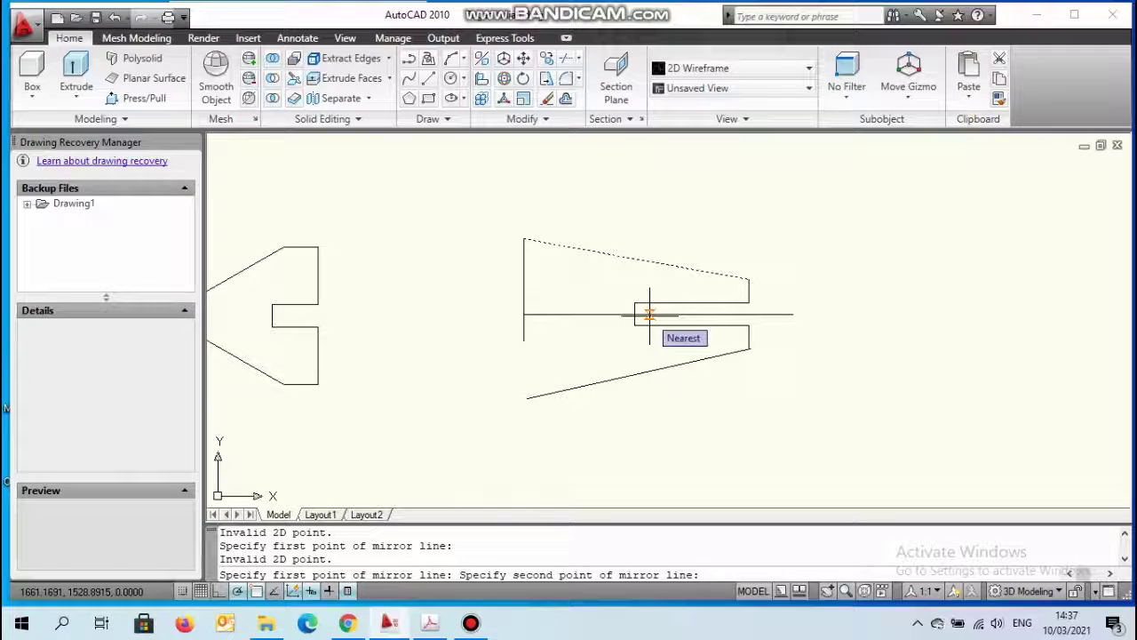
{"action": "left_click", "coordinate": [649, 313]}
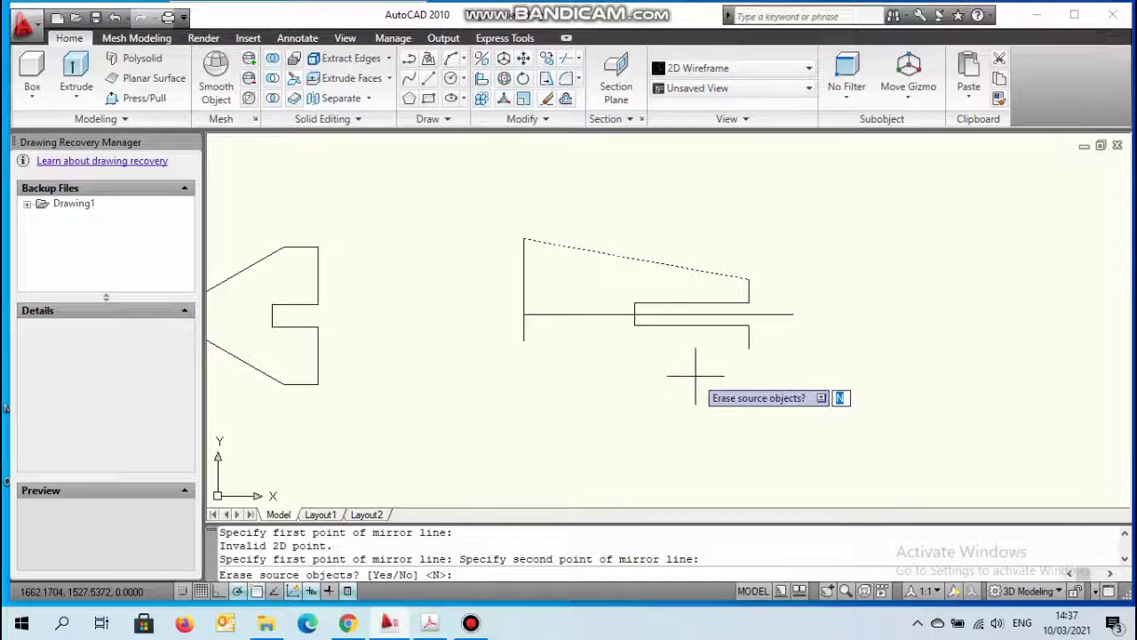
{"action": "key", "text": "Return"}
{"action": "scroll", "coordinate": [716, 364], "scroll_direction": "up", "scroll_amount": 2}
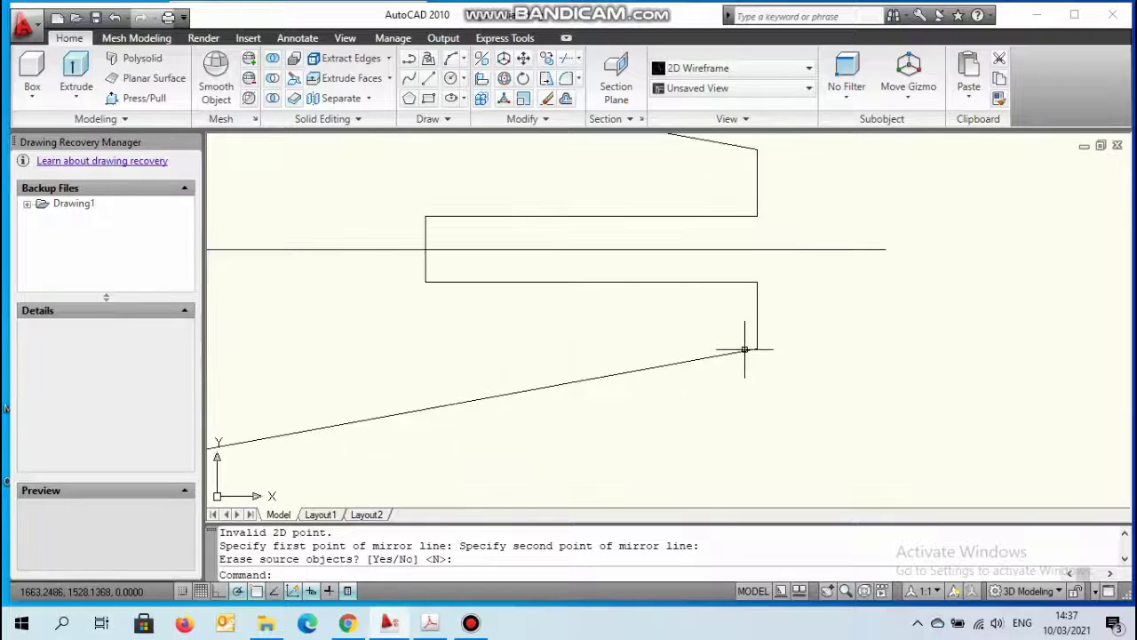
{"action": "scroll", "coordinate": [801, 352], "scroll_direction": "up", "scroll_amount": 1}
{"action": "scroll", "coordinate": [694, 327], "scroll_direction": "down", "scroll_amount": 2}
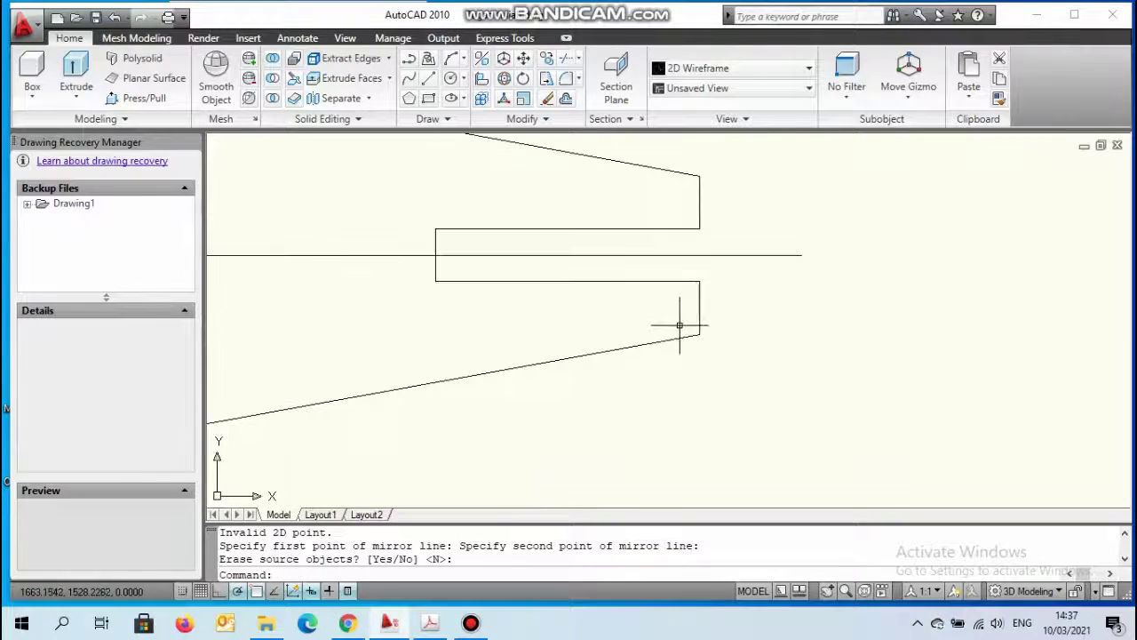
{"action": "scroll", "coordinate": [681, 323], "scroll_direction": "down", "scroll_amount": 2}
{"action": "middle_click_drag", "start_coordinate": [404, 304], "coordinate": [624, 301]}
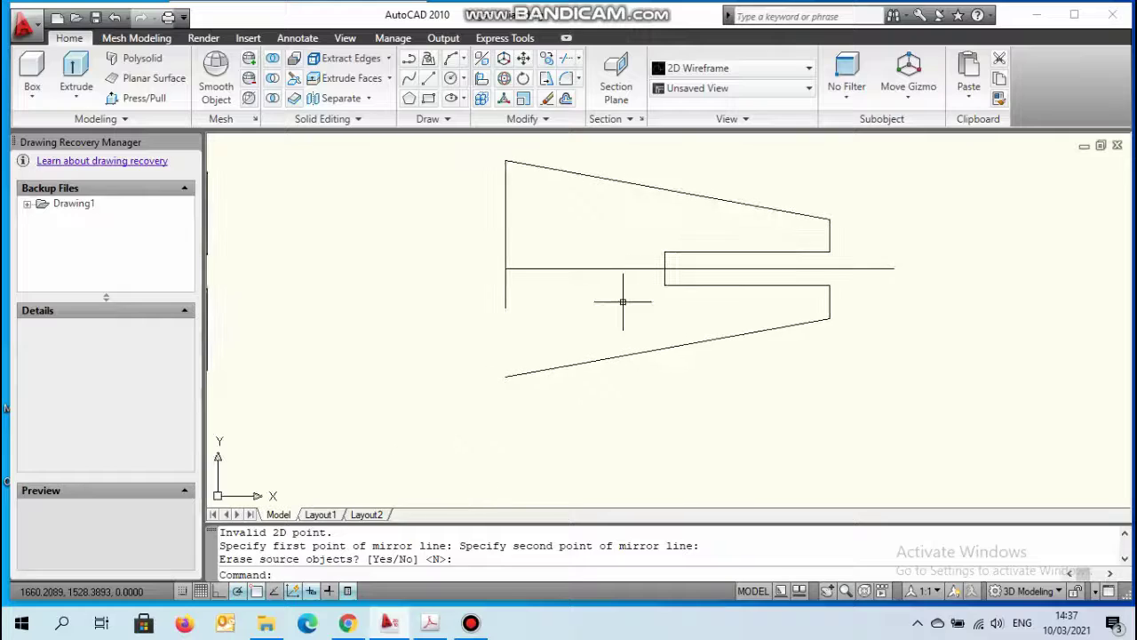
Step: Erase the left vertical line, the horizontal centreline and the stray horizontal line
{"action": "left_click", "coordinate": [507, 230]}
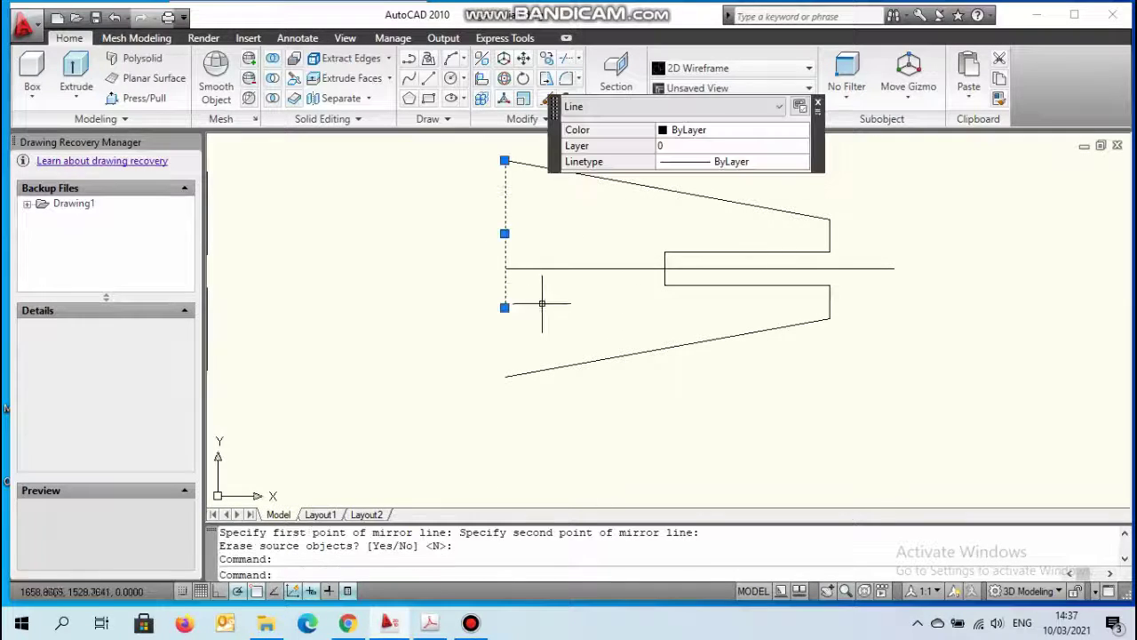
{"action": "key", "text": "Delete"}
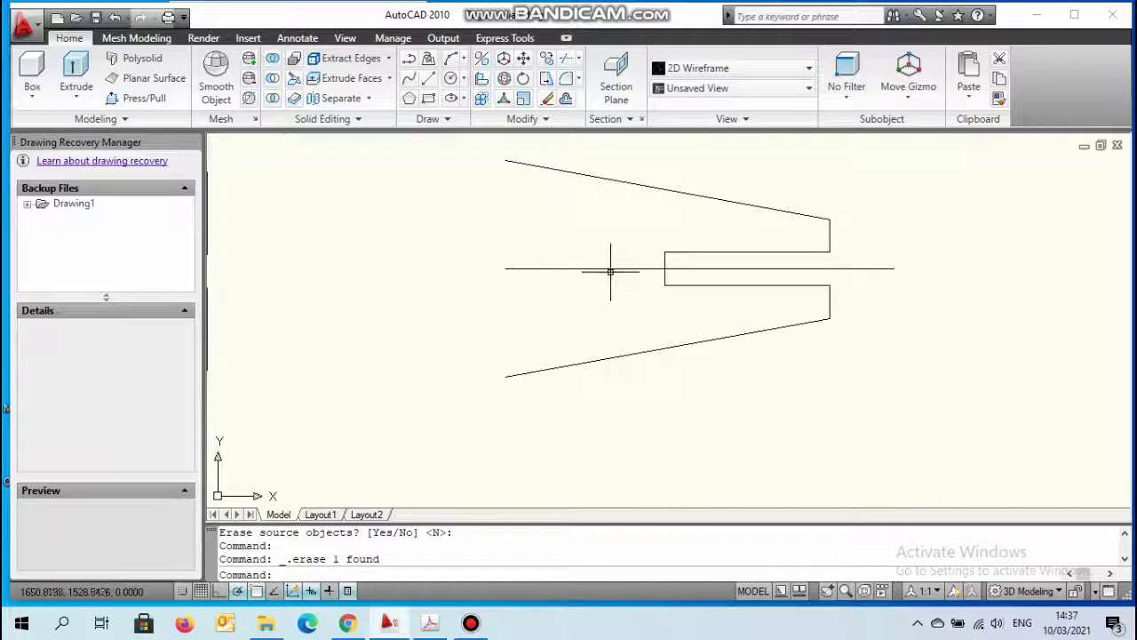
{"action": "left_click", "coordinate": [611, 268]}
{"action": "key", "text": "Delete"}
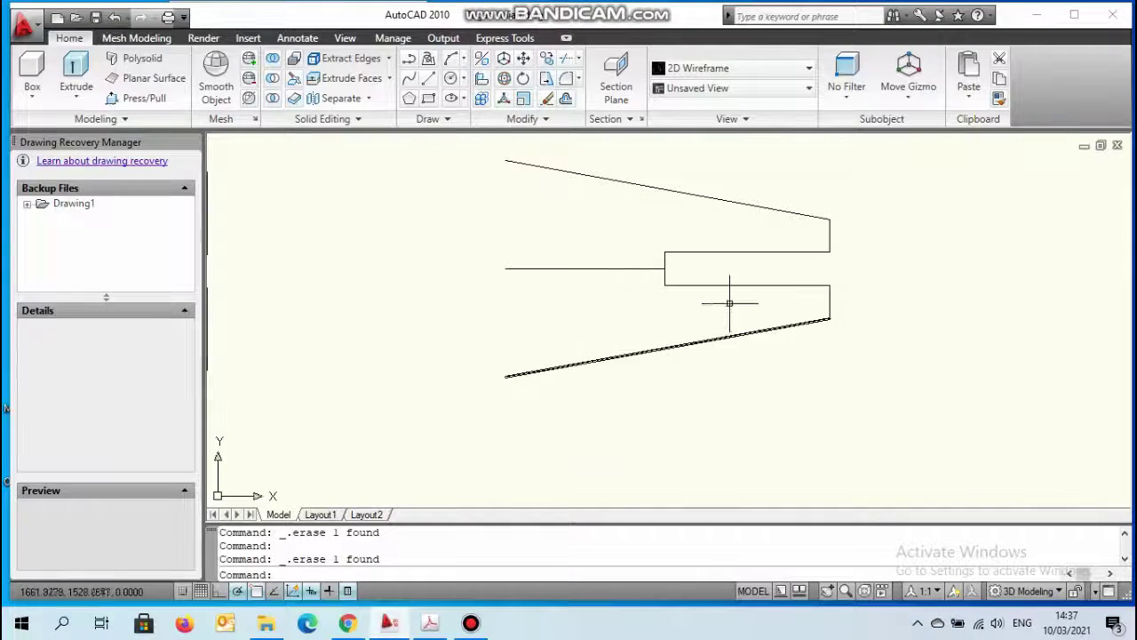
{"action": "left_click", "coordinate": [625, 268]}
{"action": "key", "text": "Delete"}
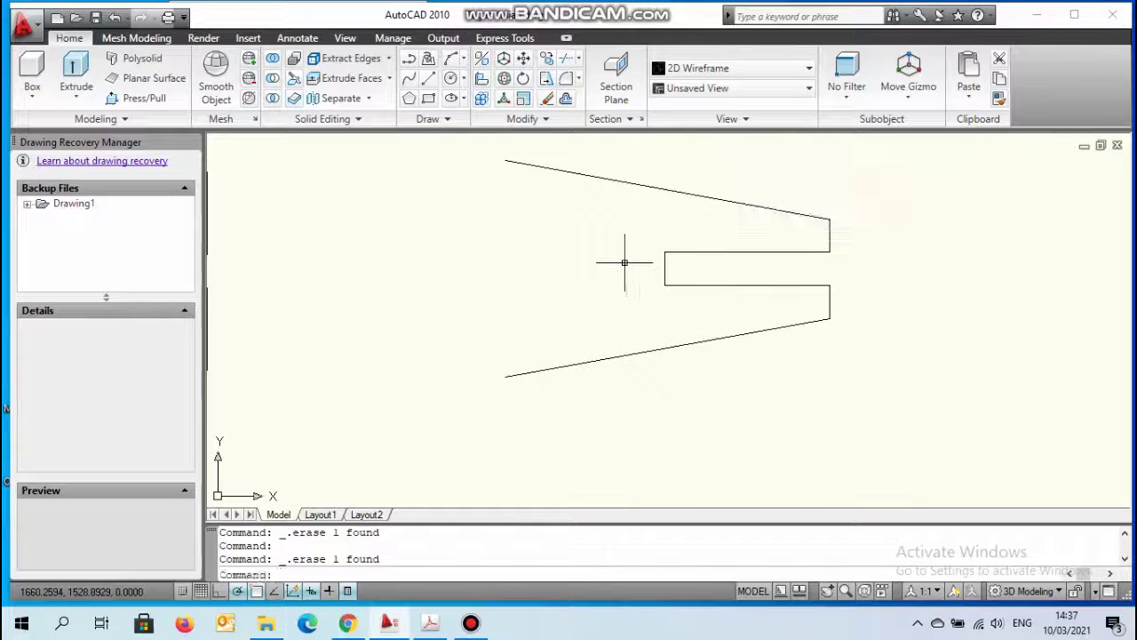
Step: Draw a vertical line from the top-left corner to the bottom-left corner to close the outline
{"action": "left_click", "coordinate": [428, 77]}
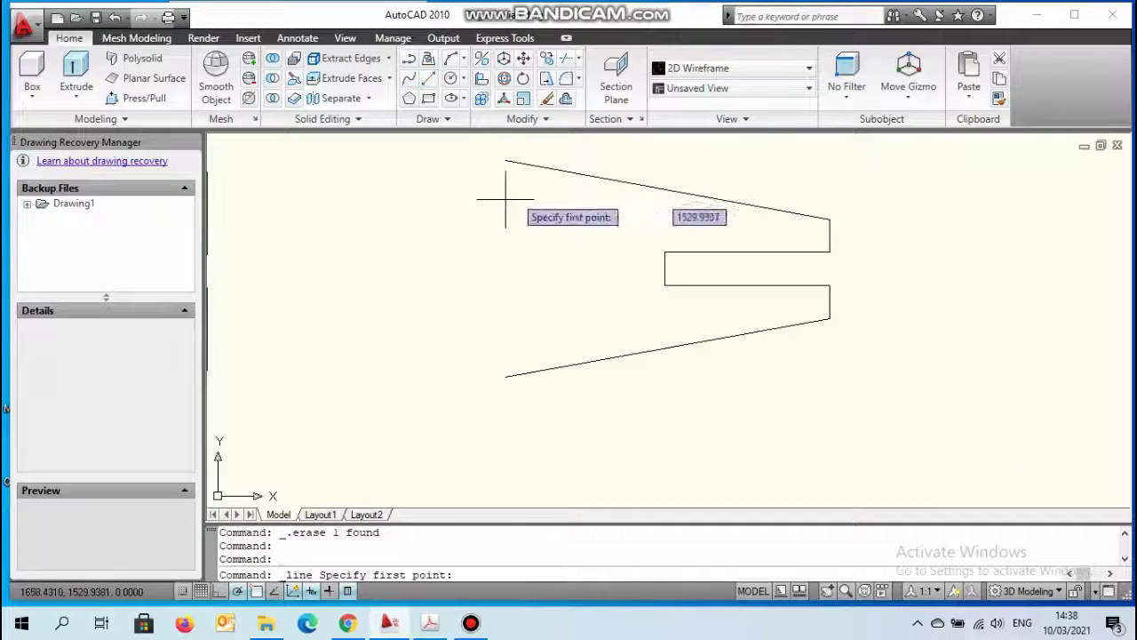
{"action": "left_click", "coordinate": [505, 161]}
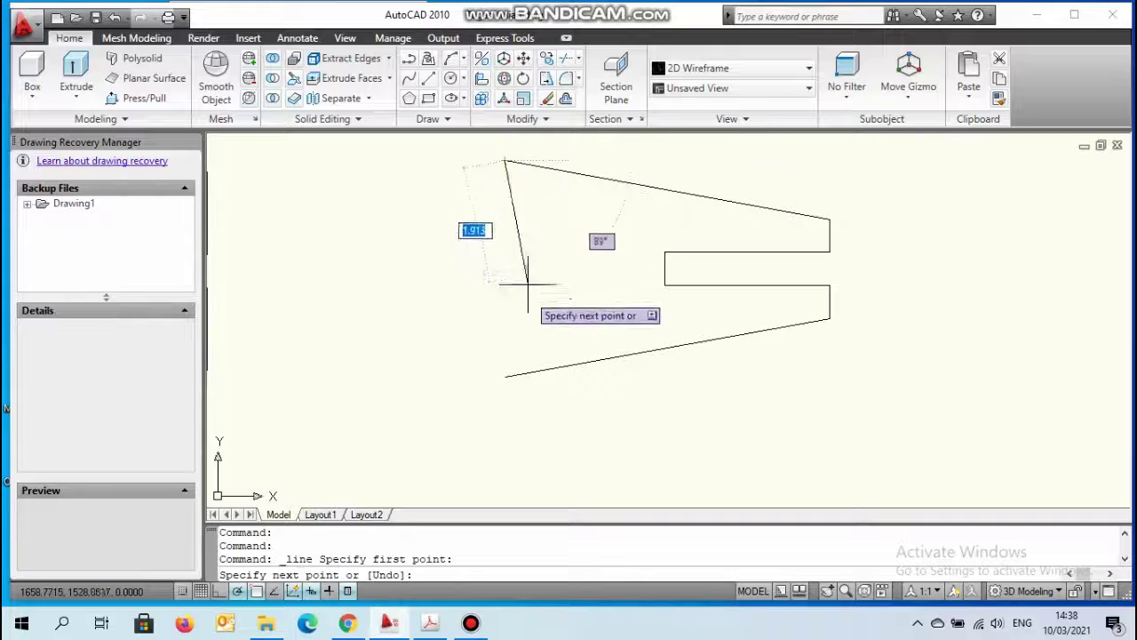
{"action": "left_click", "coordinate": [505, 377]}
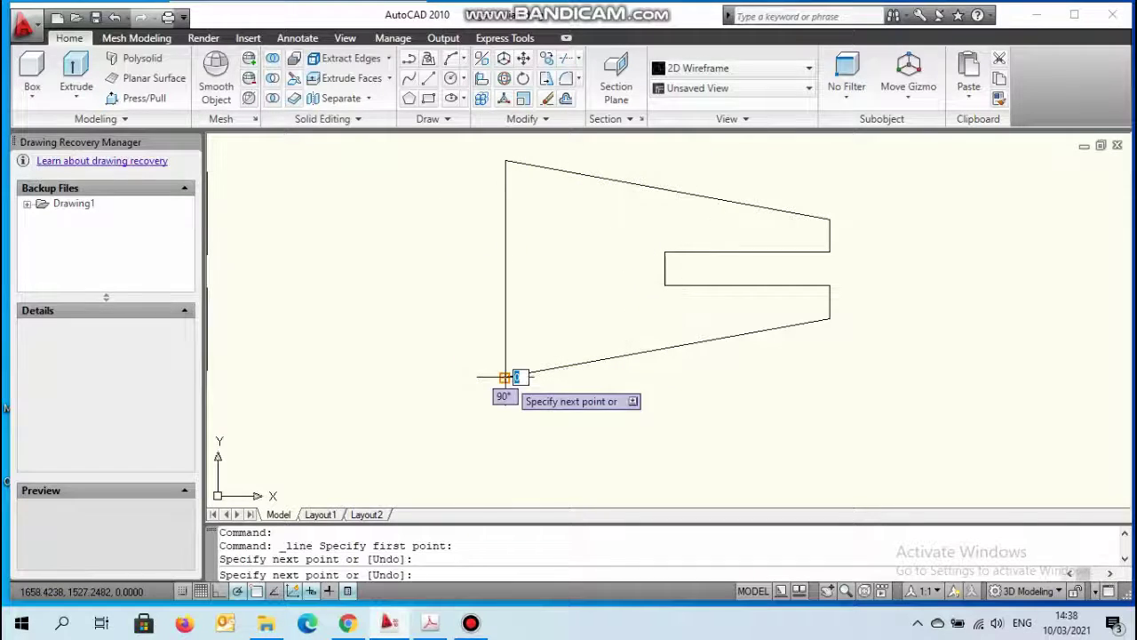
{"action": "key", "text": "Escape"}
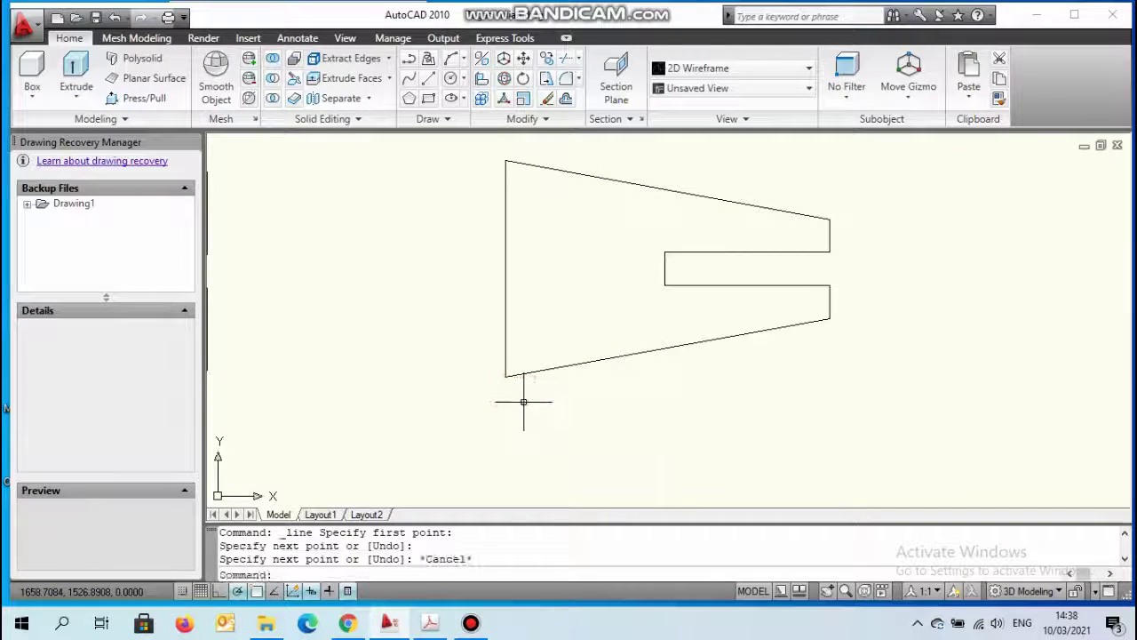
{"action": "middle_click_drag", "start_coordinate": [670, 333], "coordinate": [626, 371]}
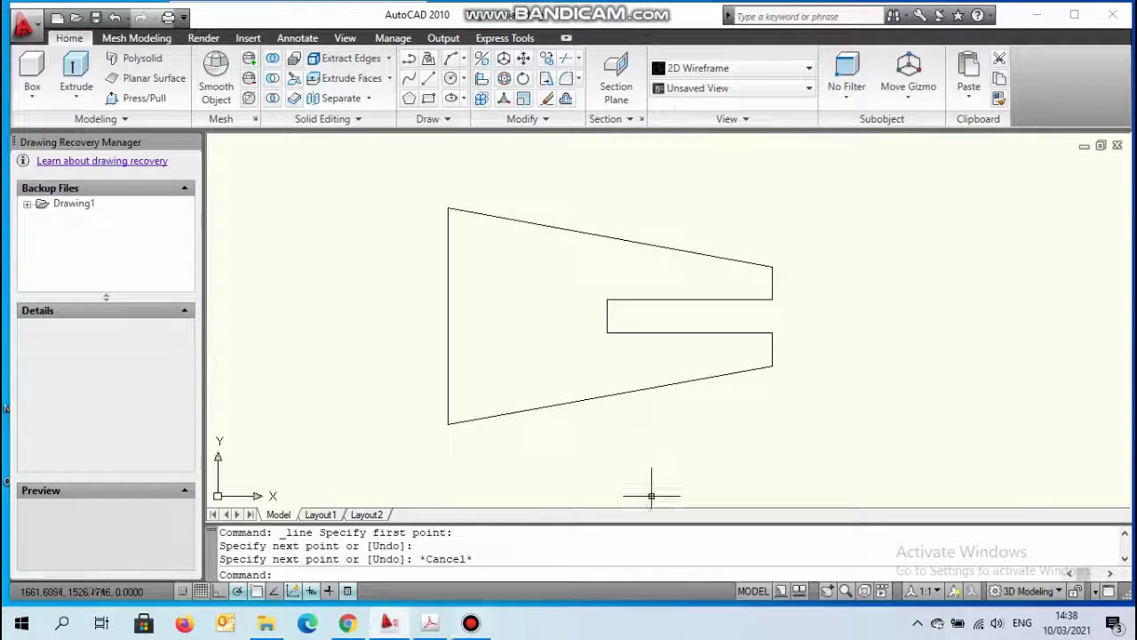
{"action": "mouse_move", "coordinate": [430, 623]}
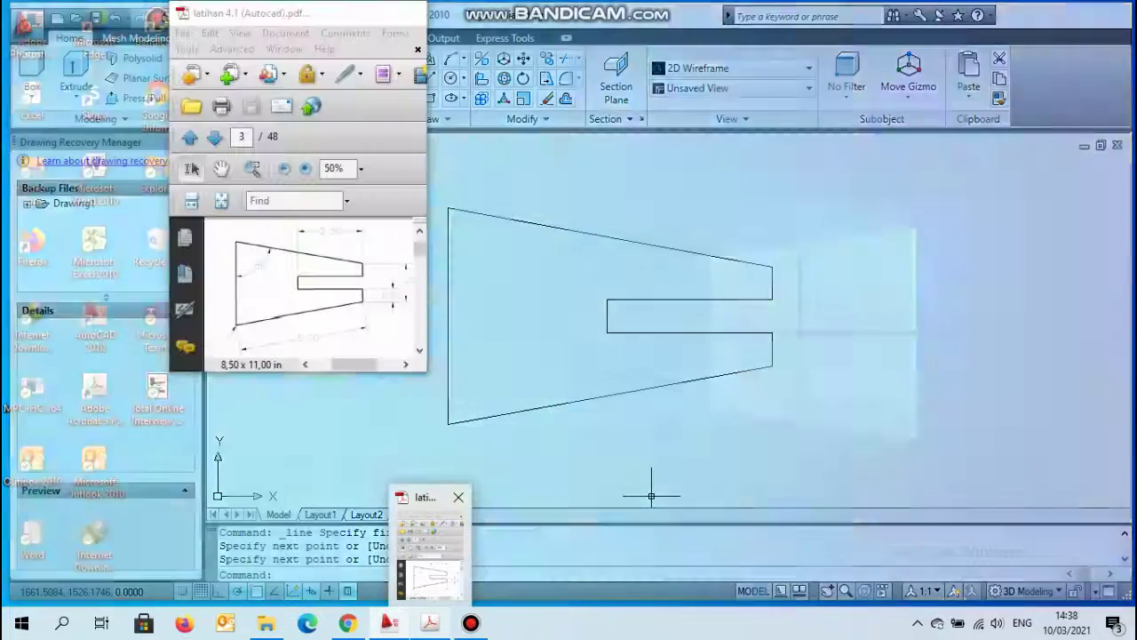
{"action": "left_click", "coordinate": [430, 547]}
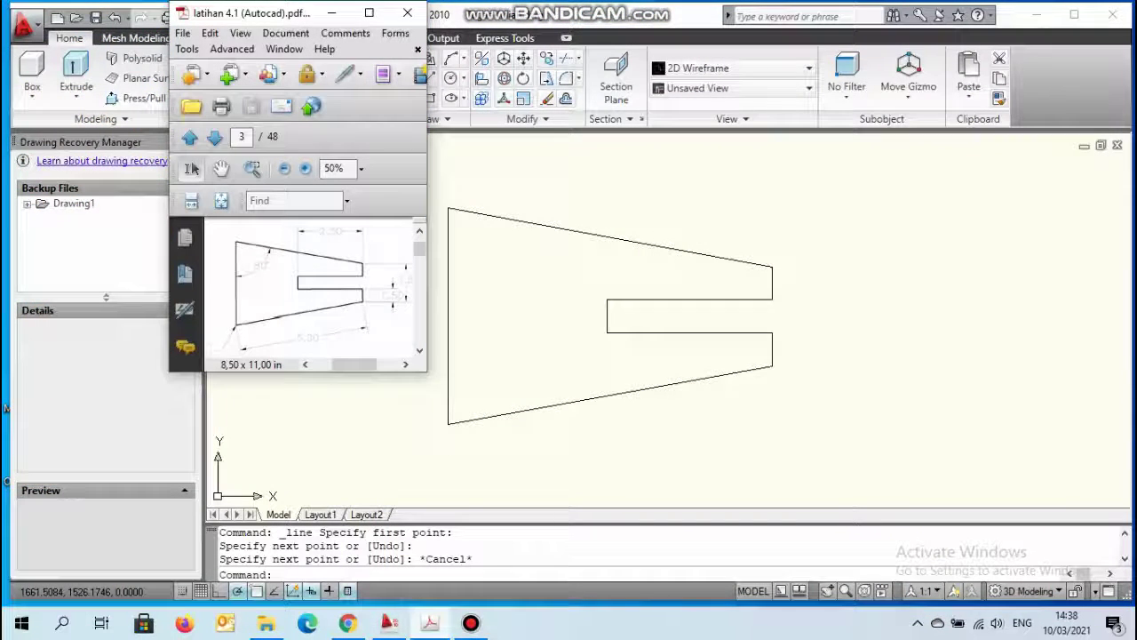
{"action": "left_click", "coordinate": [757, 412]}
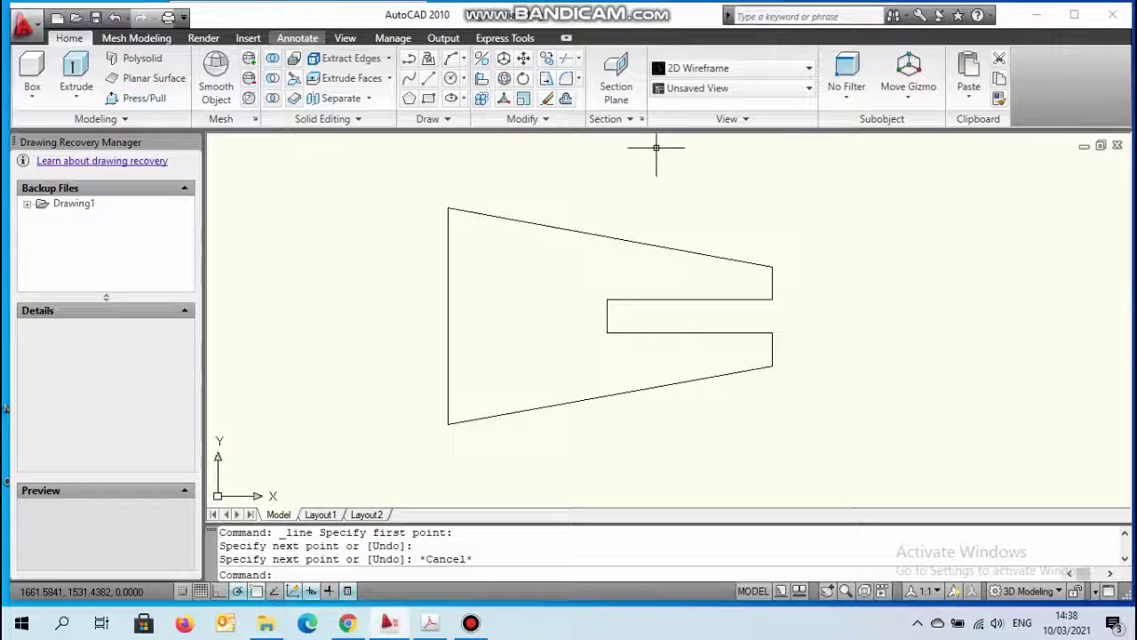
Step: Measure the angle between the left edge and the top sloped edge with an Angular dimension, without placing it
{"action": "left_click", "coordinate": [297, 37]}
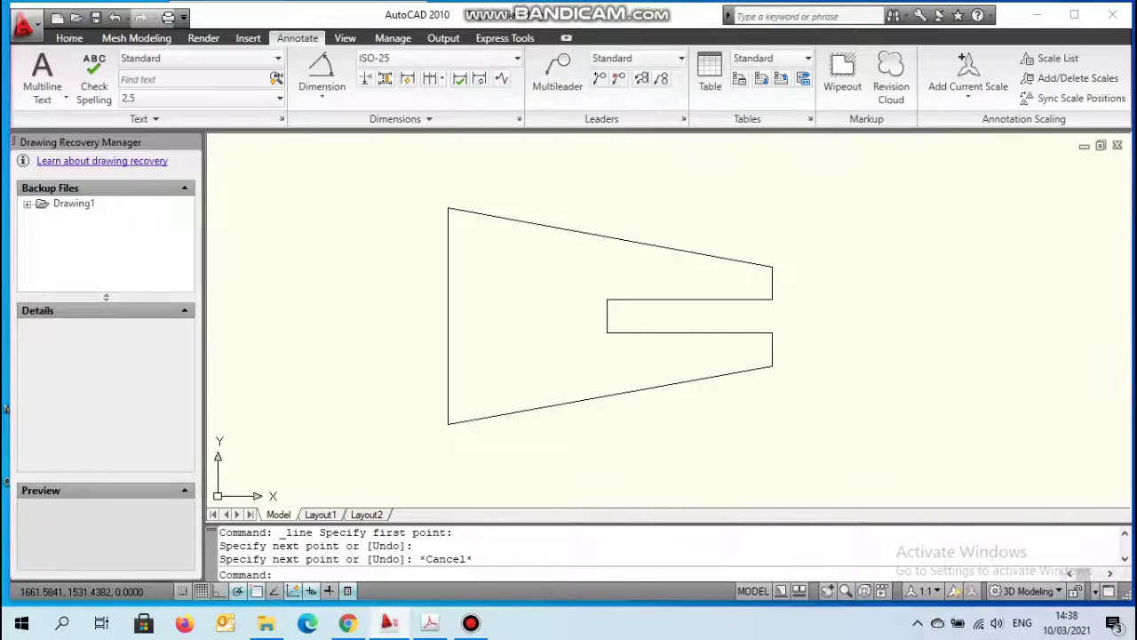
{"action": "left_click", "coordinate": [321, 89]}
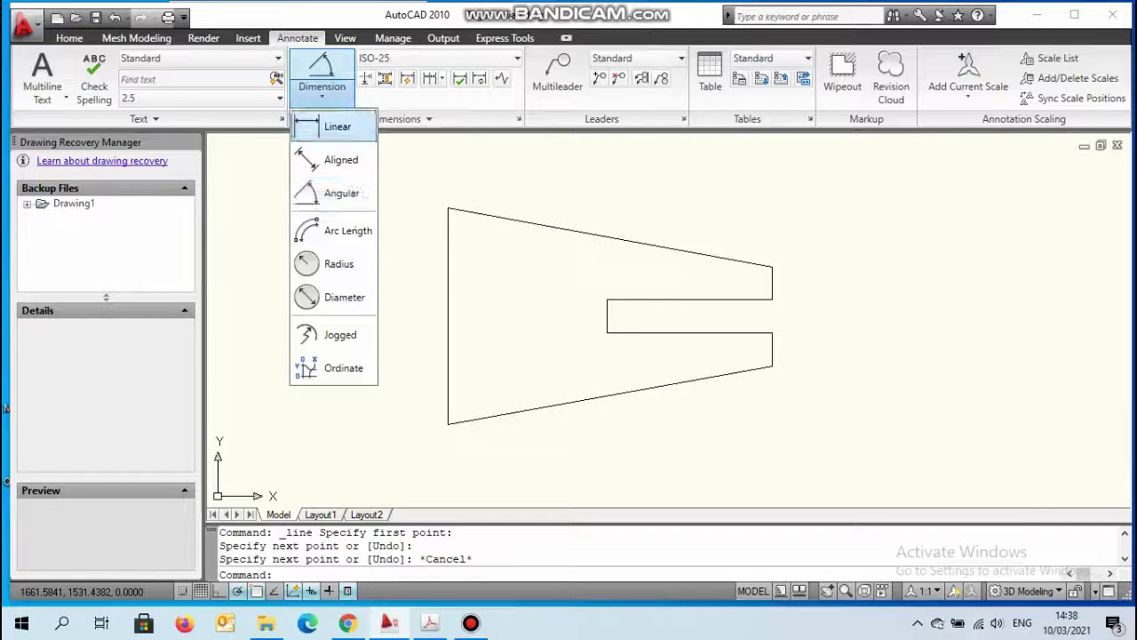
{"action": "left_click", "coordinate": [336, 193]}
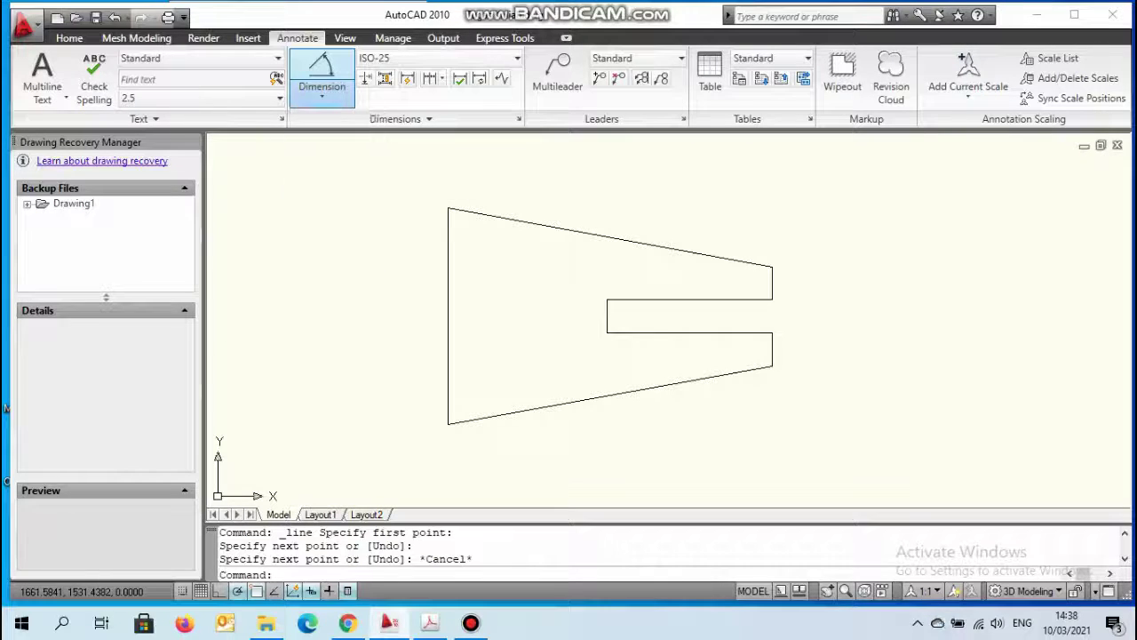
{"action": "left_click", "coordinate": [449, 269]}
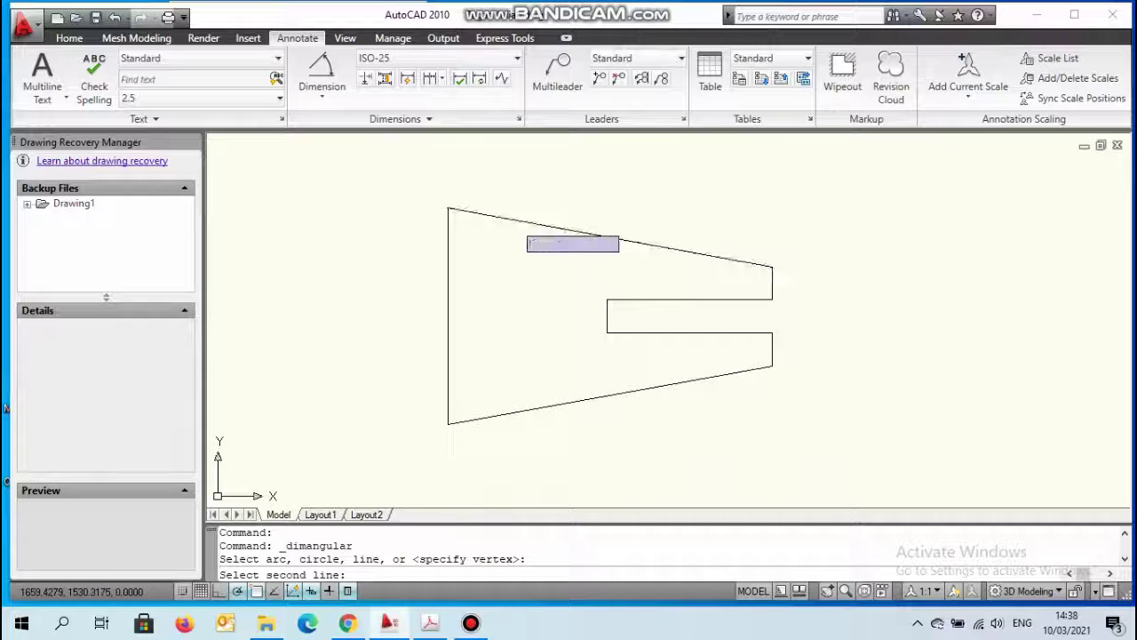
{"action": "left_click", "coordinate": [514, 219]}
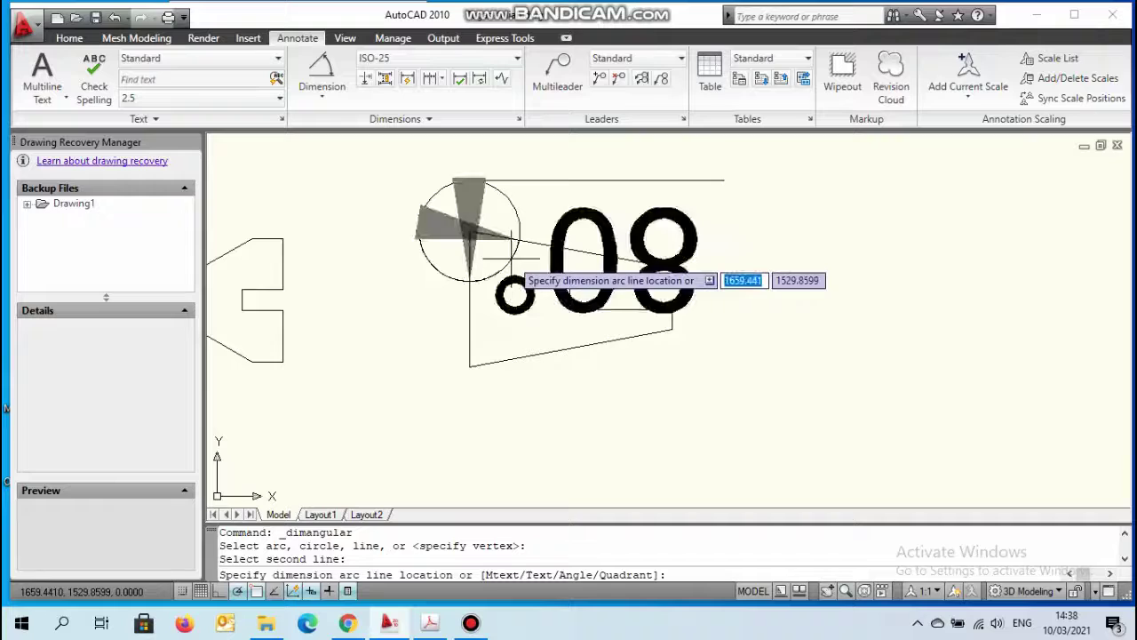
{"action": "key", "text": "Escape"}
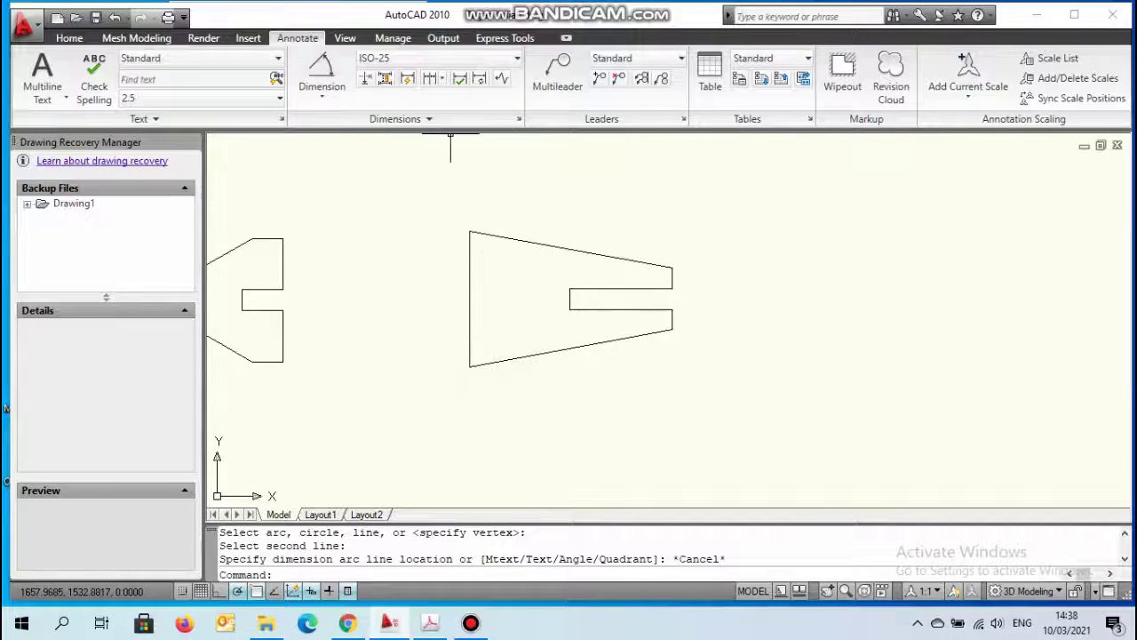
Step: Measure the left-to-bottom sloped edge angle without placing it, then zoom out to show all three outlines
{"action": "left_click", "coordinate": [322, 93]}
{"action": "left_click", "coordinate": [342, 189]}
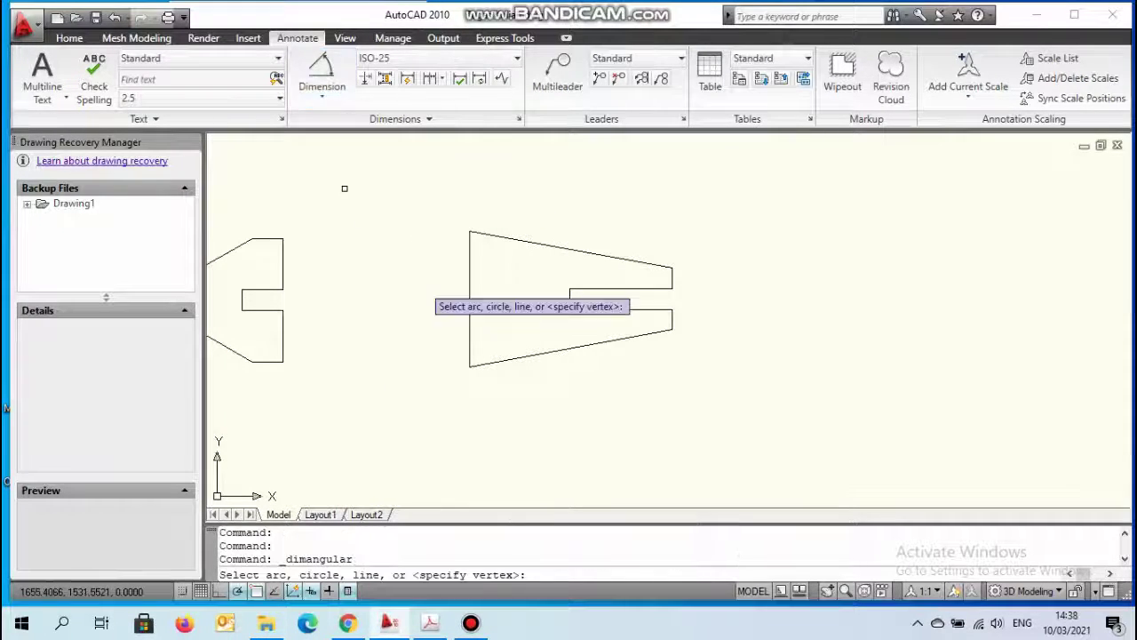
{"action": "left_click", "coordinate": [469, 334]}
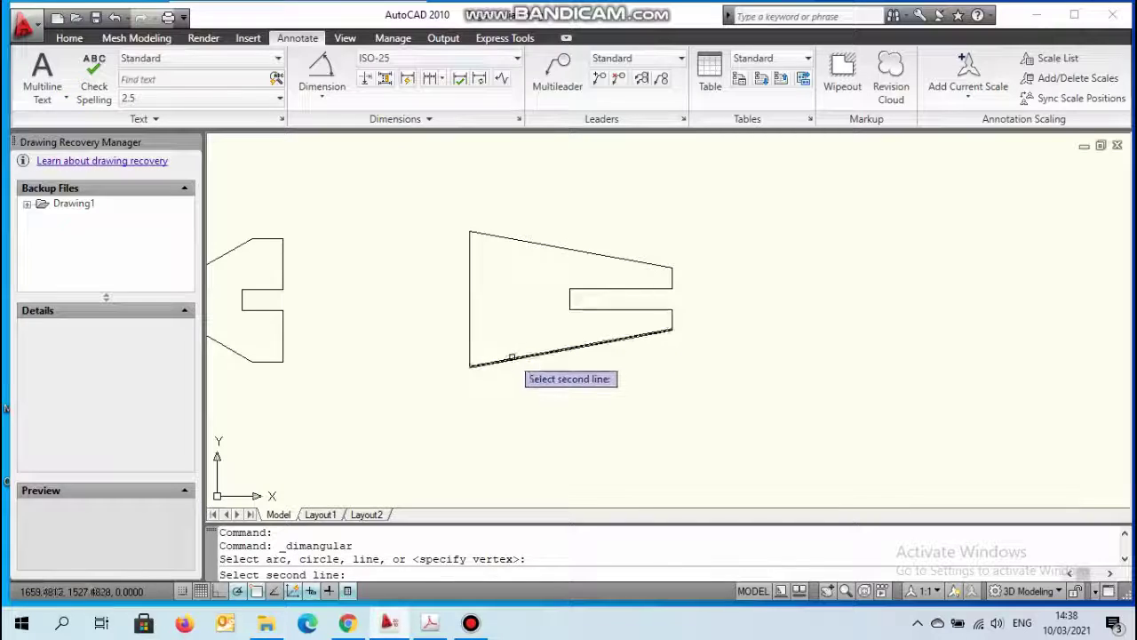
{"action": "left_click", "coordinate": [513, 358]}
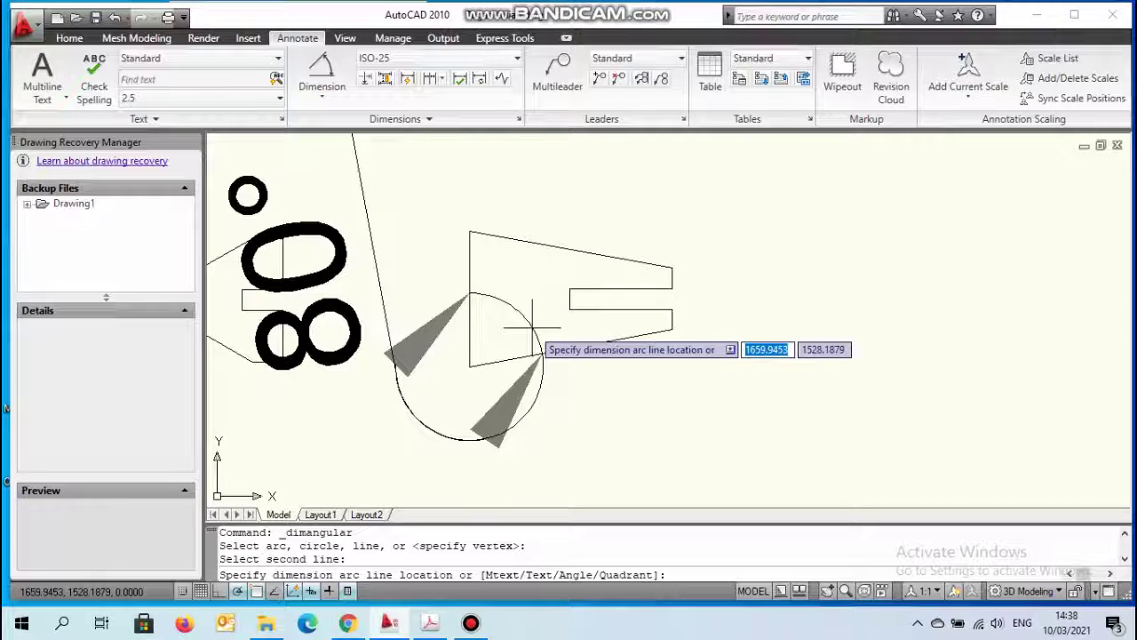
{"action": "key", "text": "Escape"}
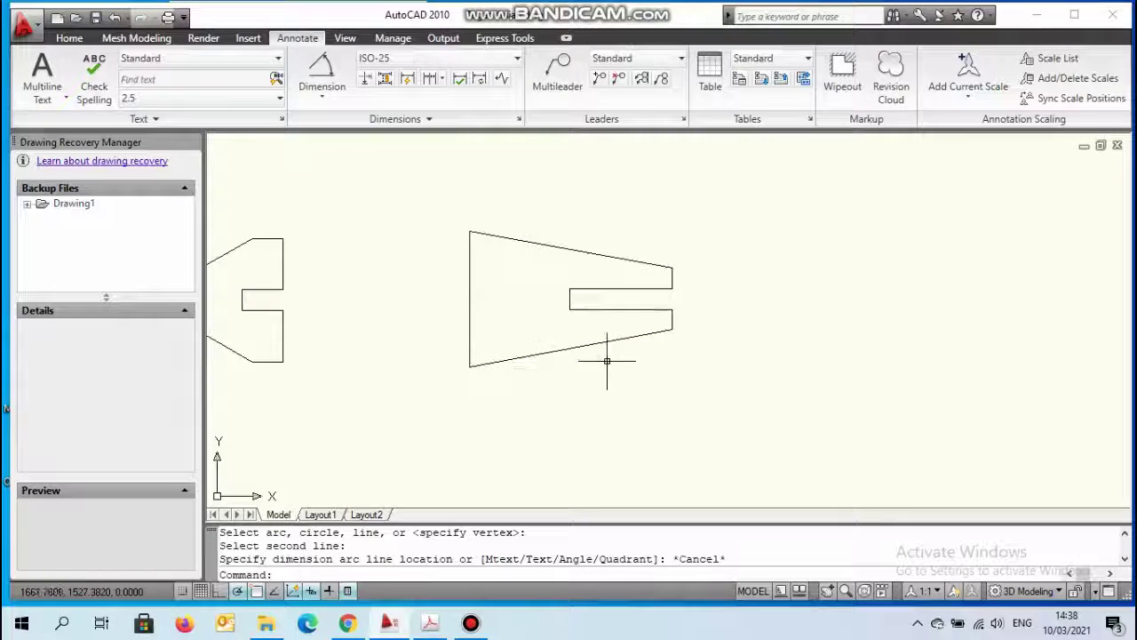
{"action": "scroll", "coordinate": [607, 361], "scroll_direction": "down", "scroll_amount": 2}
{"action": "middle_click_drag", "start_coordinate": [584, 335], "coordinate": [819, 328]}
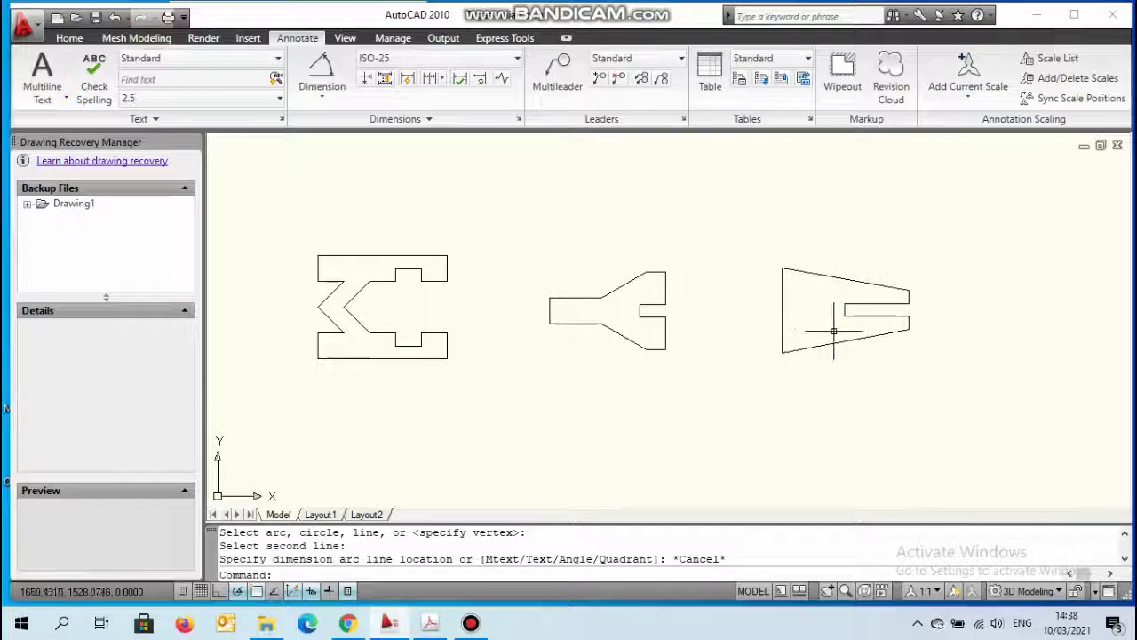
{"action": "left_click", "coordinate": [430, 623]}
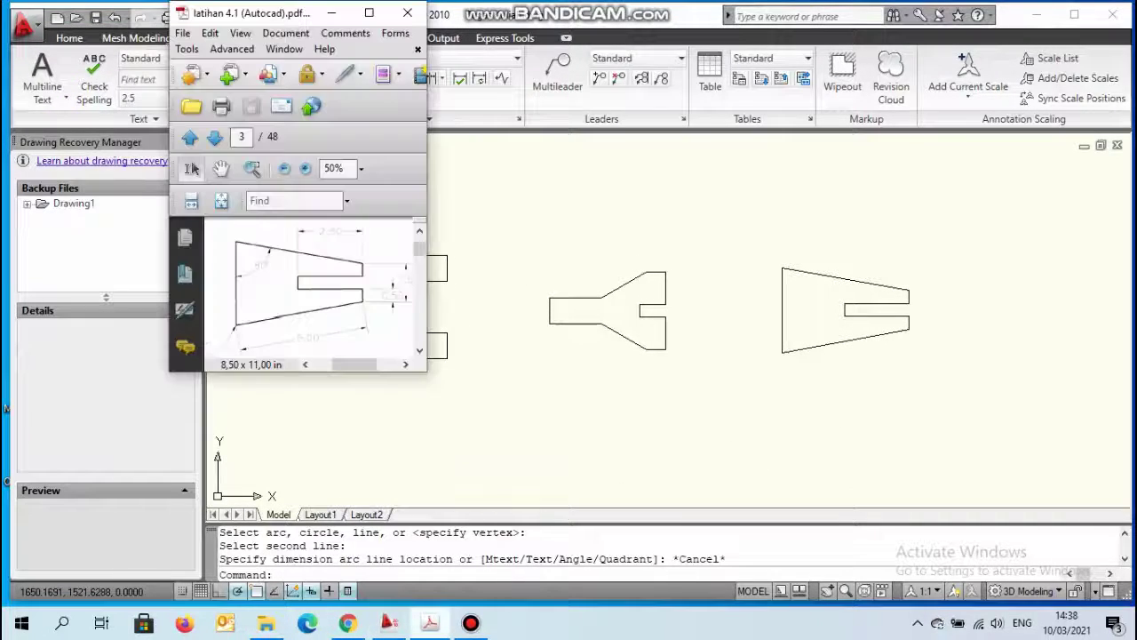
{"action": "left_click_drag", "start_coordinate": [476, 408], "coordinate": [607, 504]}
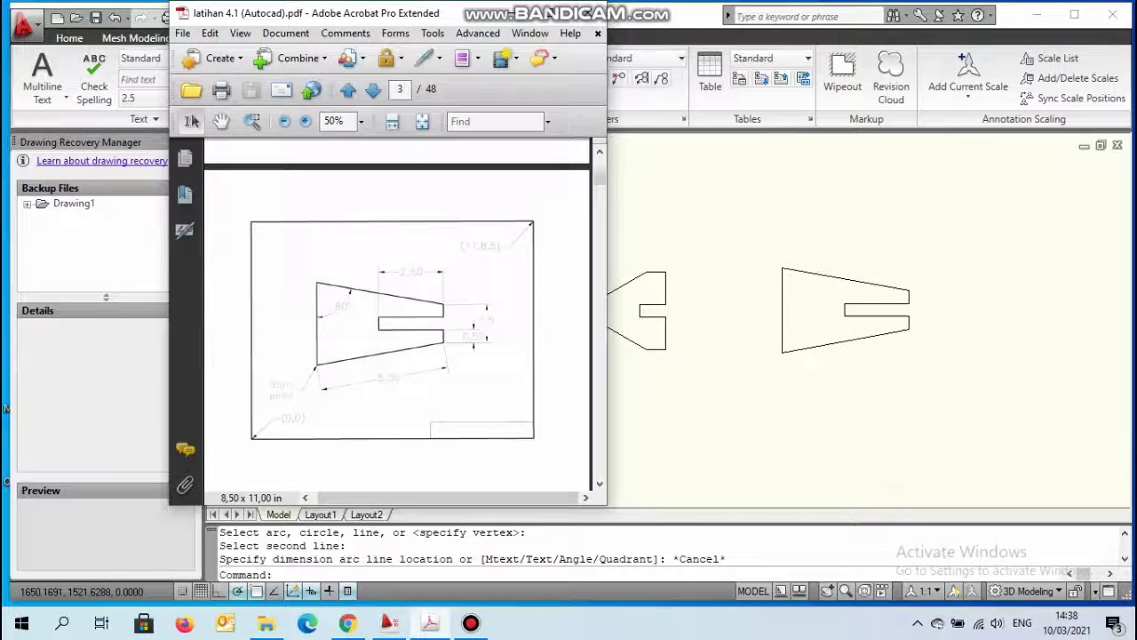
{"action": "scroll", "coordinate": [397, 320], "scroll_direction": "up", "scroll_amount": 3}
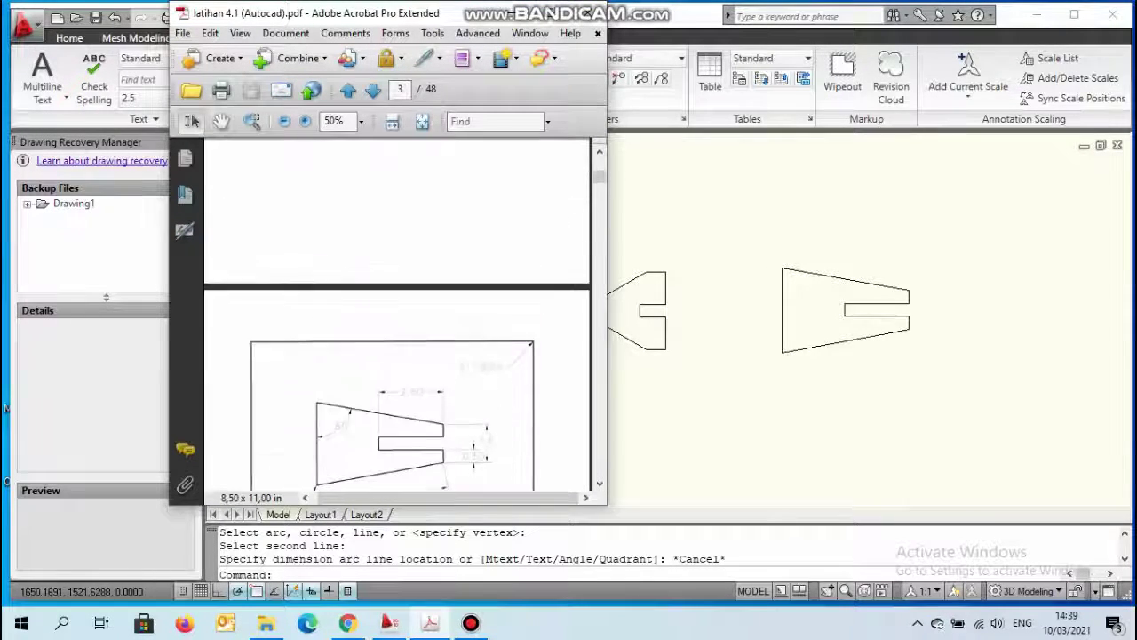
{"action": "scroll", "coordinate": [397, 320], "scroll_direction": "up", "scroll_amount": 3}
{"action": "scroll", "coordinate": [398, 319], "scroll_direction": "up", "scroll_amount": 2}
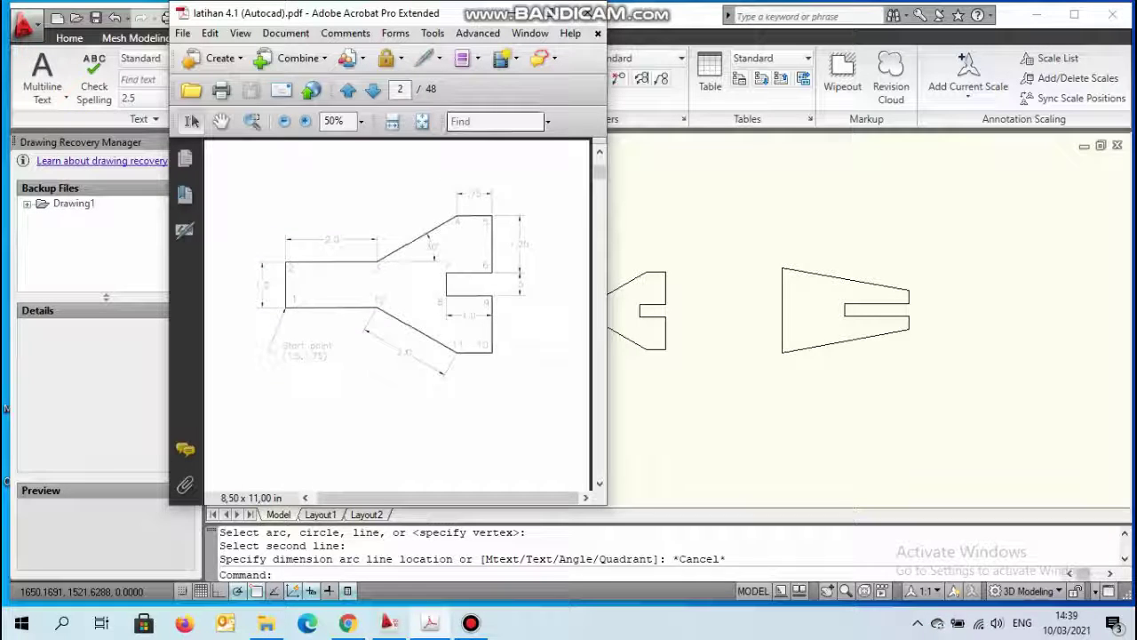
{"action": "left_click_drag", "start_coordinate": [460, 20], "coordinate": [1001, 19]}
{"action": "scroll", "coordinate": [938, 315], "scroll_direction": "up", "scroll_amount": 3}
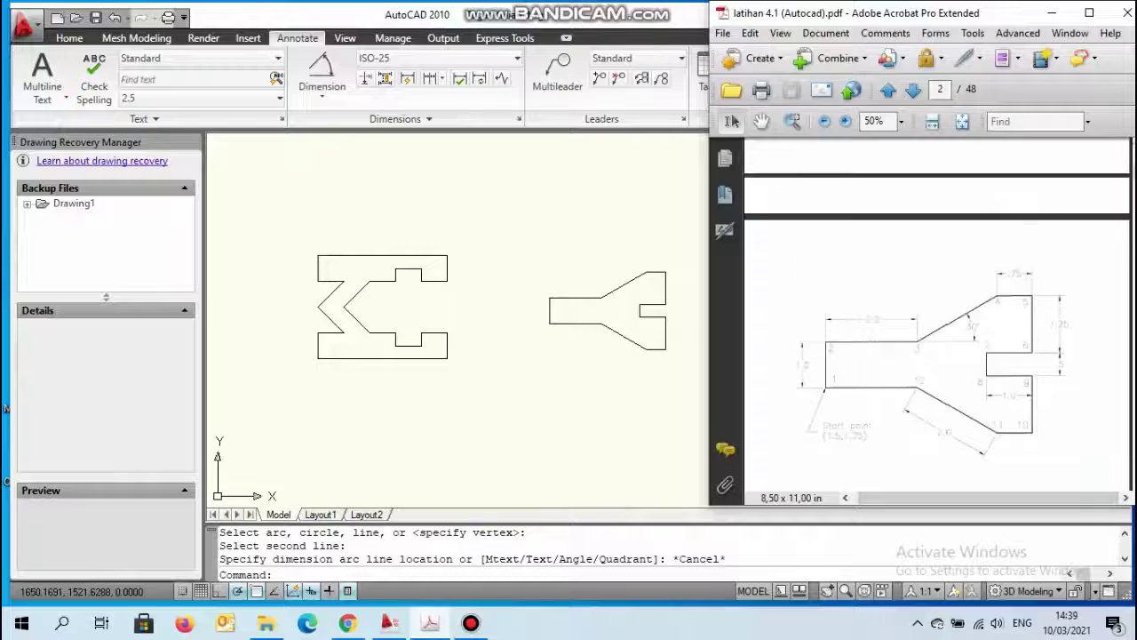
{"action": "scroll", "coordinate": [937, 316], "scroll_direction": "up", "scroll_amount": 3}
{"action": "scroll", "coordinate": [937, 316], "scroll_direction": "up", "scroll_amount": 3}
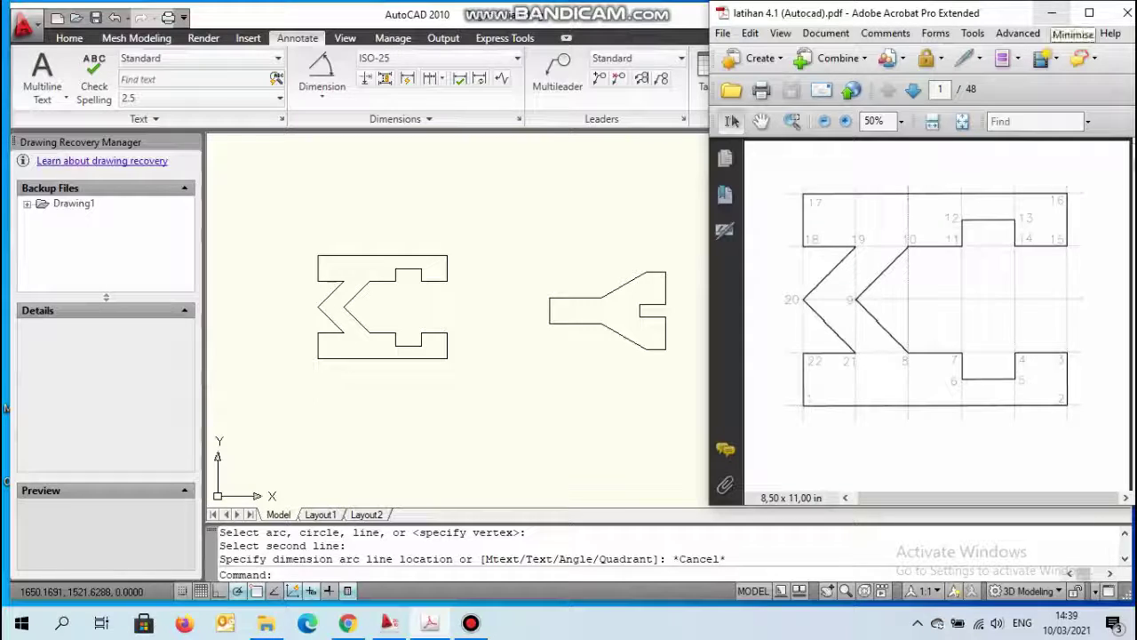
{"action": "left_click", "coordinate": [1052, 15]}
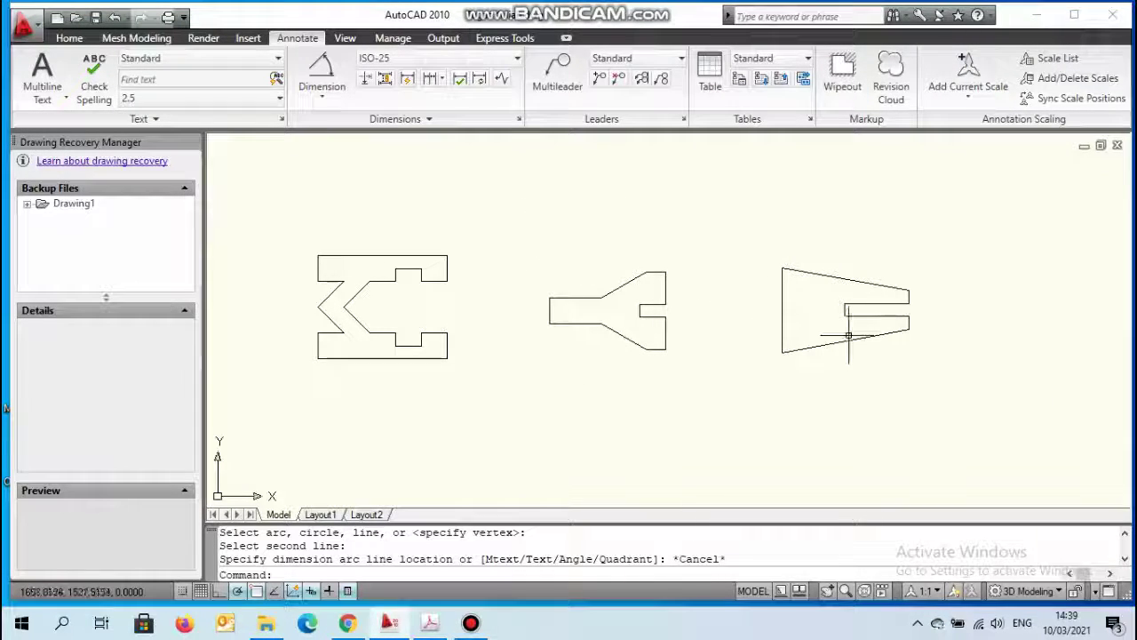